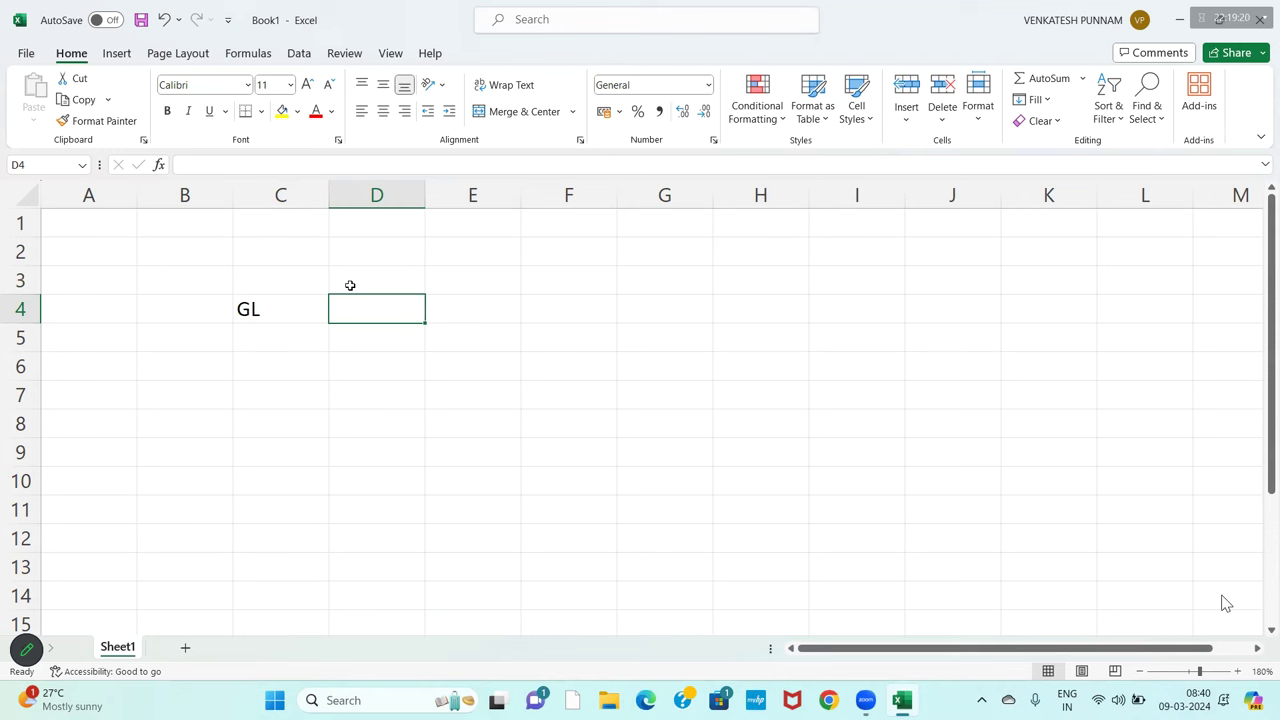
Enter FS00 as the code beside GL in D4, and add a Vendor row below it with code BP
type("FS00")
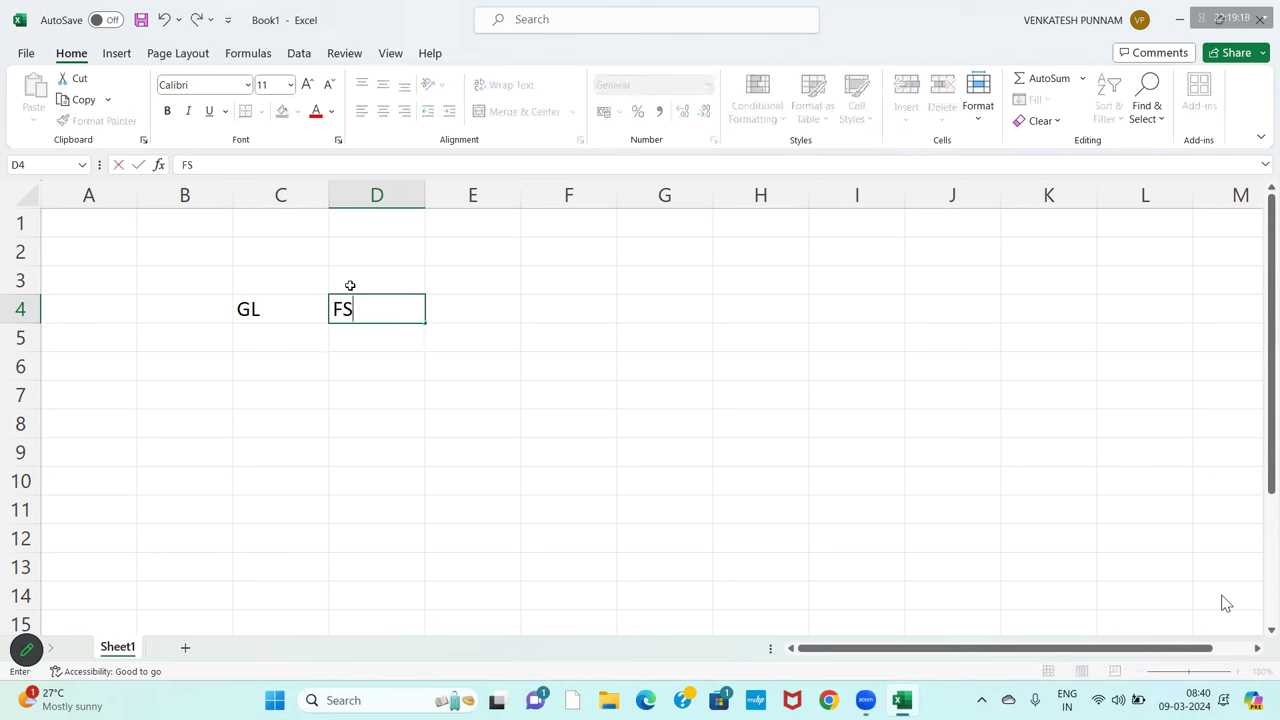
key("Return")
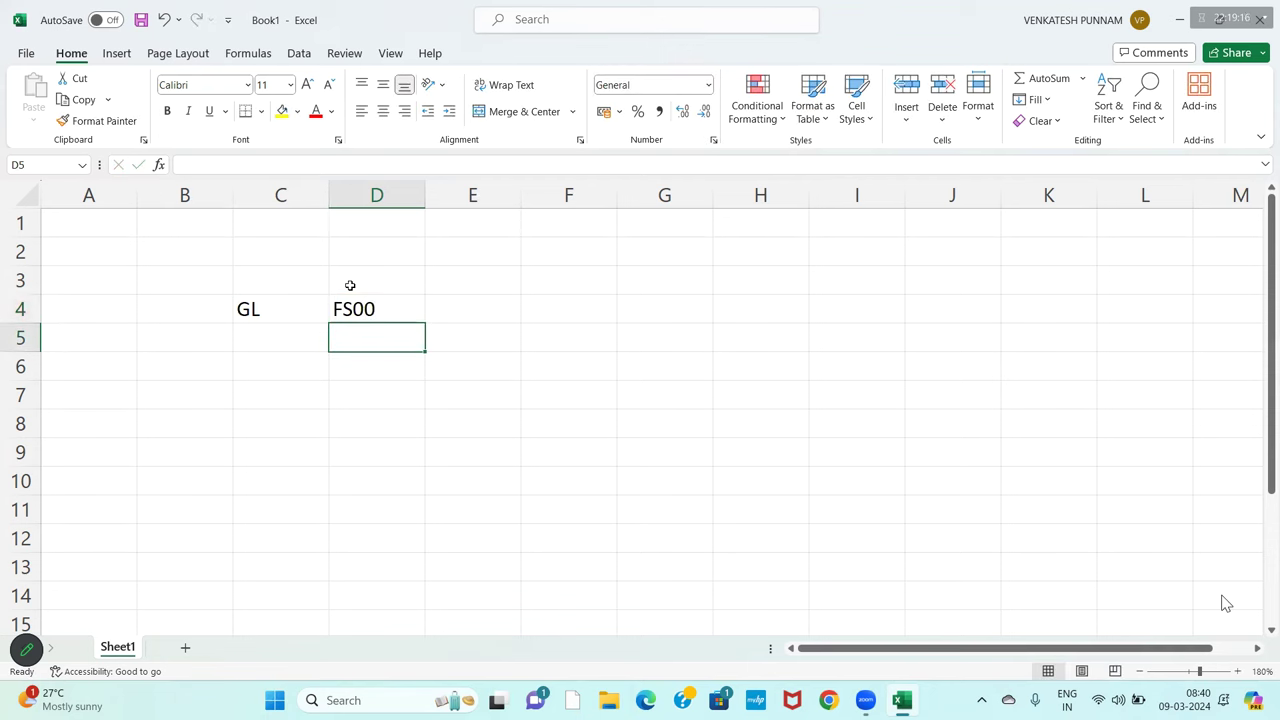
key("Left")
type("evNDOR")
key("BackSpace")
key("BackSpace")
key("BackSpace")
key("BackSpace")
key("BackSpace")
key("BackSpace")
type("Vendor")
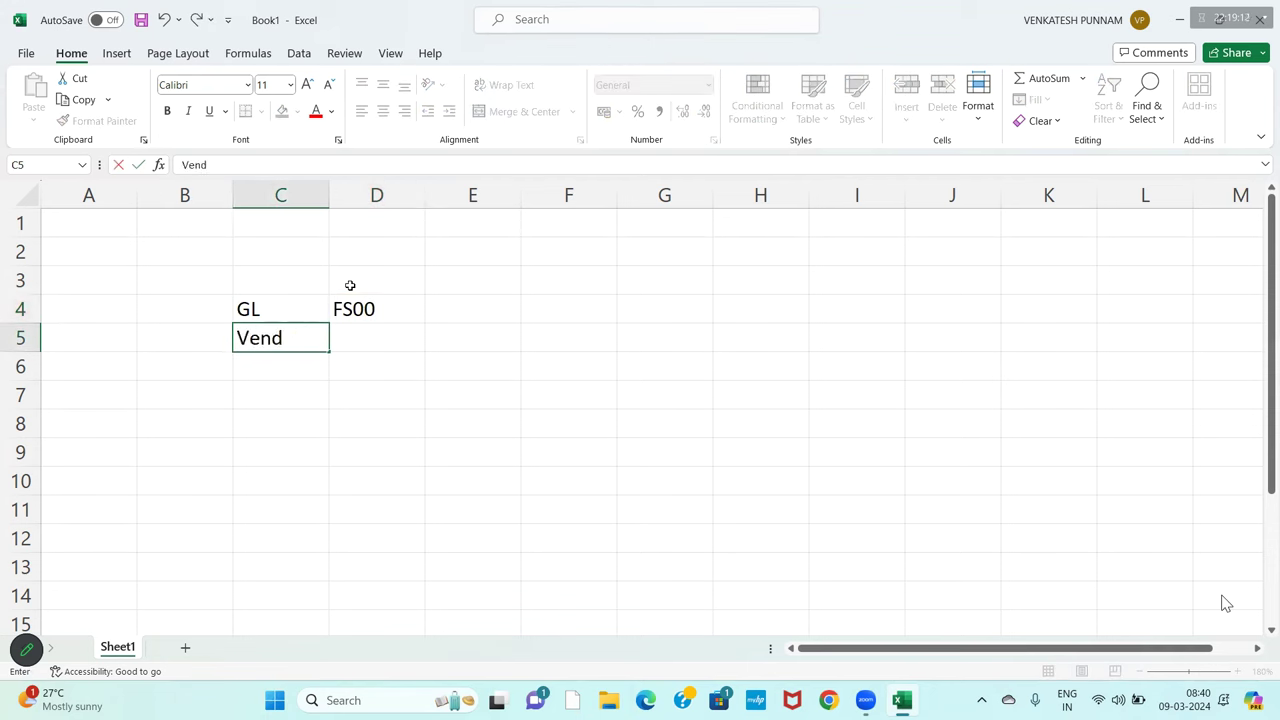
key("Tab")
type("BP")
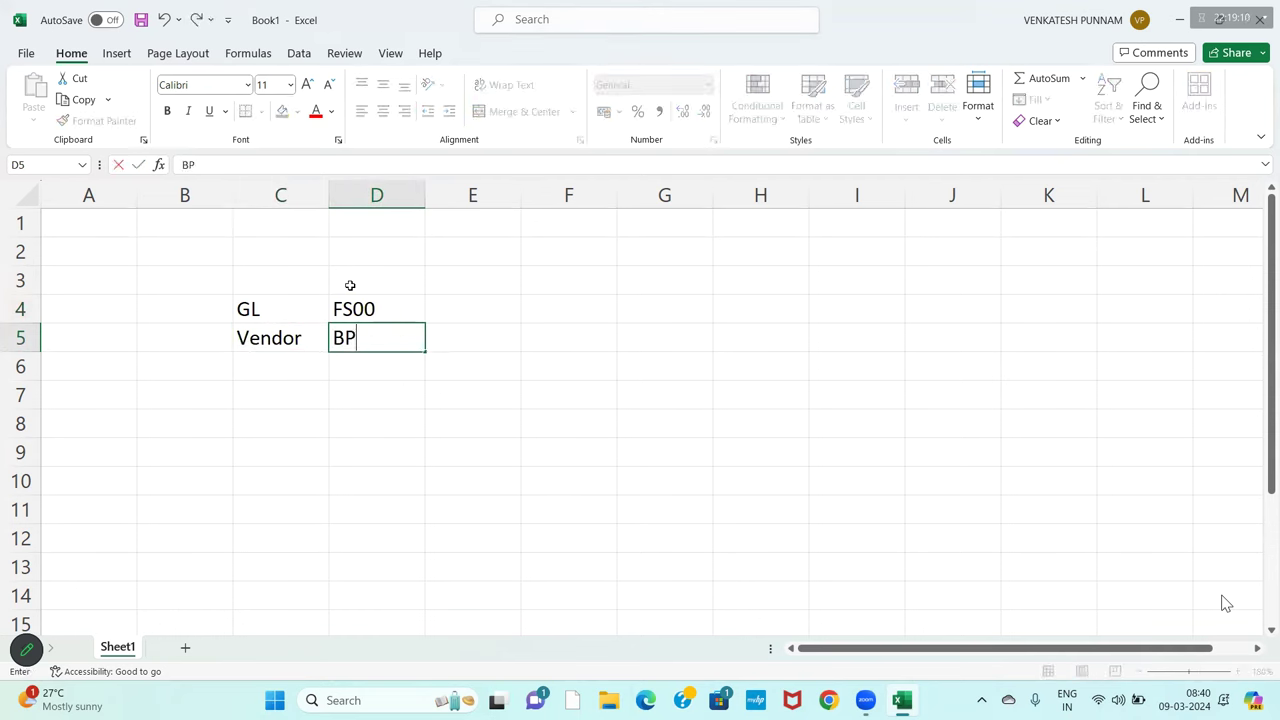
key("Return")
Add a CUSTOMER row with code BP and an Asset row with code AS01 in rows 6 and 7
type("CUSTOMER")
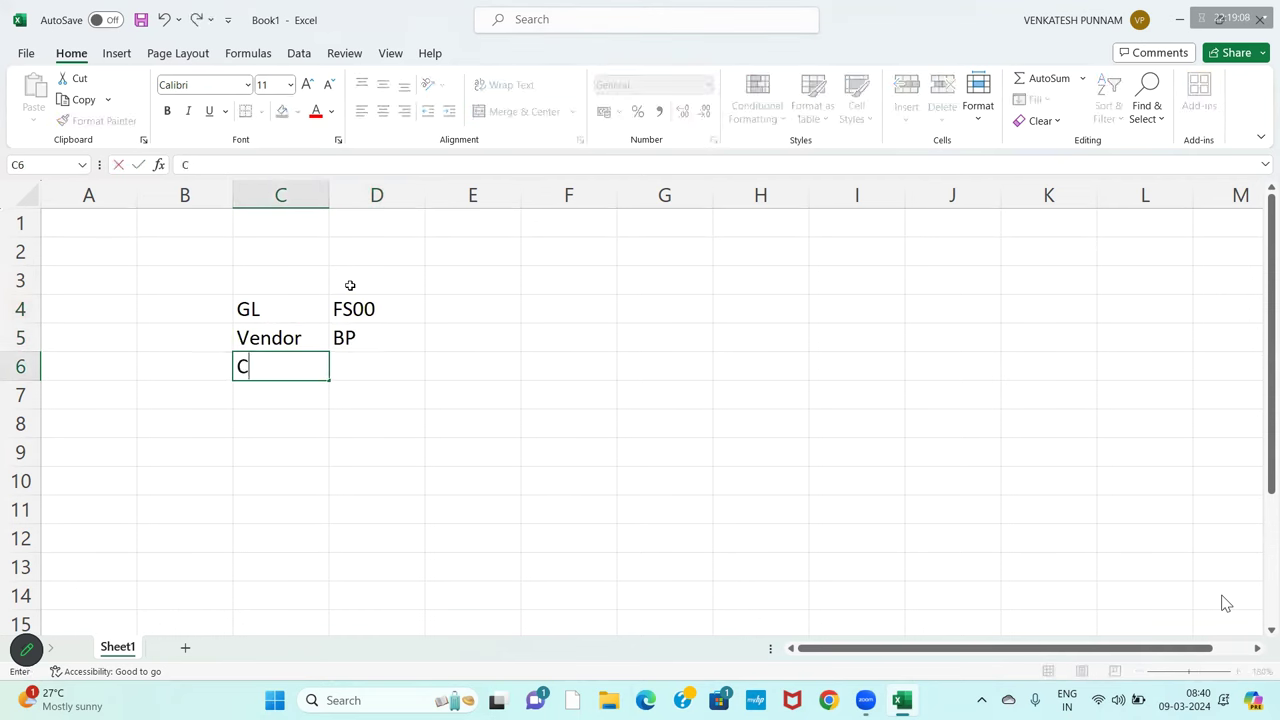
key("Tab")
type("BP")
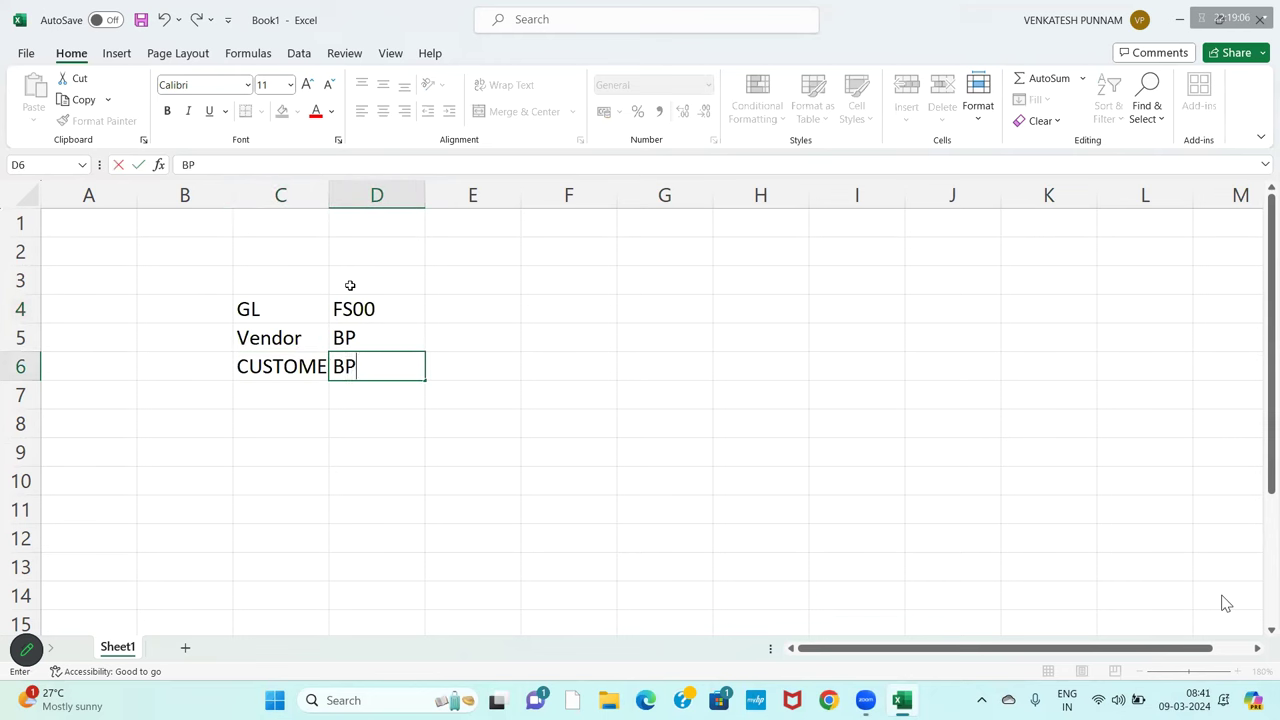
key("Return")
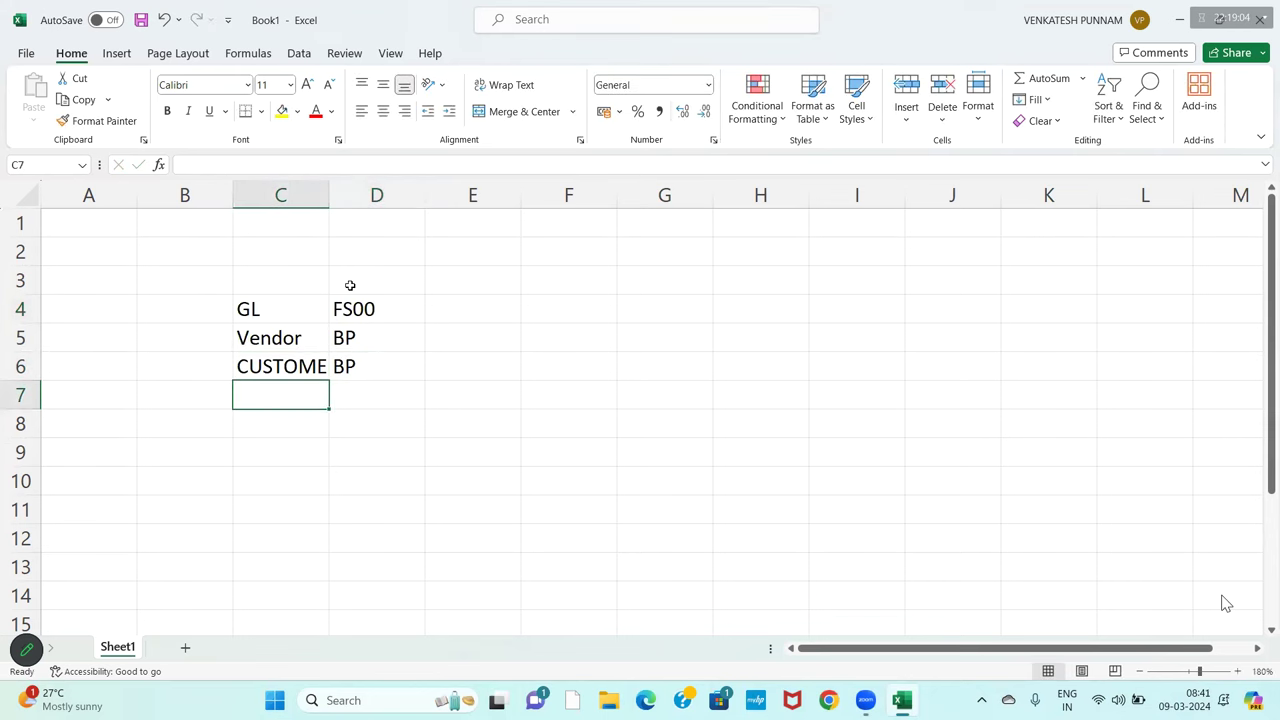
type("Asset")
key("Tab")
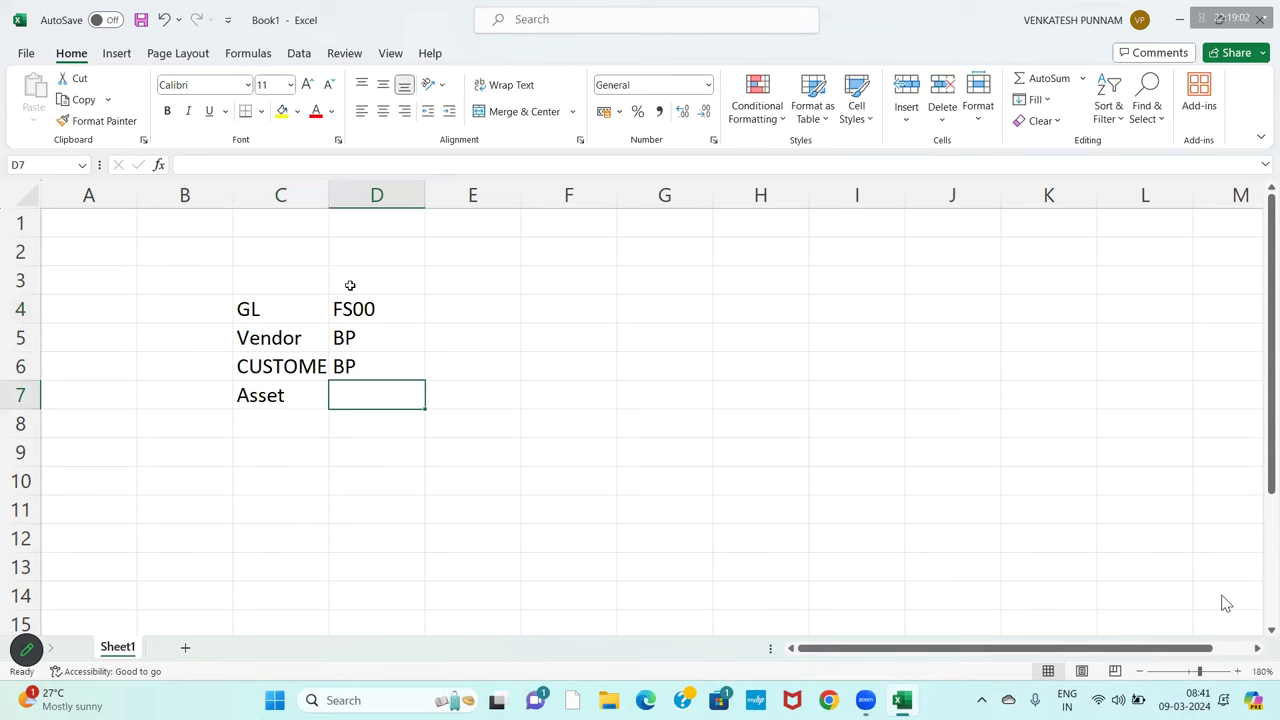
type("AS01")
key("Return")
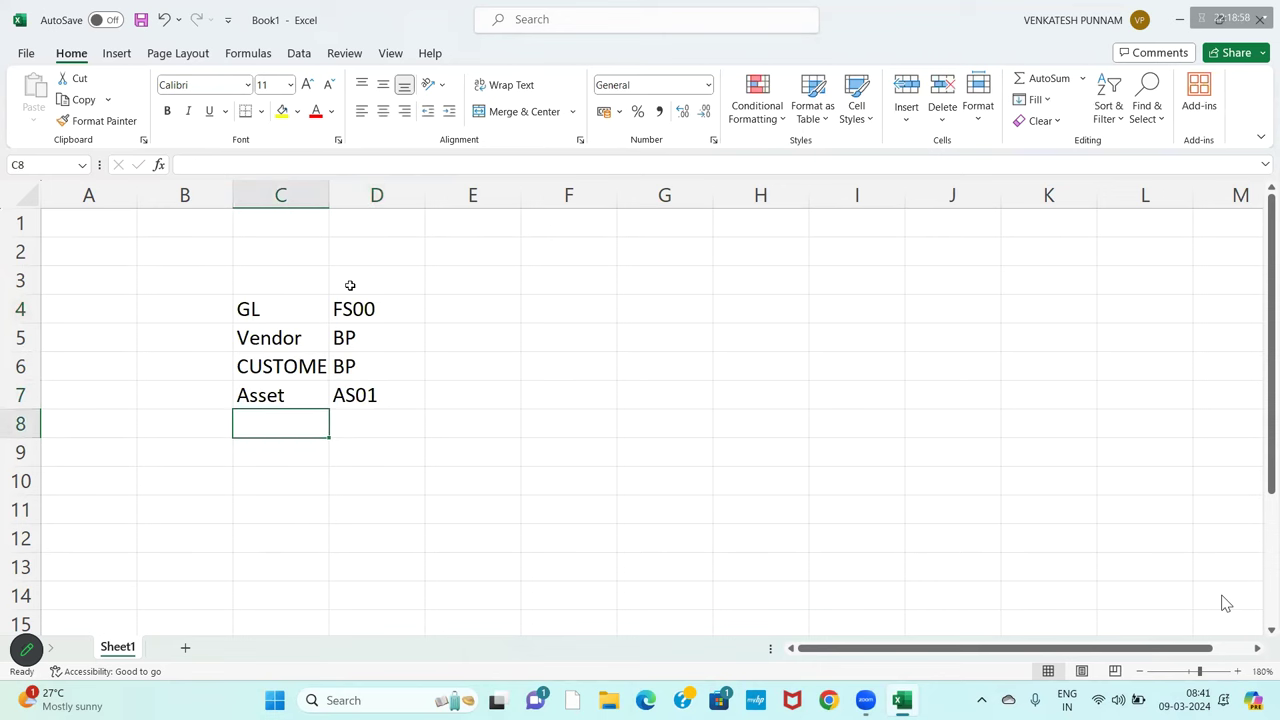
Add a Profit Center row in row 8 with code KE51 in column D
type("Profit Ce")
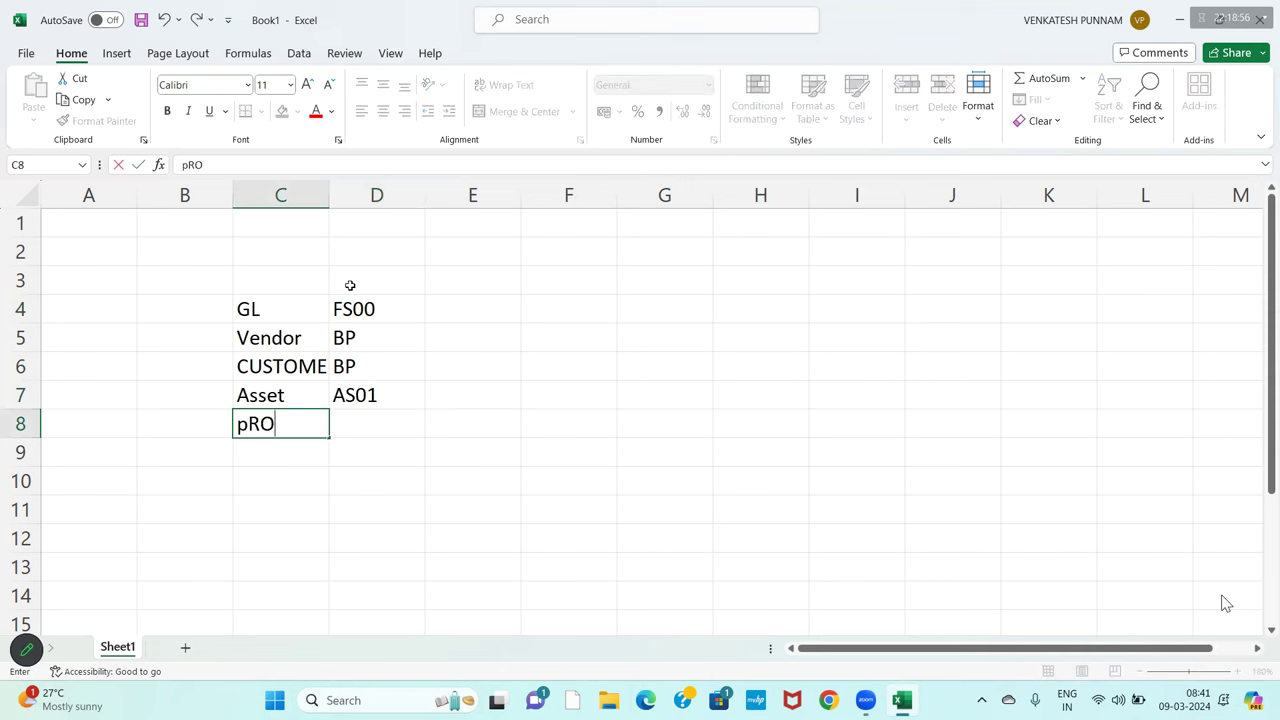
type("nter")
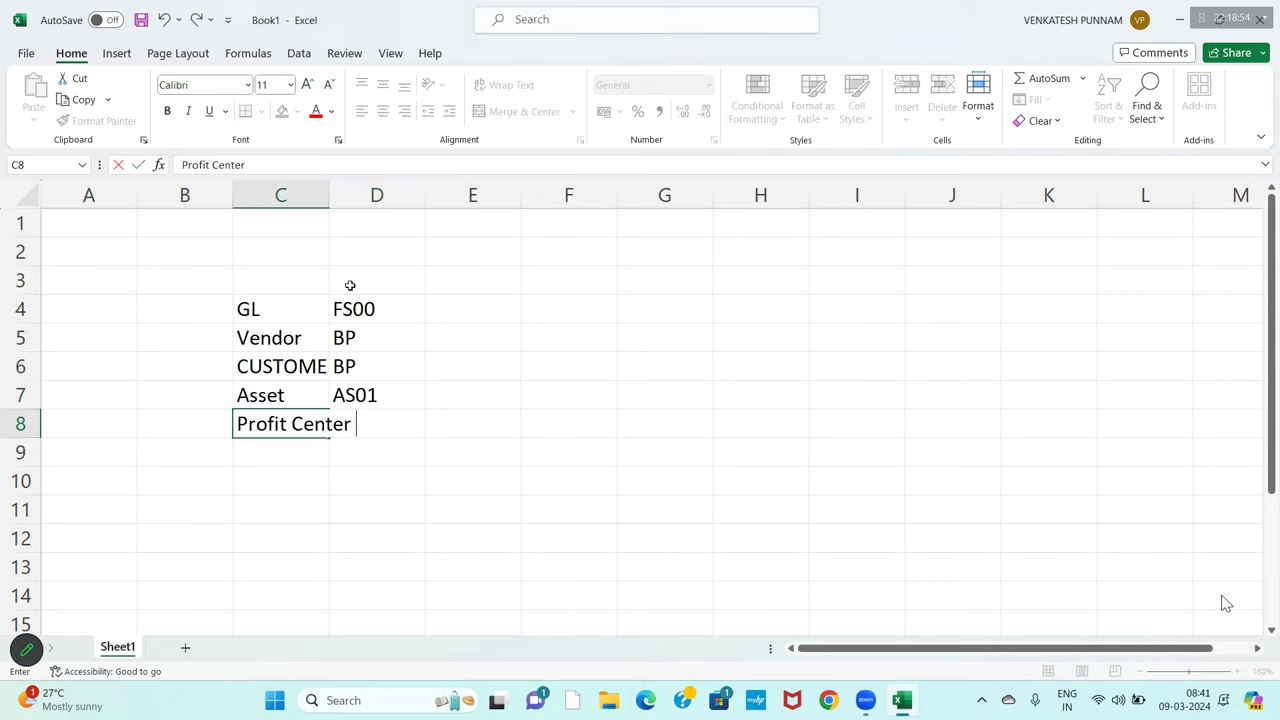
key("Tab")
type("KE51")
key("Return")
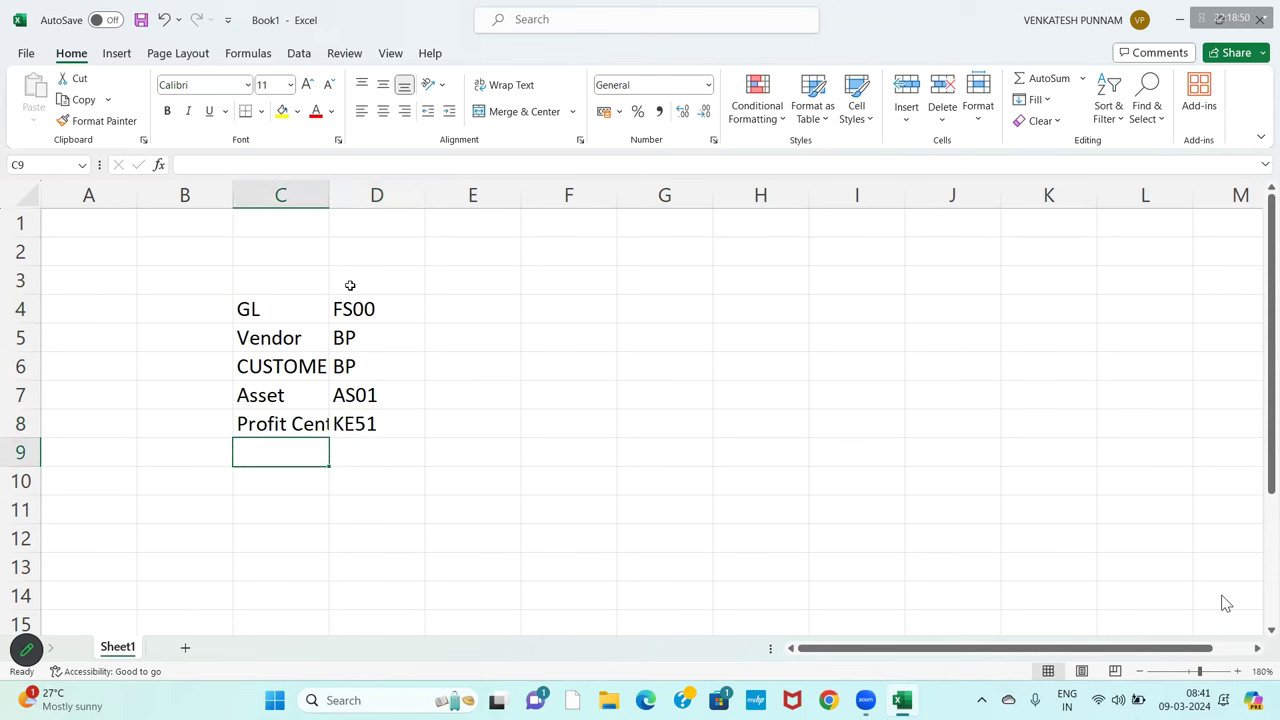
Add a Cost Center row in row 9 with code KS01 in column D
type("Cost Ce")
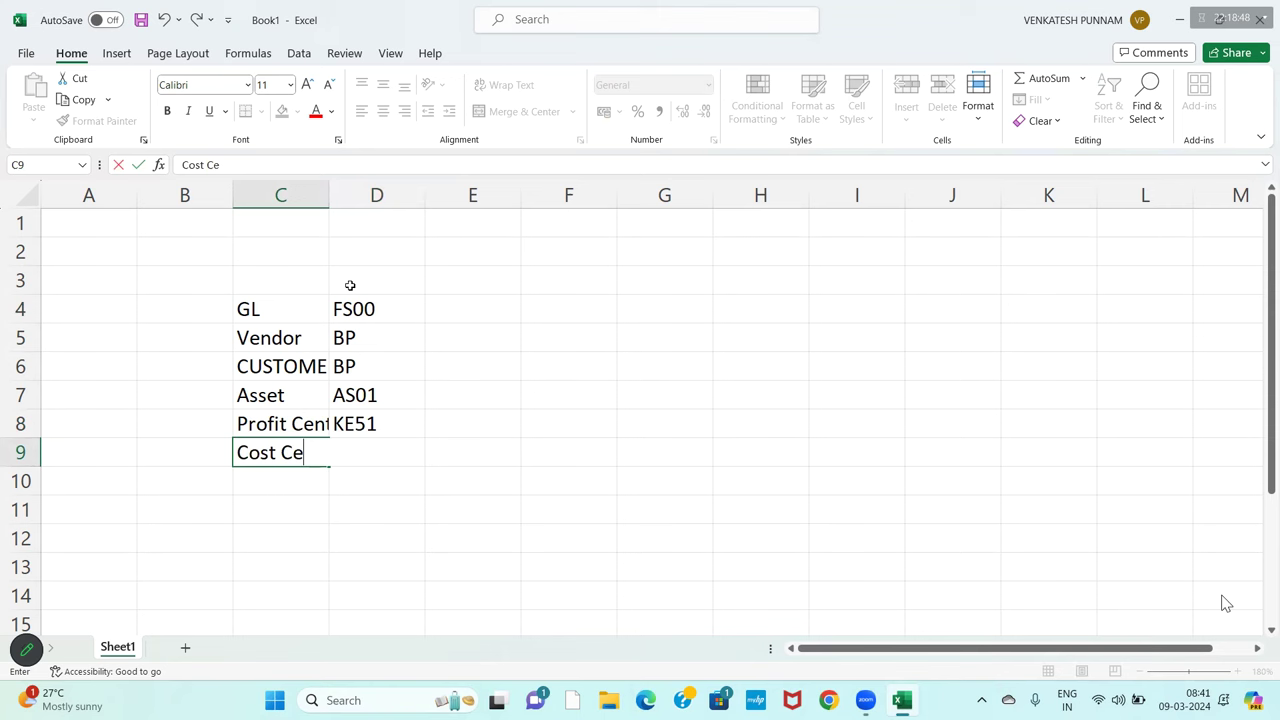
type("nter")
key("Tab")
type("K")
key("BackSpace")
type("S01")
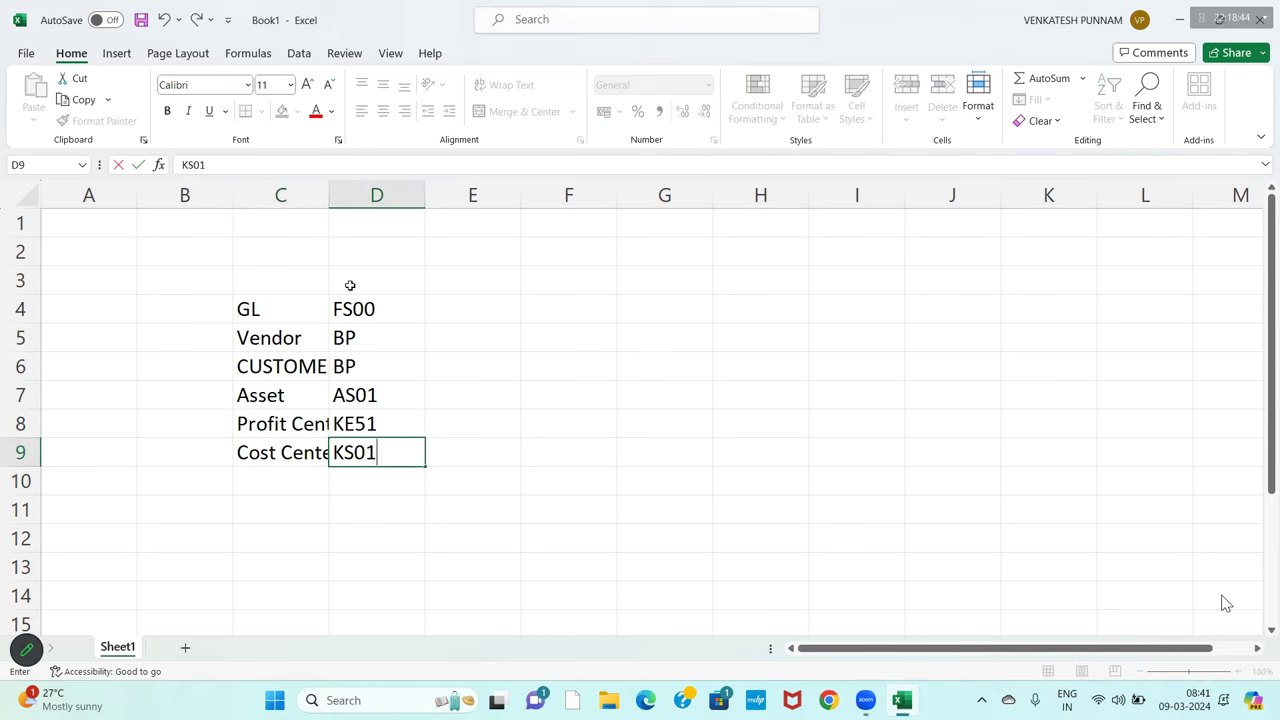
key("Return")
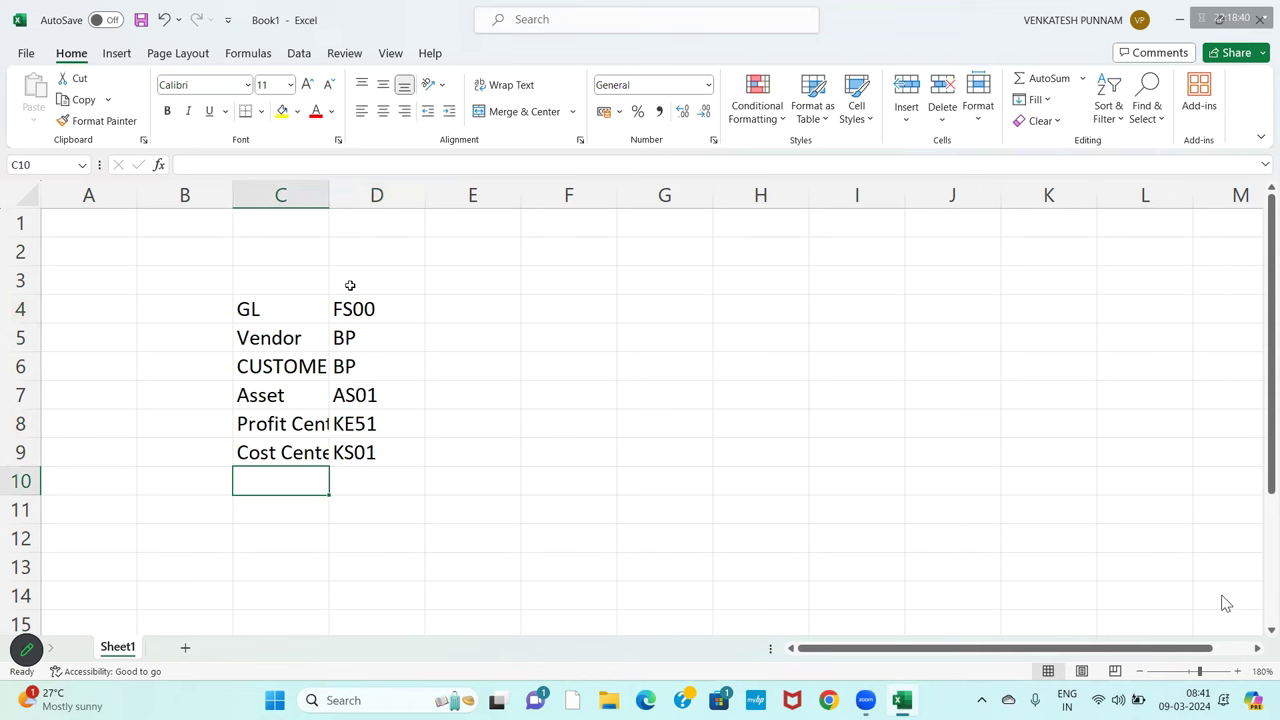
Add a Cost Element row in row 10 with code FS00, and autofit column C to its contents
type("Cost ")
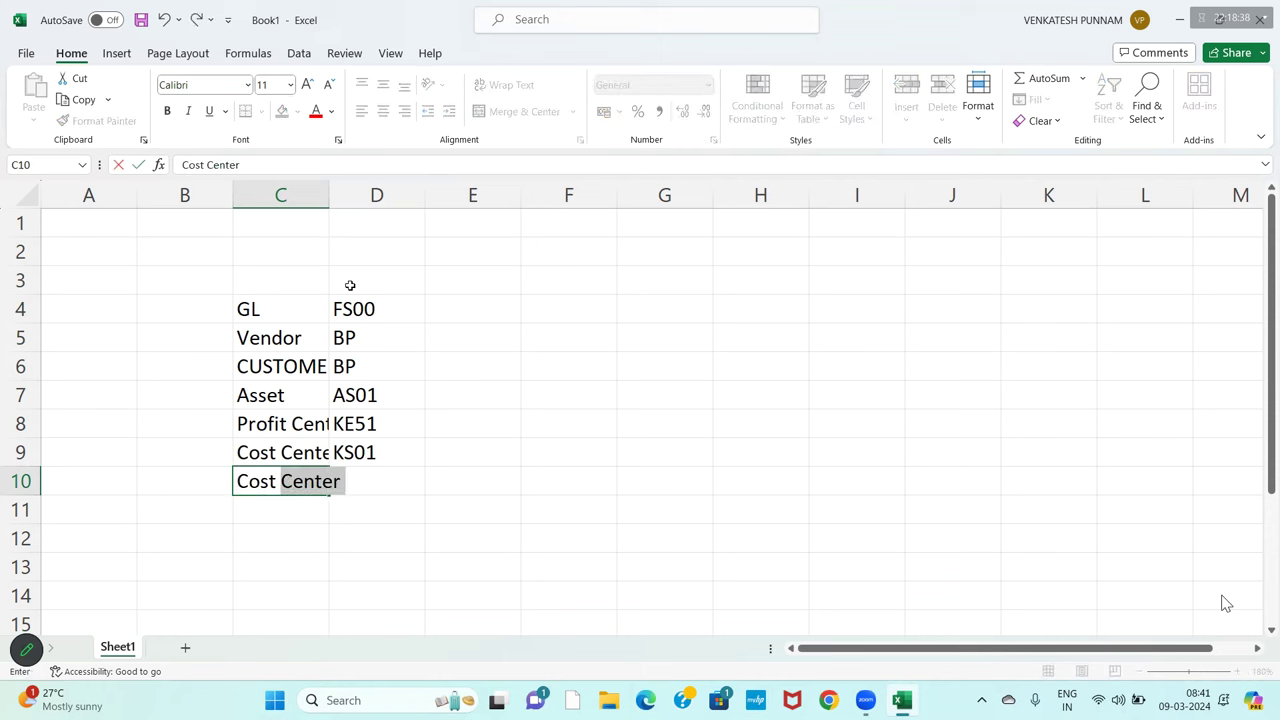
type("Element")
key("Tab")
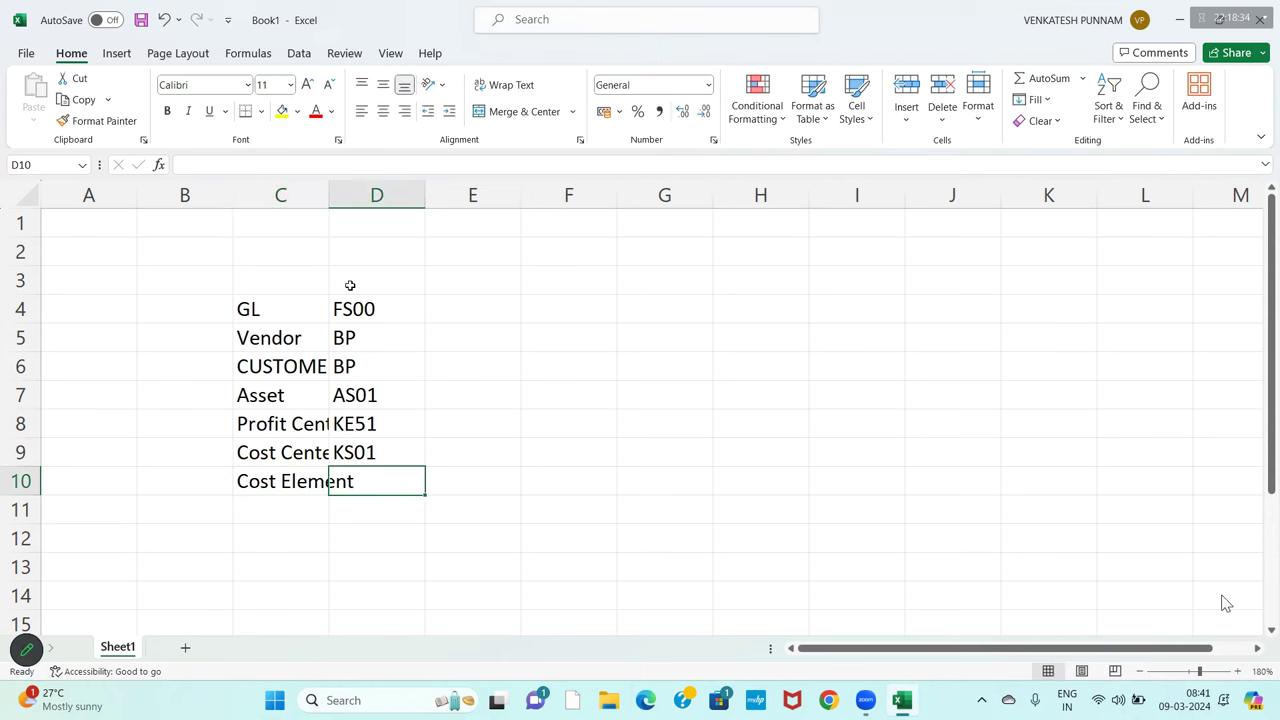
type("FS00")
key("Return")
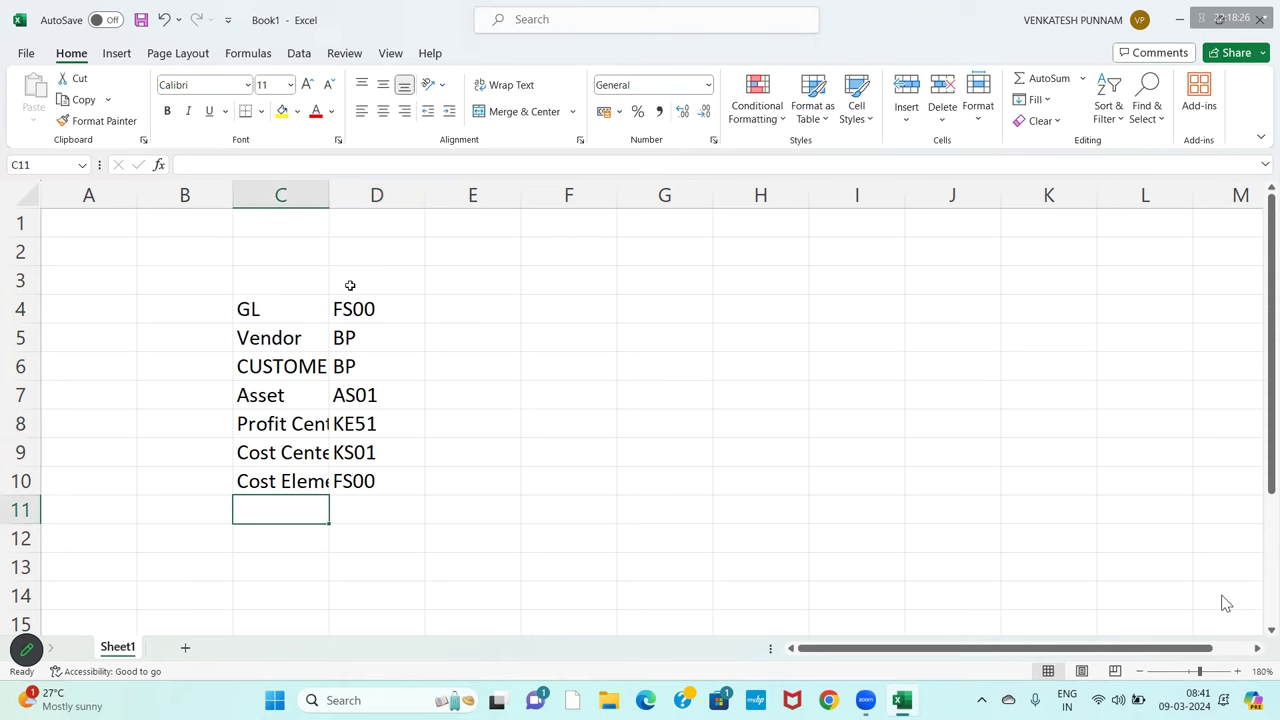
double_click(329, 197)
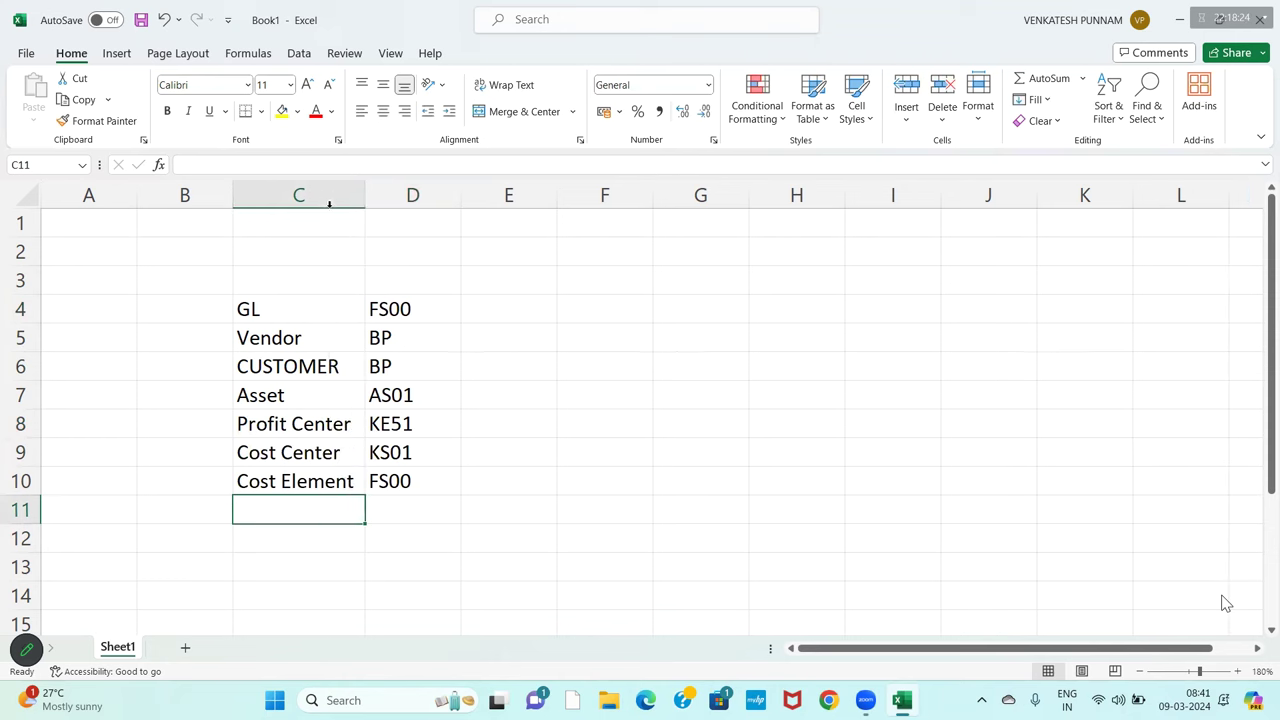
Add an Internal order row in row 11 with code KO01 in column D
type("inTERNAL")
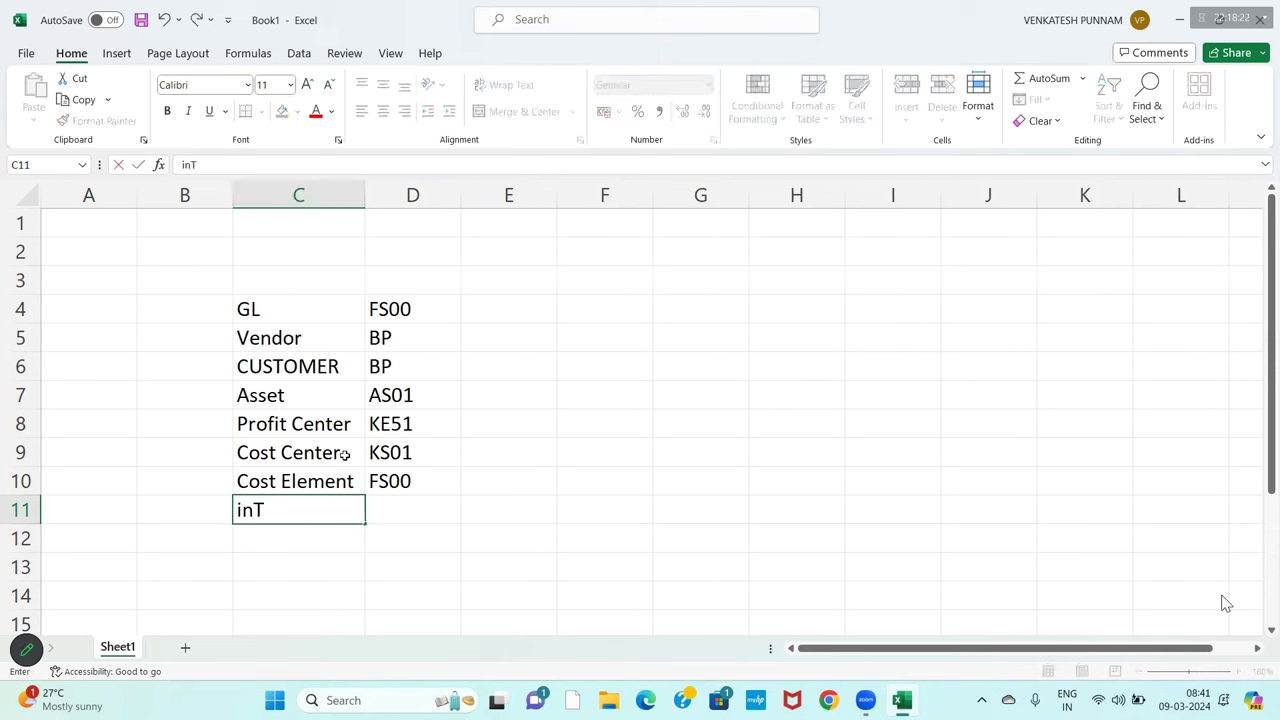
key("BackSpace")
key("BackSpace")
key("BackSpace")
key("BackSpace")
key("BackSpace")
key("BackSpace")
key("BackSpace")
key("BackSpace")
type("Interna")
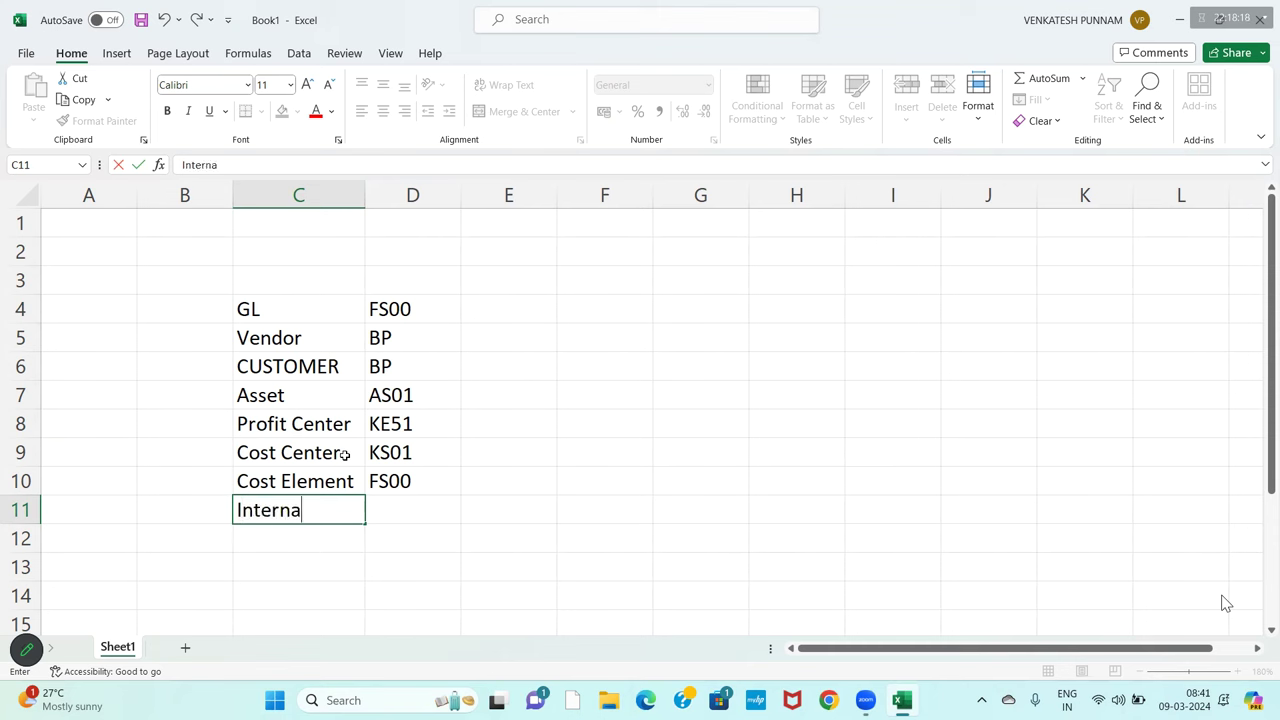
type("l order")
key("Return")
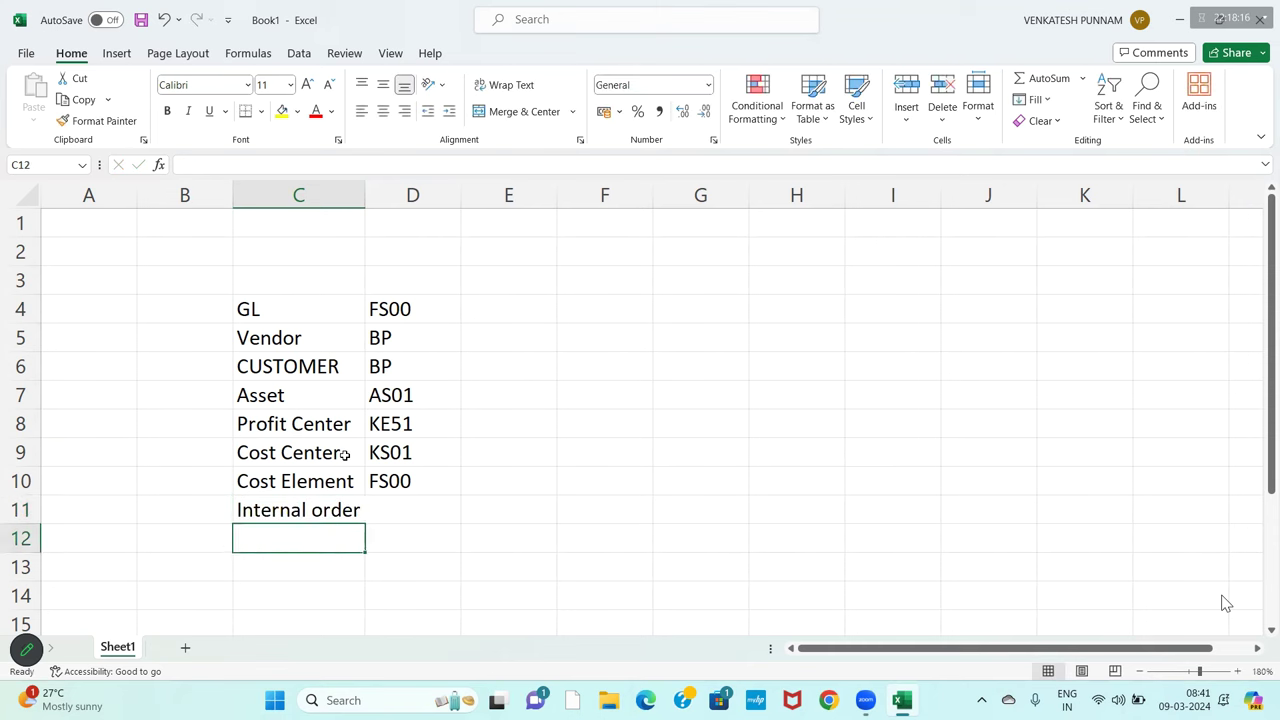
key("Right")
key("Up")
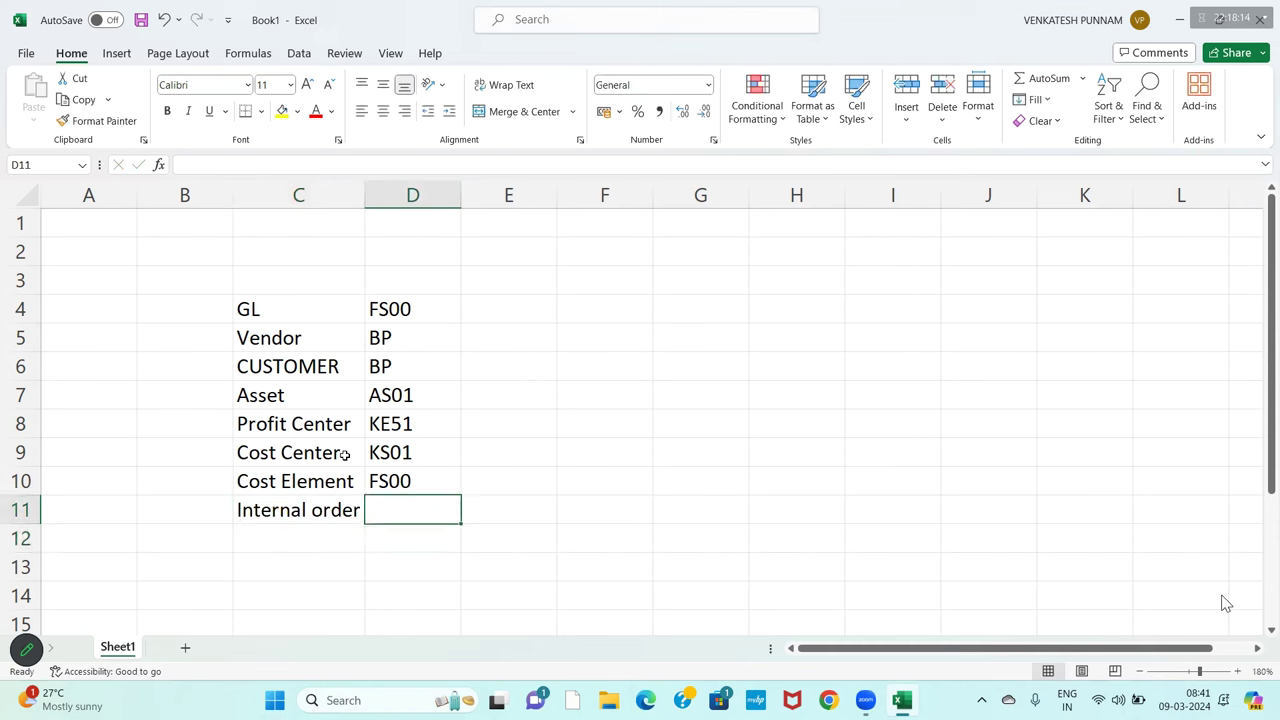
type("KO01")
key("Return")
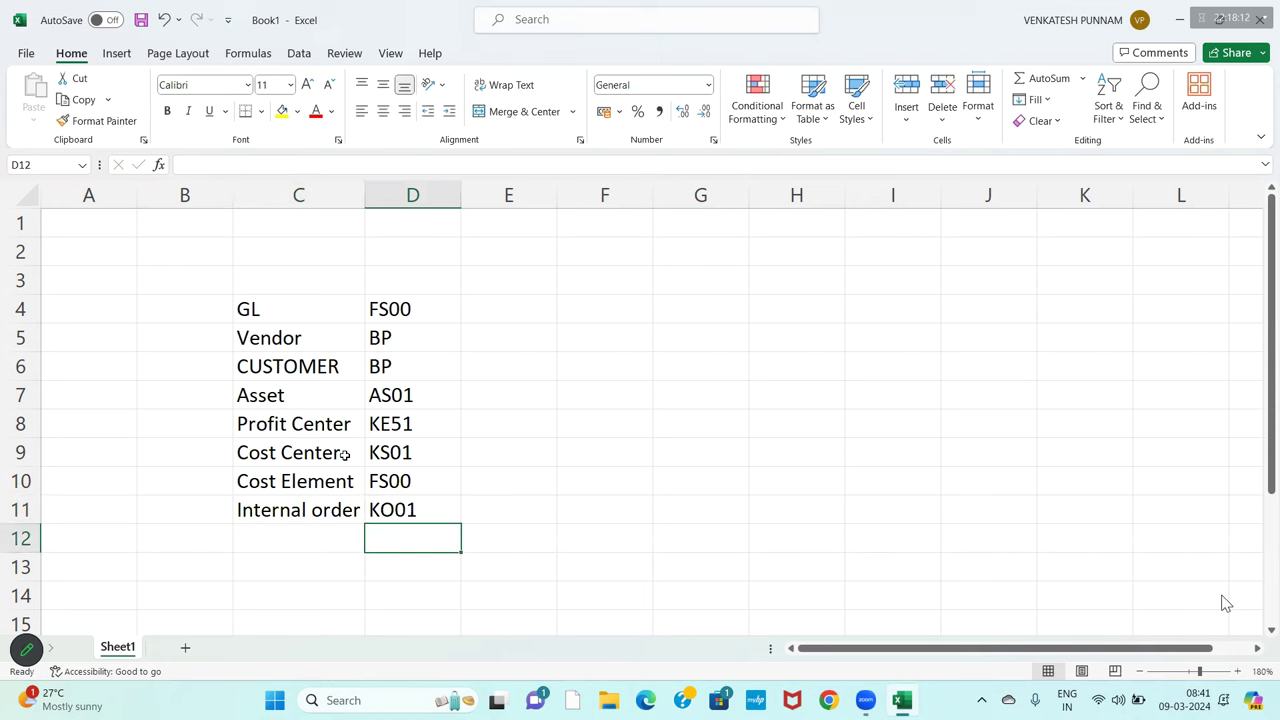
Enter ETC in C12 as the last entry of the list
key("Left")
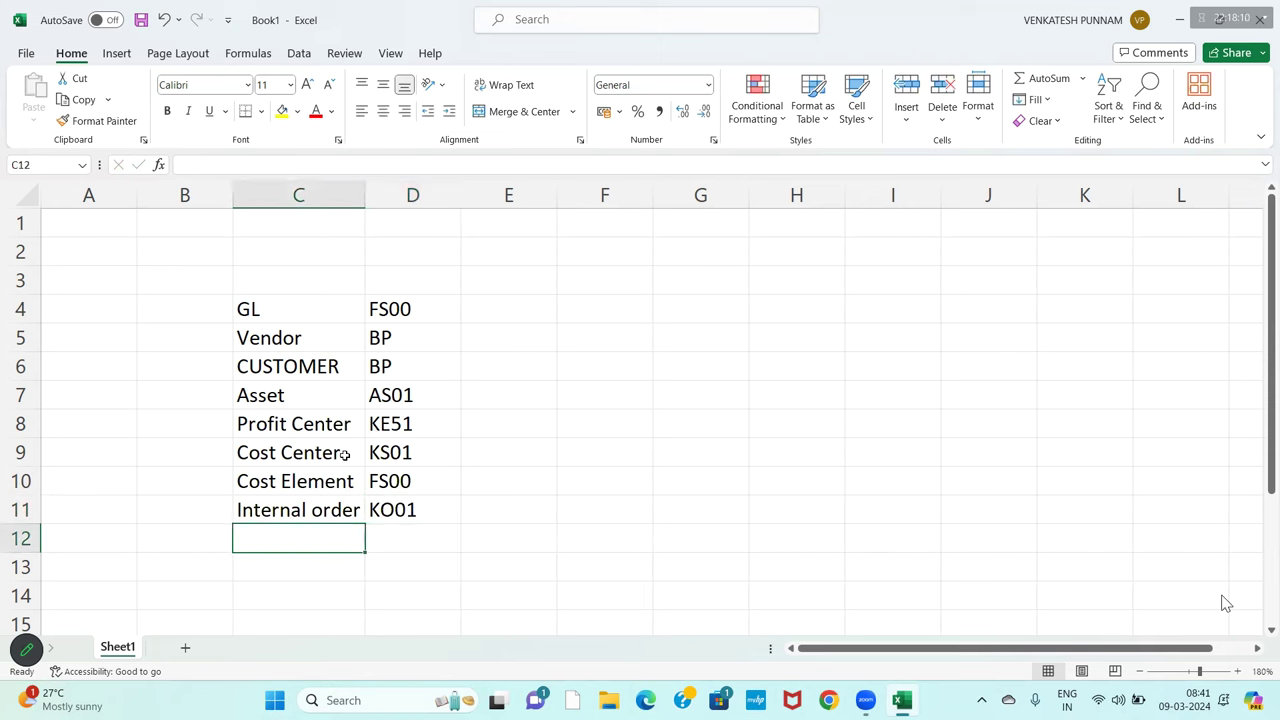
type("ETC")
key("Return")
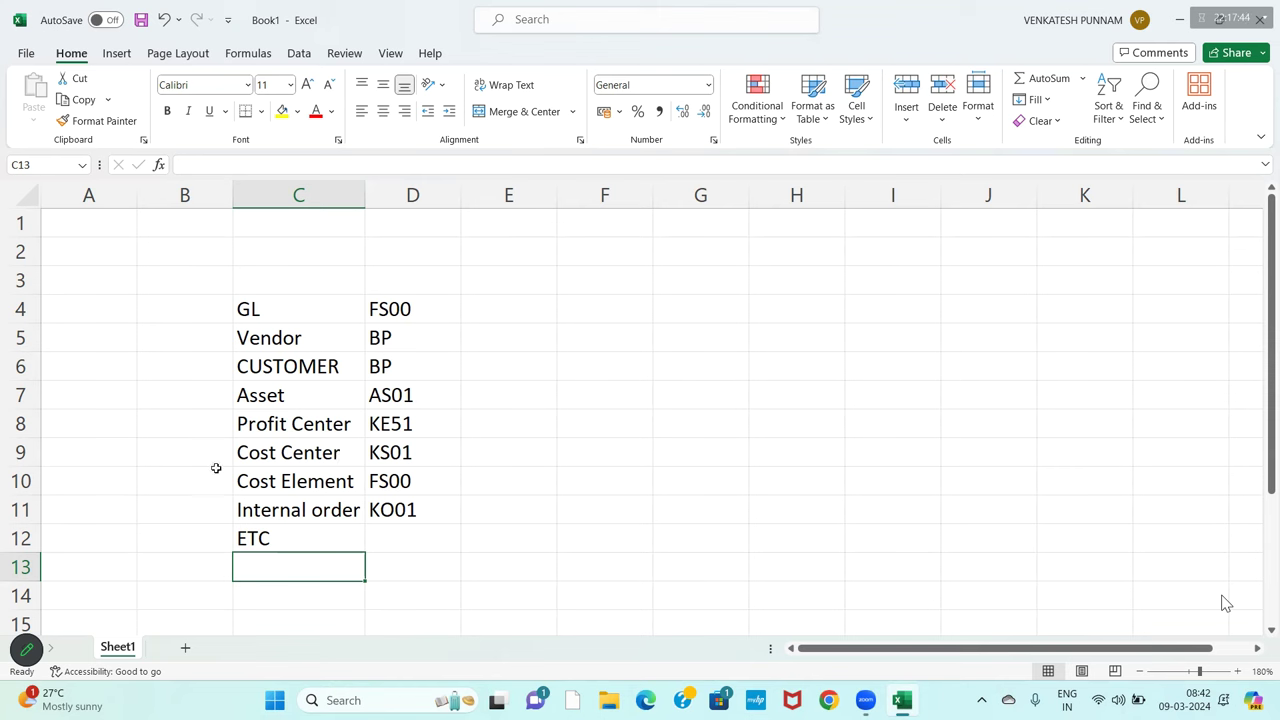
Highlight the Cost Center row, cells C9:D9, with a light gold fill
left_click_drag(245, 452, 400, 452)
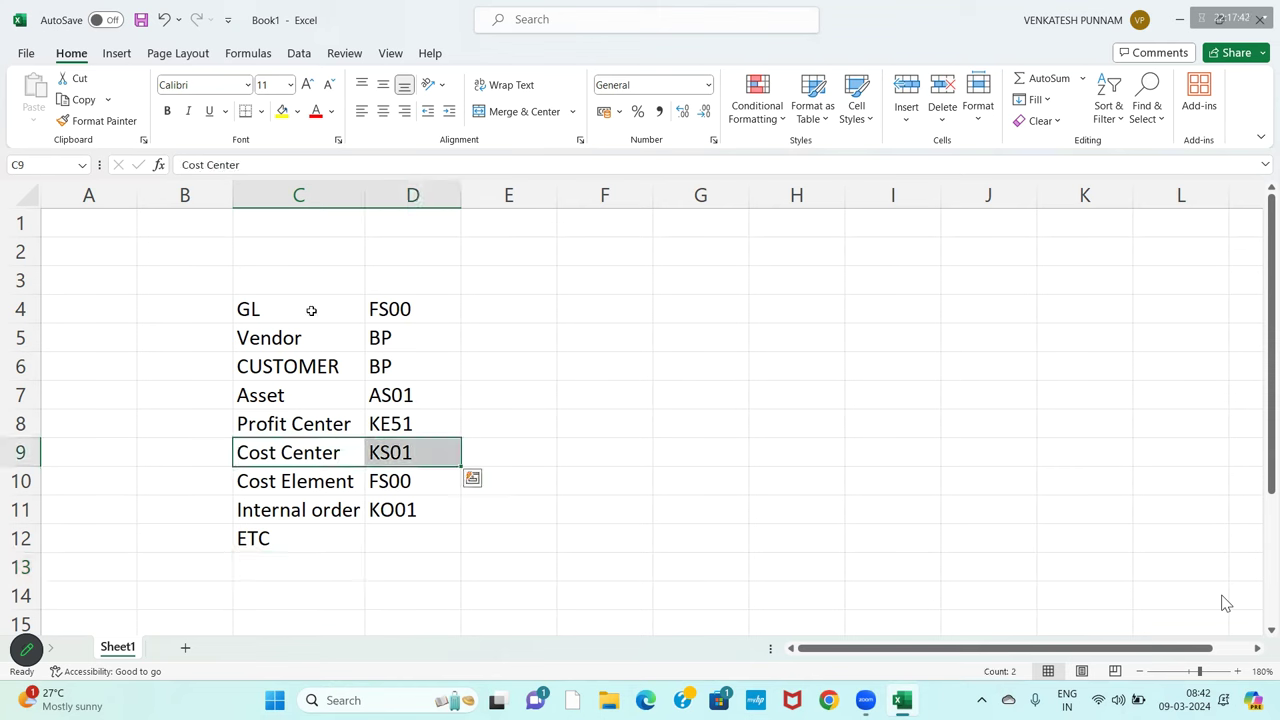
left_click(297, 111)
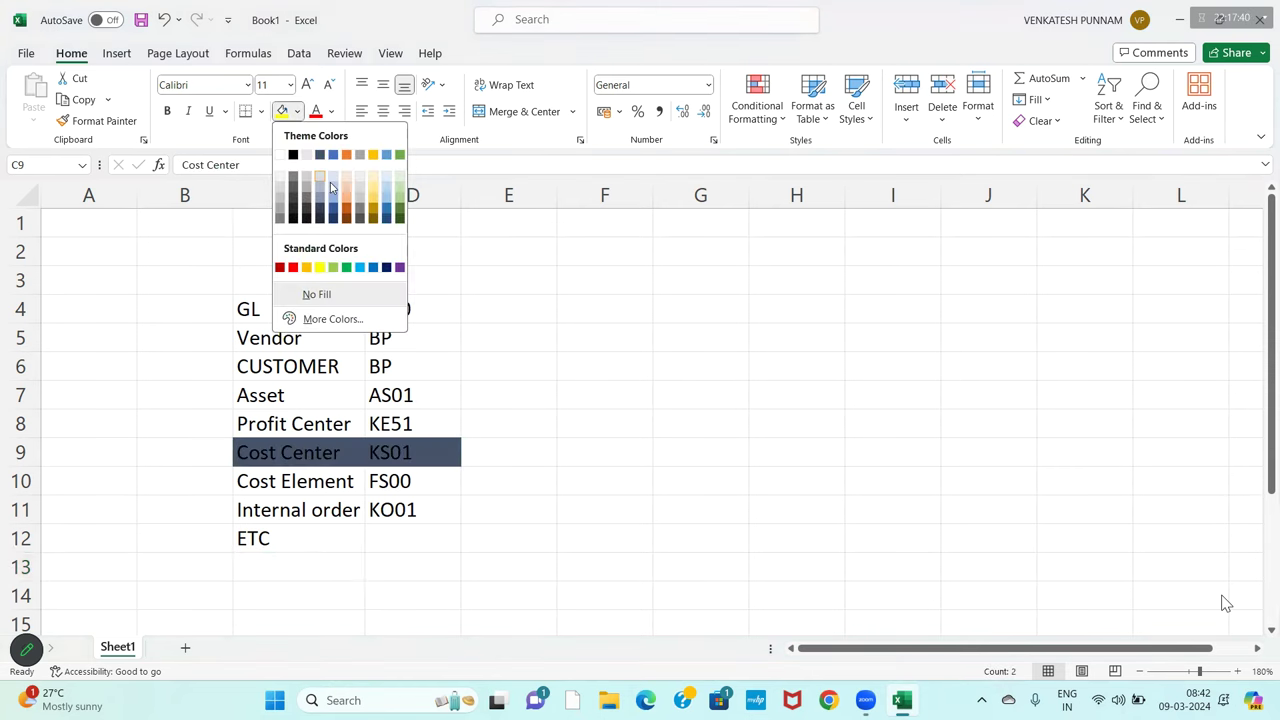
left_click(373, 187)
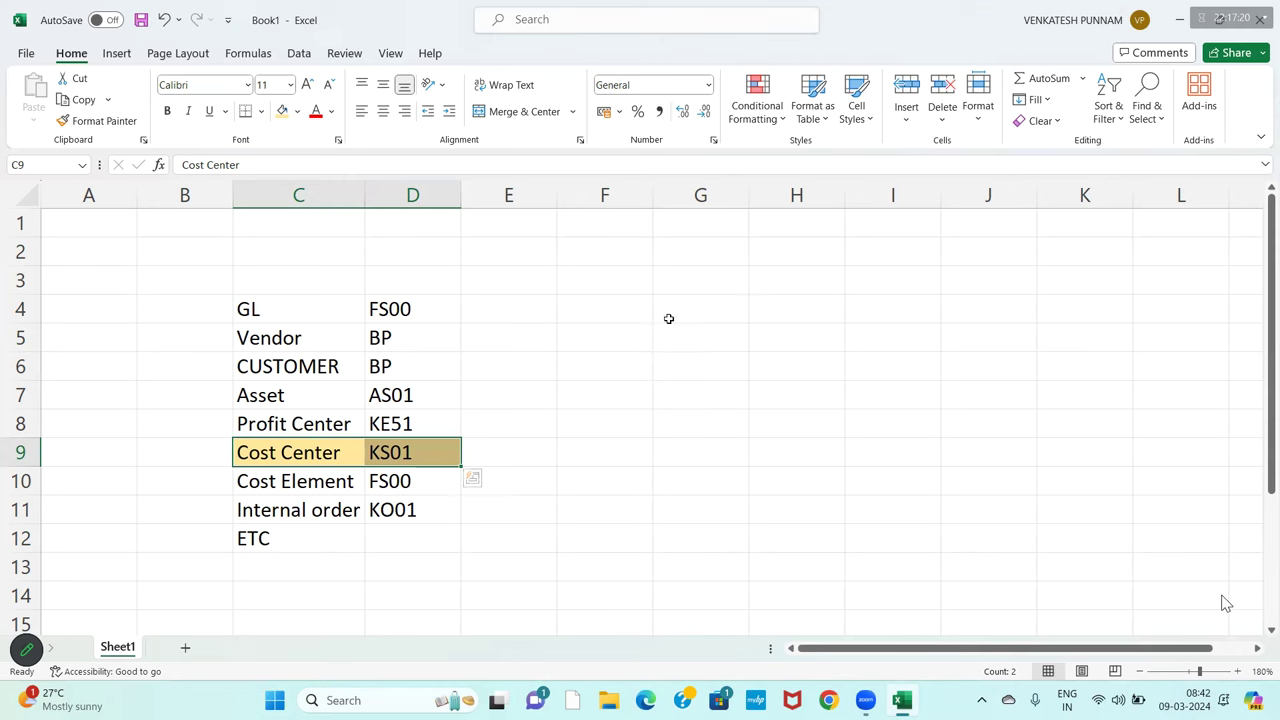
left_click(396, 455)
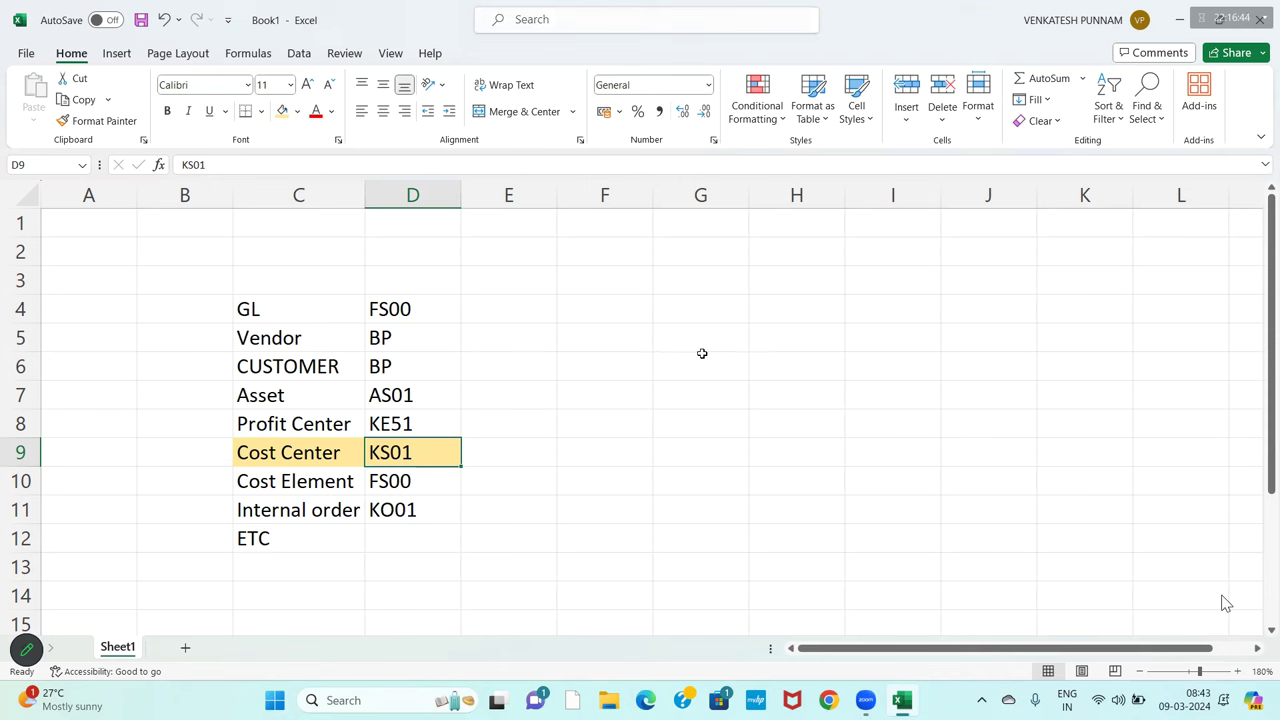
left_click(643, 416)
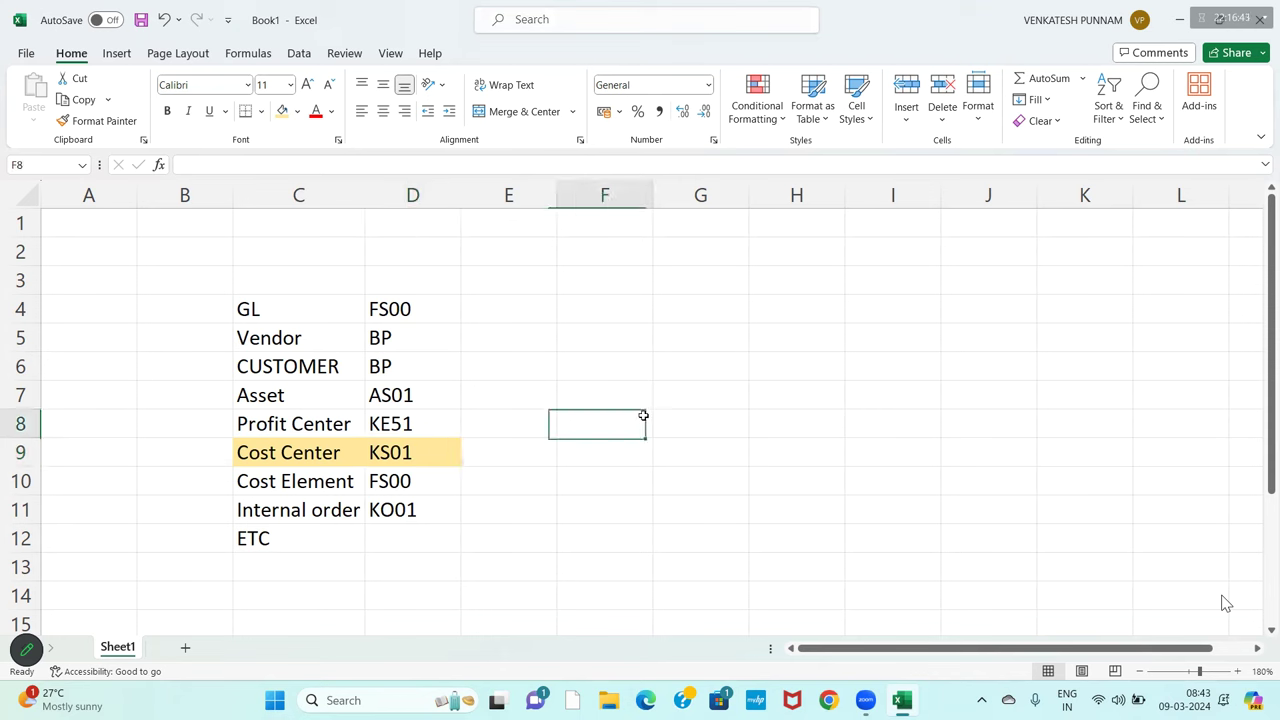
Highlight the GL row, cells C4:D4, with a light green fill
left_click(240, 315)
left_click(297, 111)
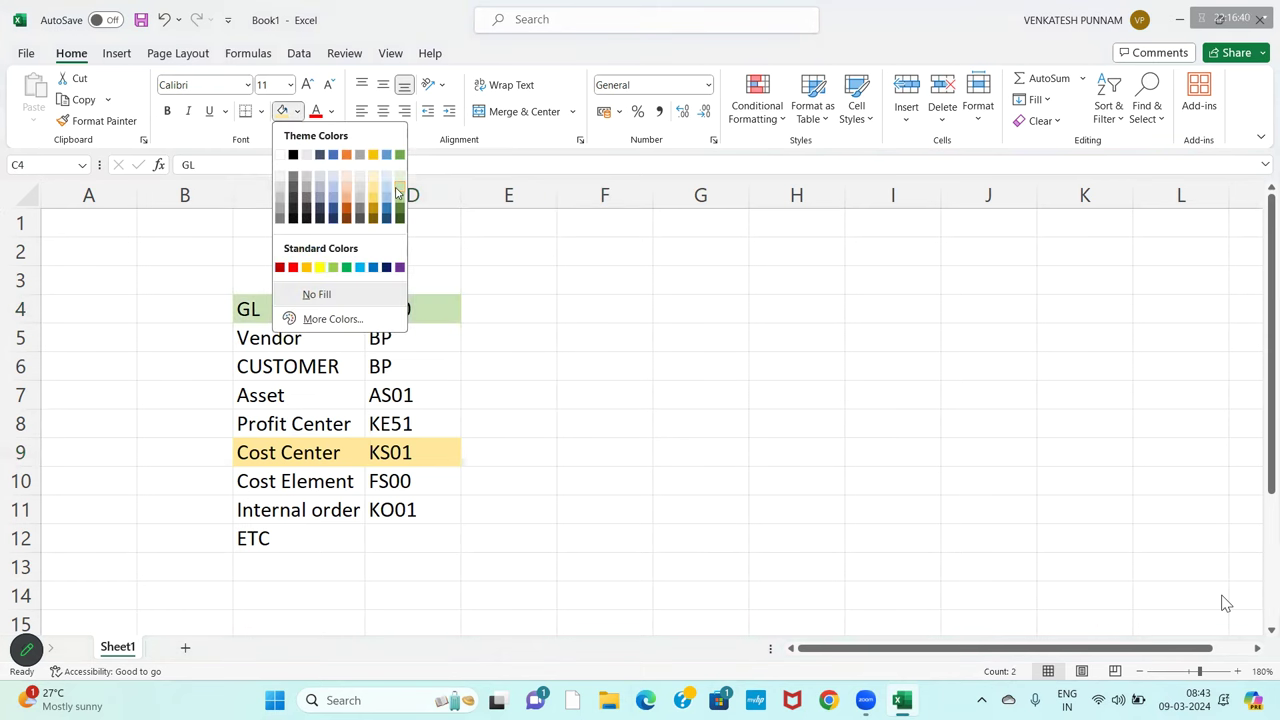
left_click(397, 177)
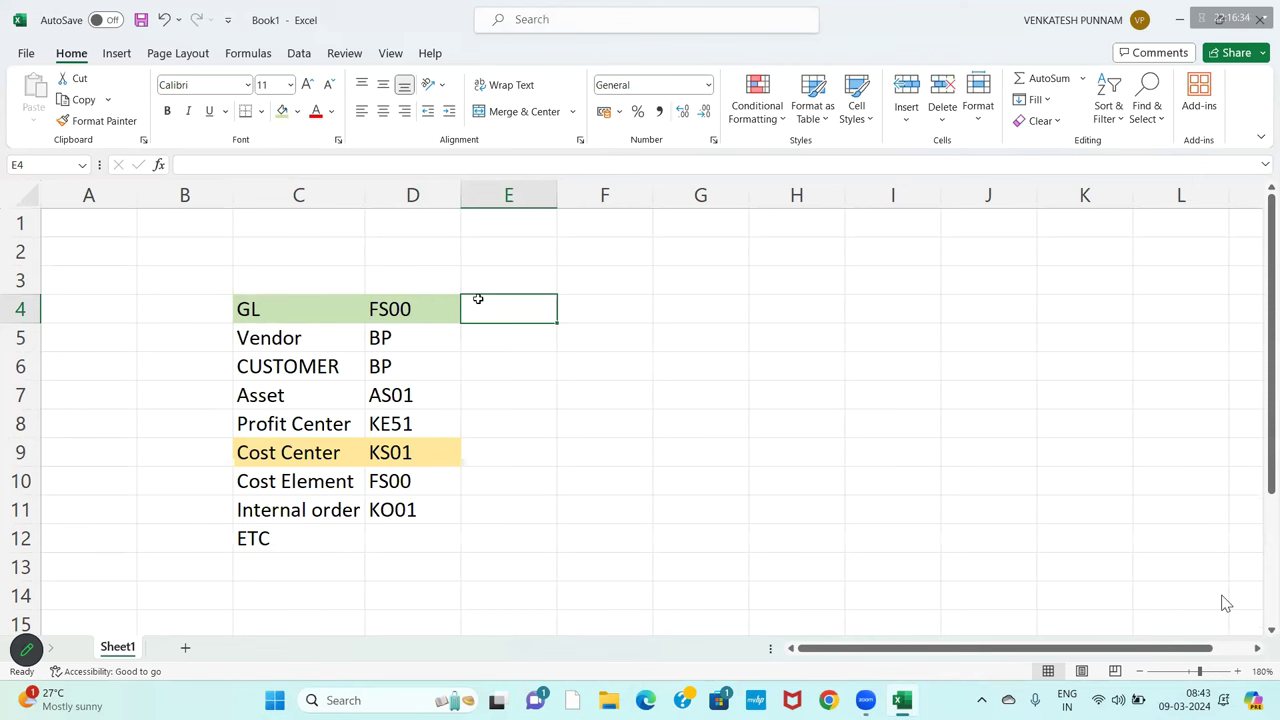
left_click(382, 313)
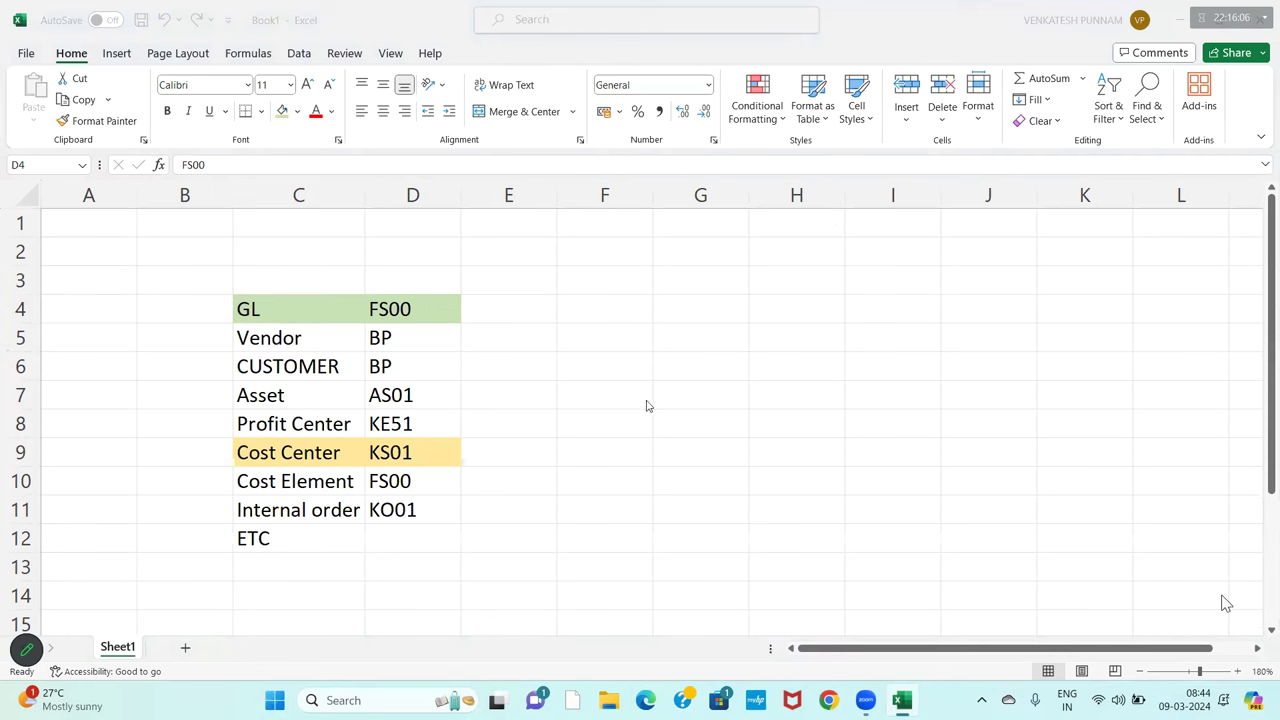
Apply the light green fill to all transaction codes in cells D4:D11
left_click_drag(246, 309, 421, 500)
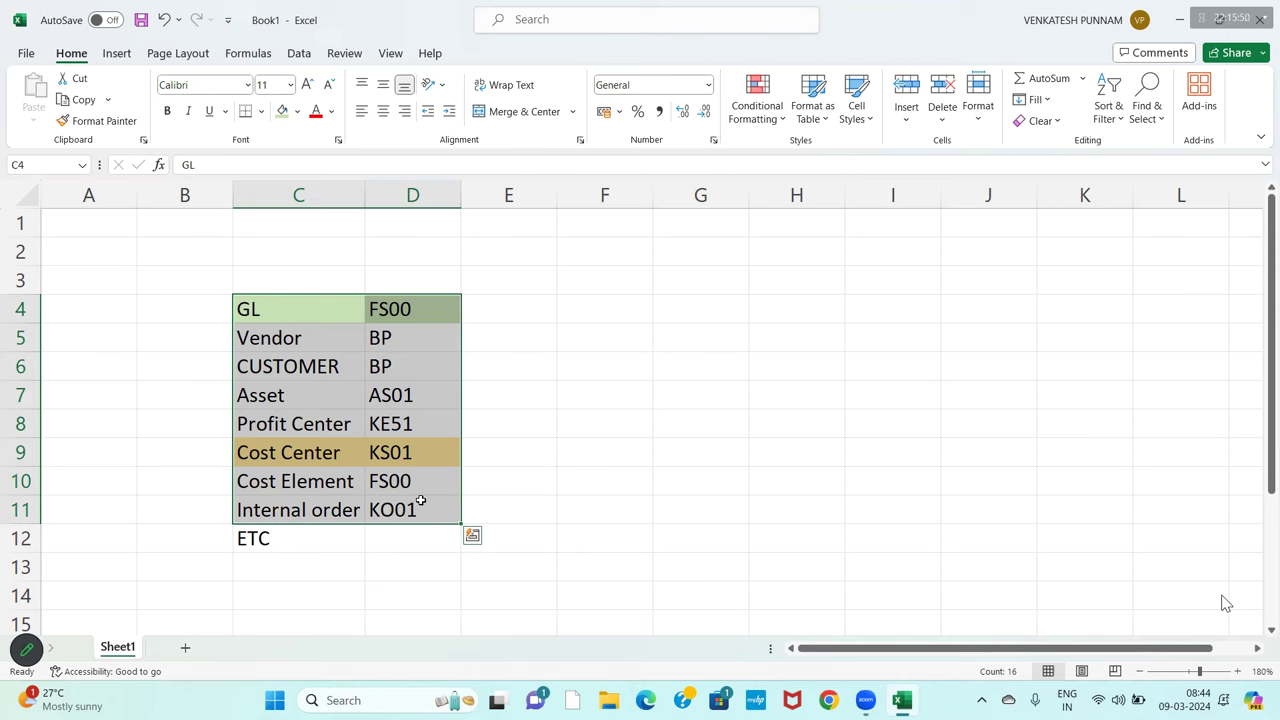
left_click_drag(428, 278, 474, 614)
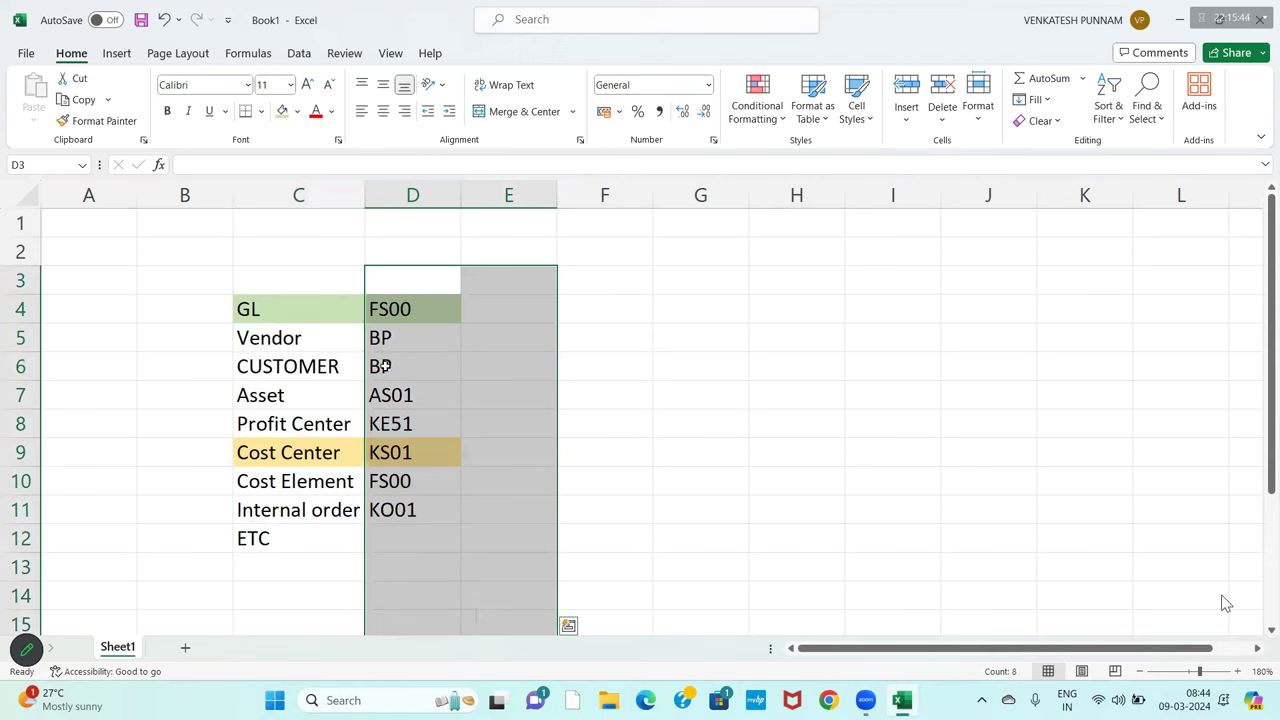
left_click_drag(406, 308, 405, 512)
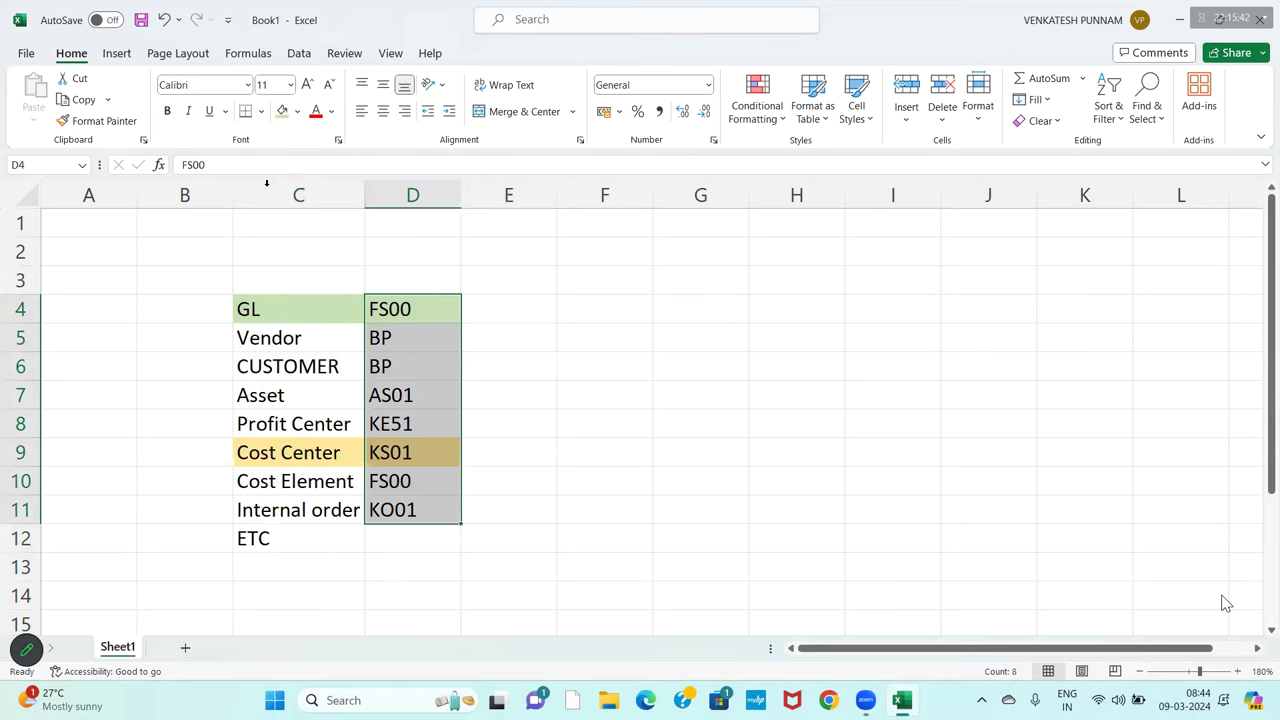
left_click(289, 113)
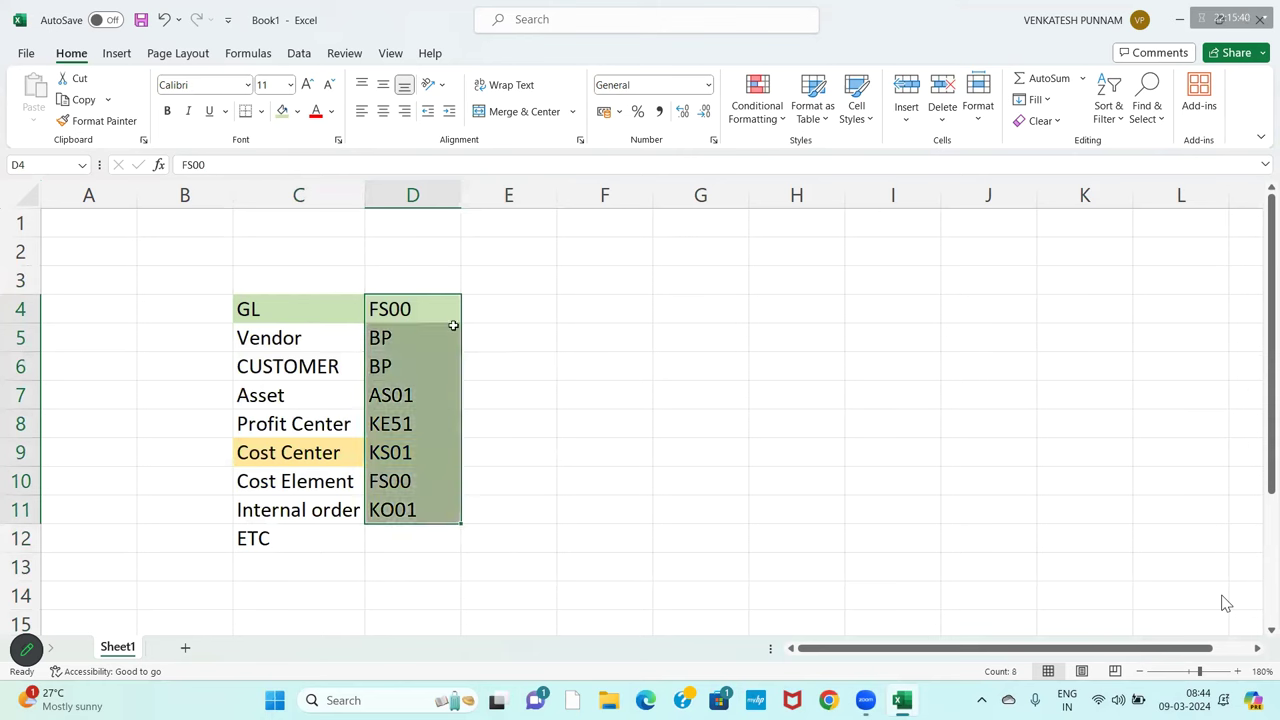
Remove the fill colour from the GL label in cell C4
left_click(315, 312)
left_click(298, 112)
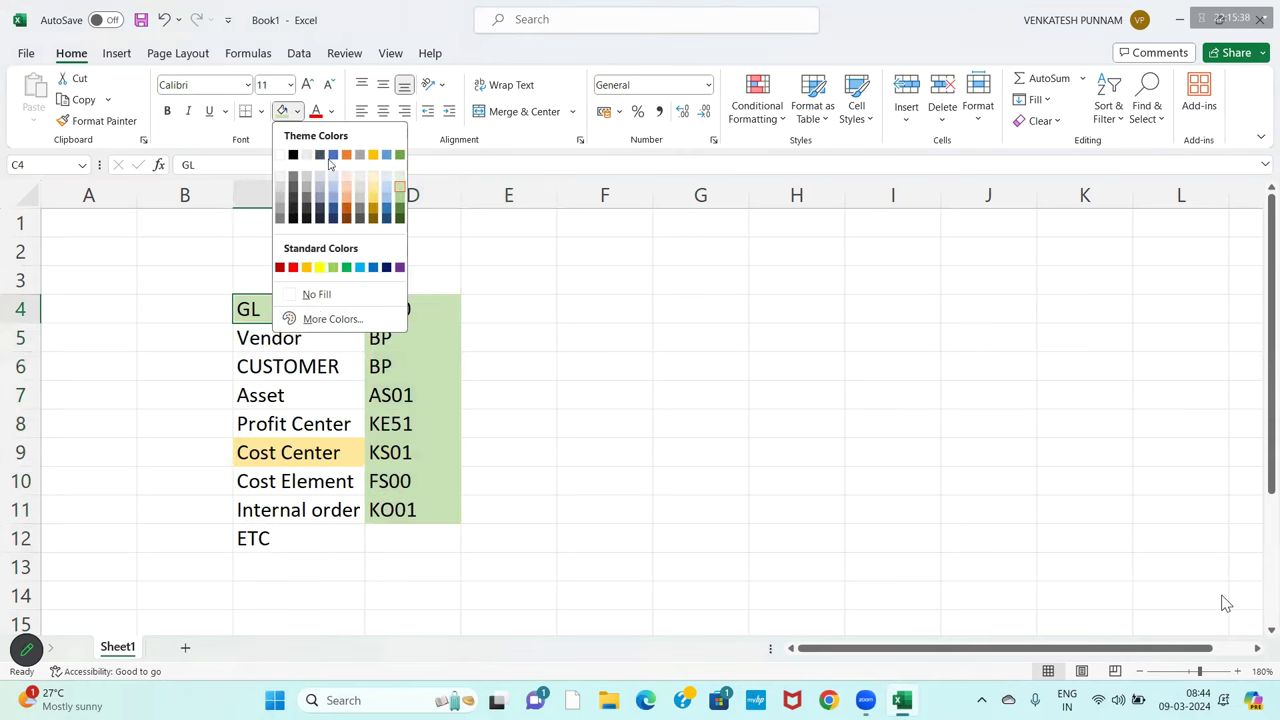
left_click(314, 294)
left_click(533, 400)
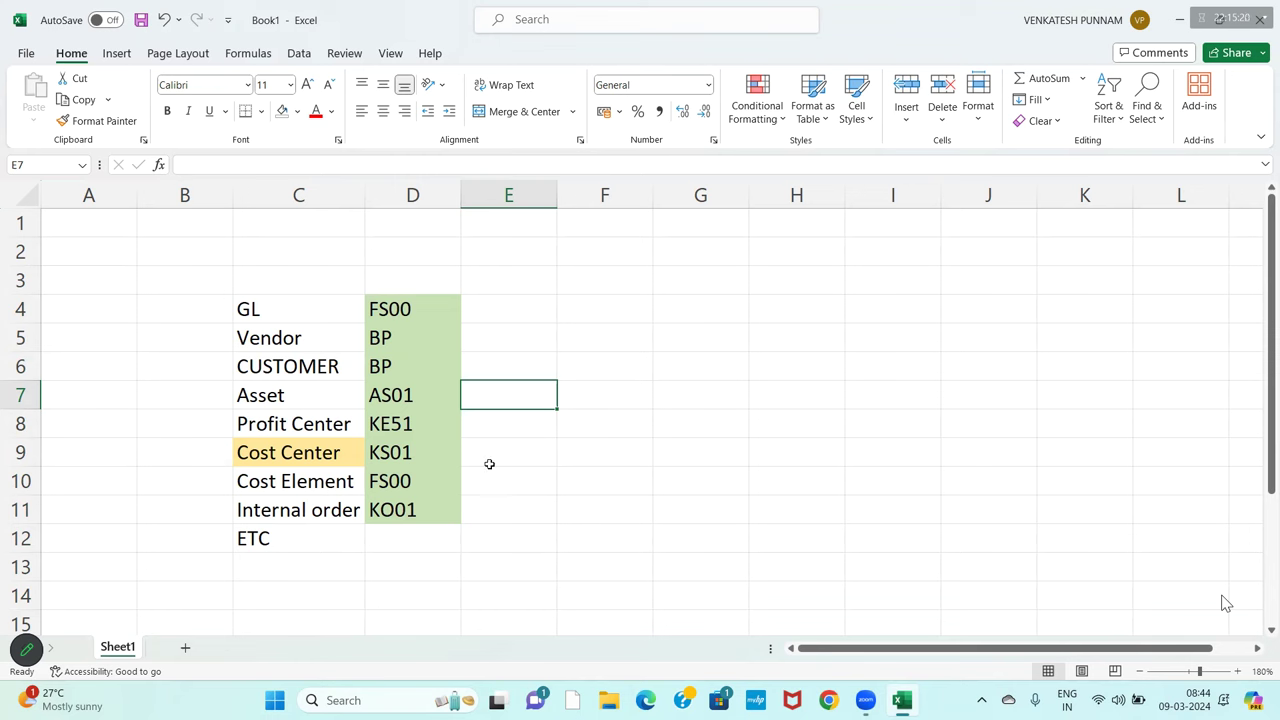
Draw a freeform line about 1.75 cm long across cell E7, beside the Asset code
left_click(431, 459)
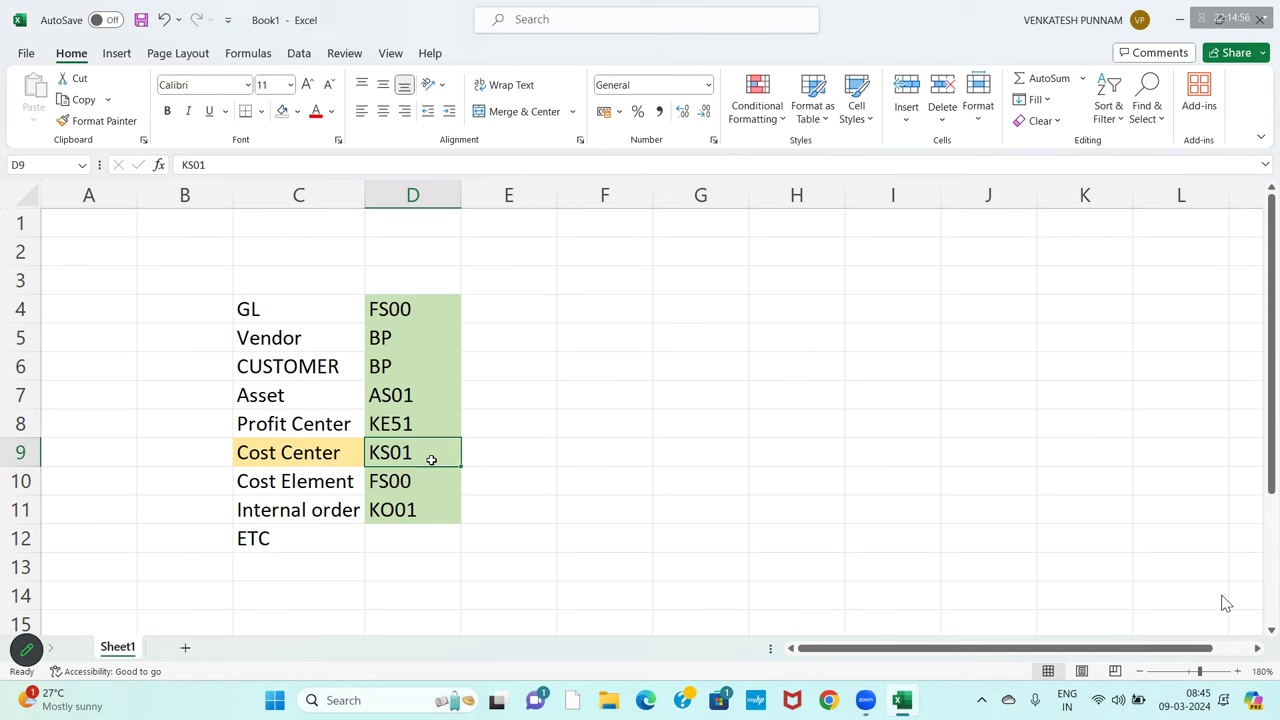
left_click(117, 53)
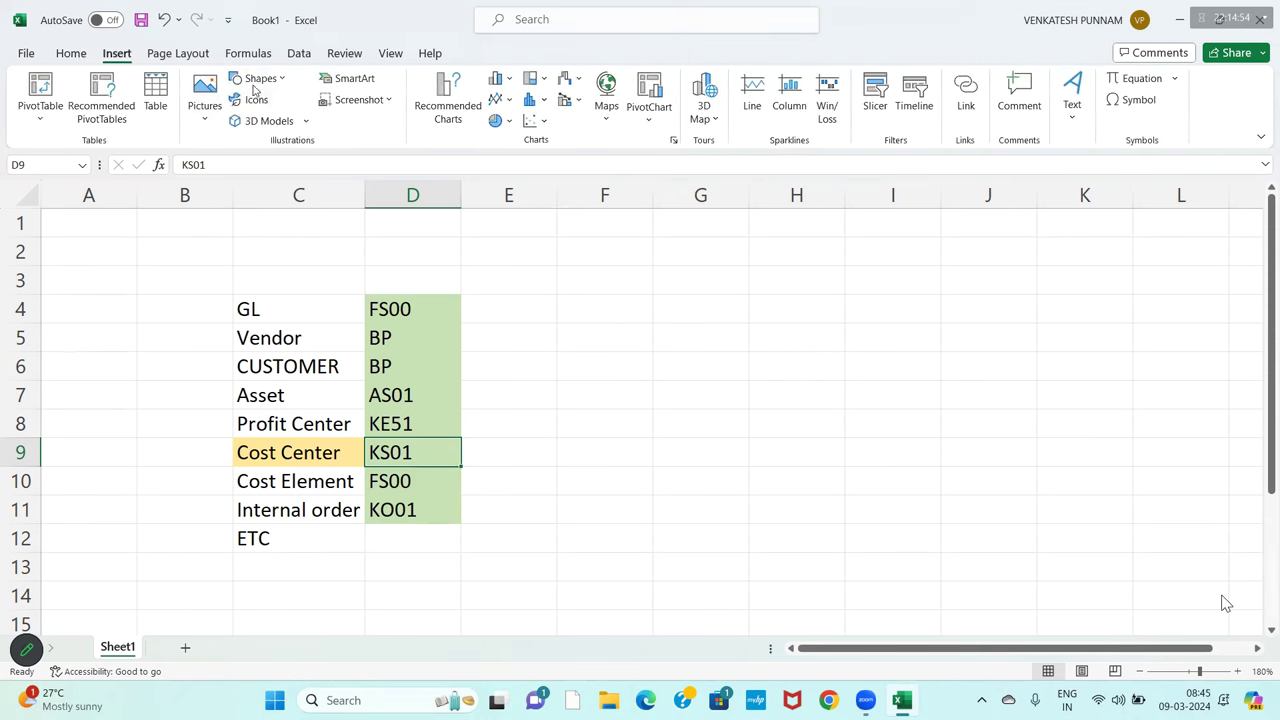
left_click(259, 79)
left_click(268, 127)
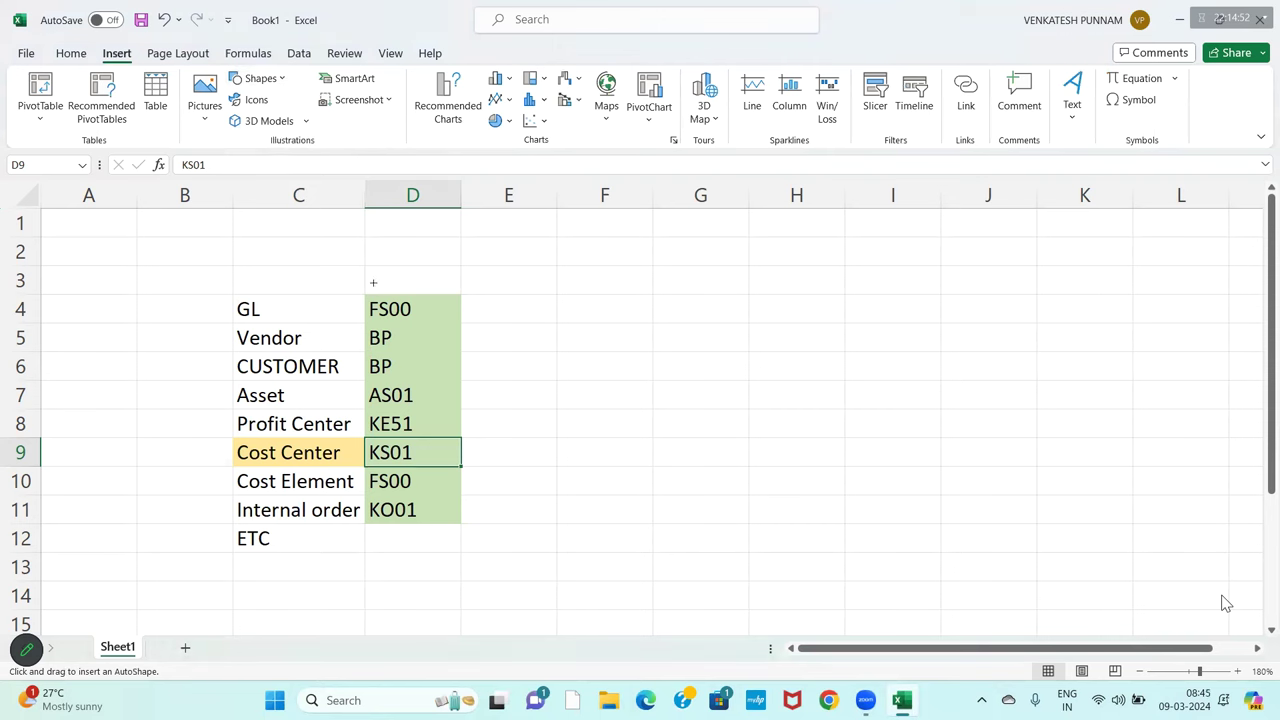
left_click_drag(462, 398, 562, 398)
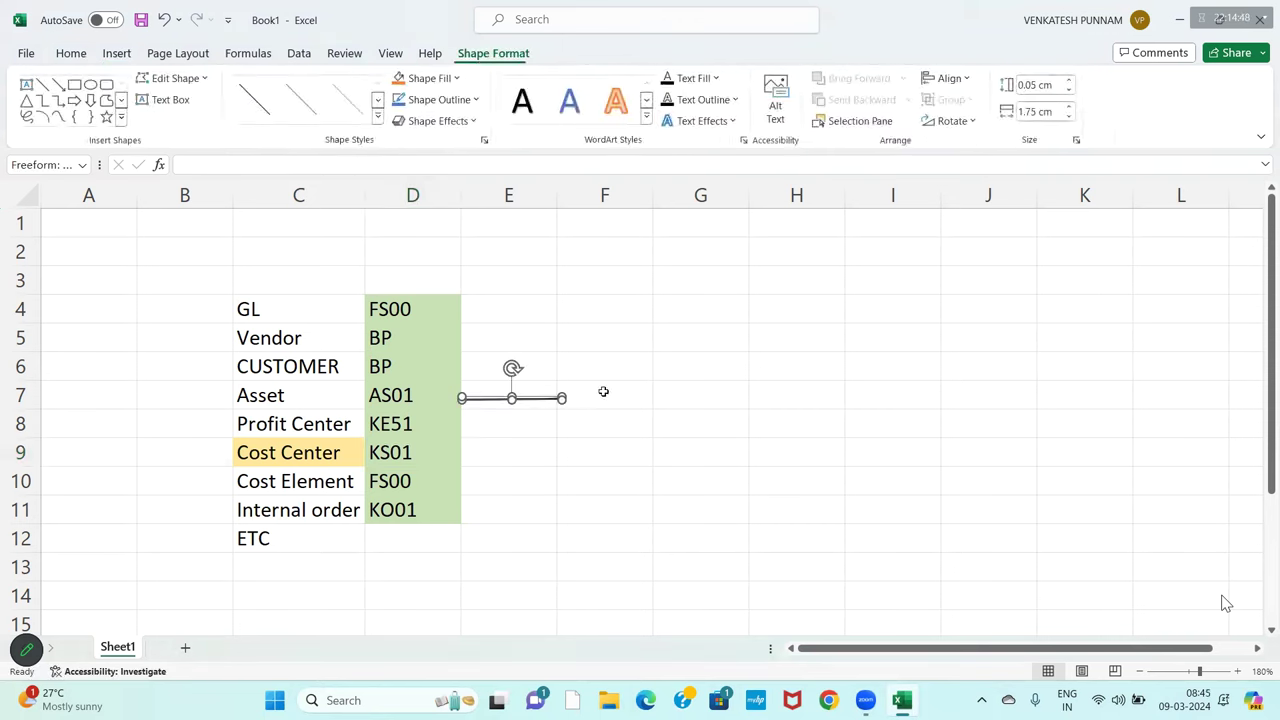
left_click(603, 391)
left_click(705, 400)
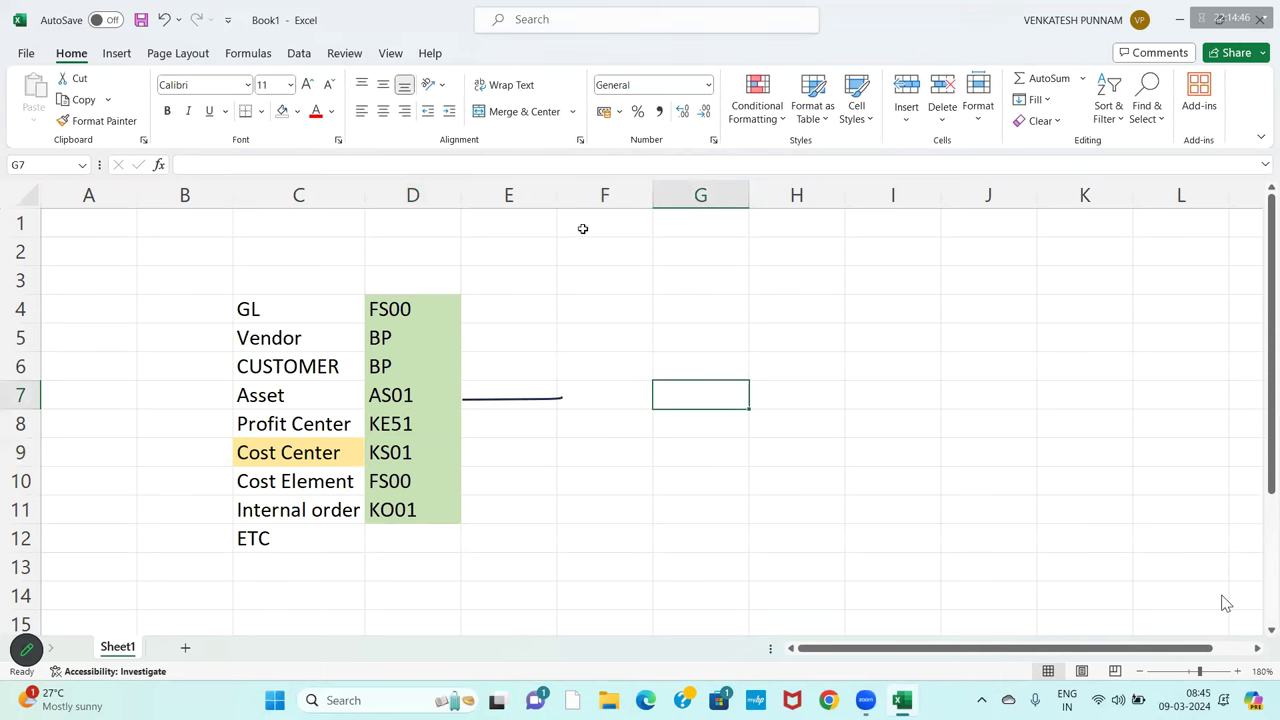
Widen column E slightly and delete the freeform line in row 7
left_click_drag(557, 200, 590, 205)
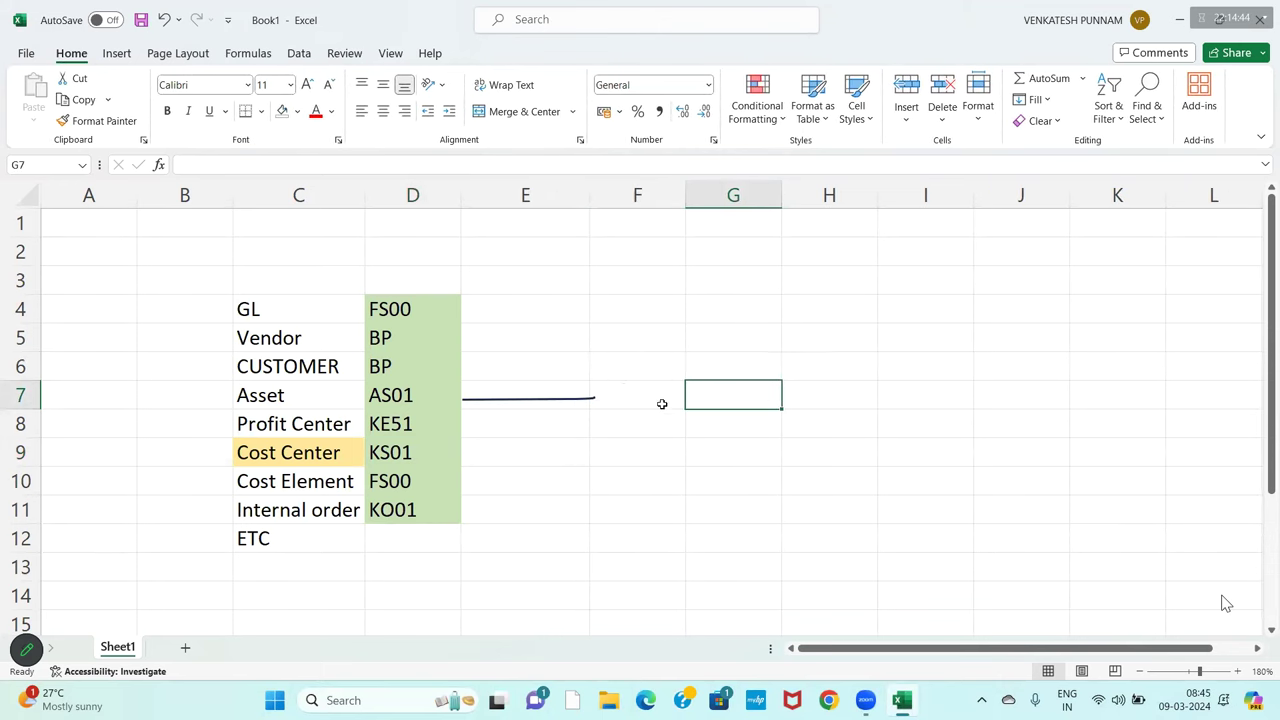
left_click(650, 402)
left_click(554, 398)
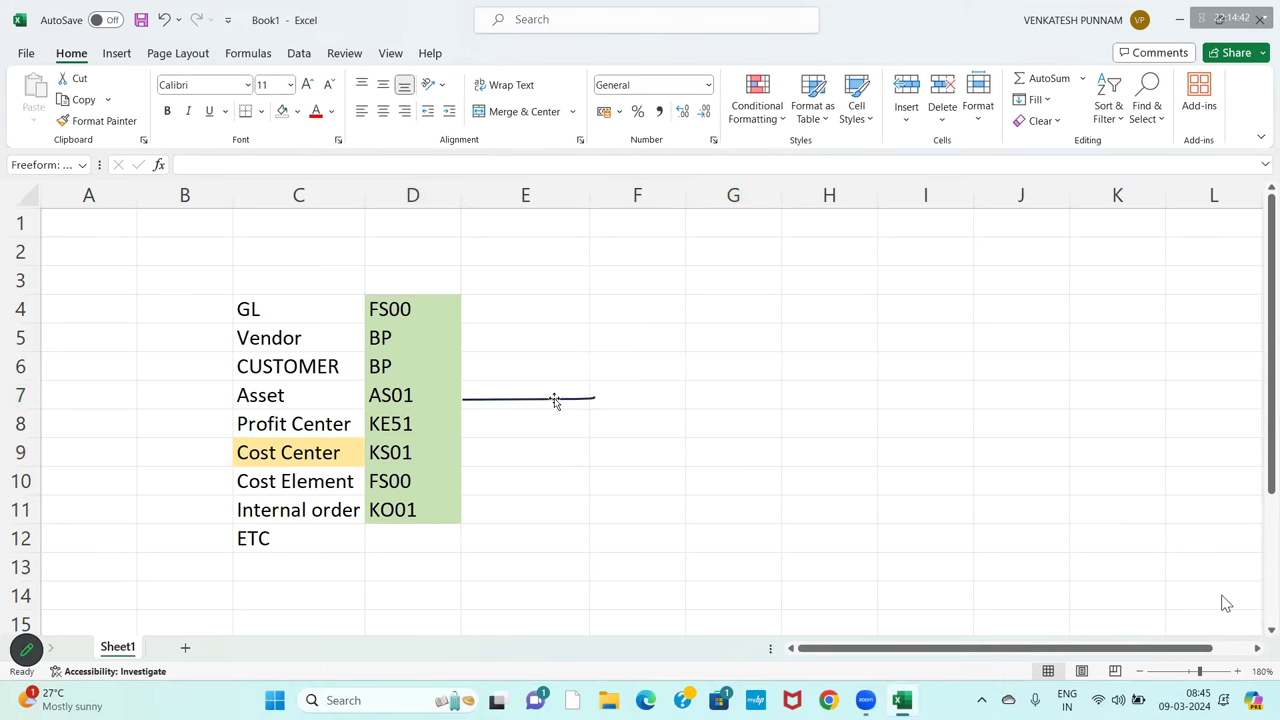
key("Delete")
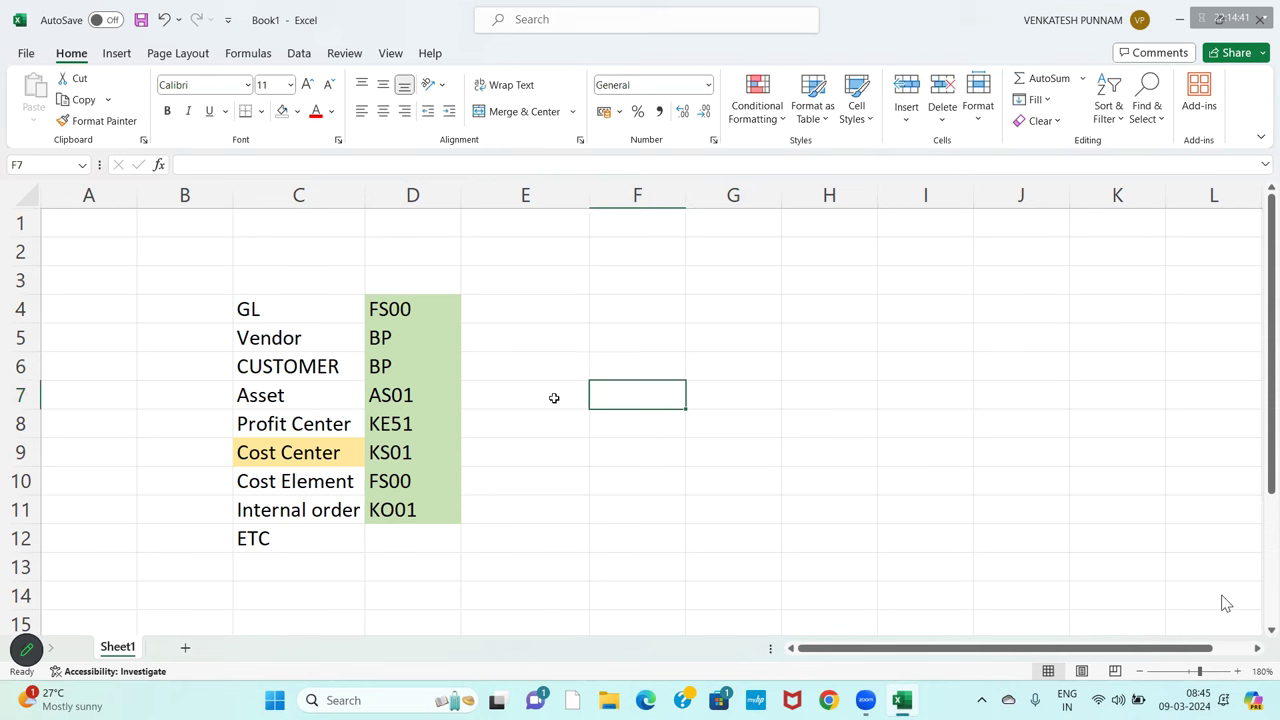
Draw a straight arrow across E7 from the code column to column F and enter LSMW in F7
left_click(116, 53)
left_click(260, 78)
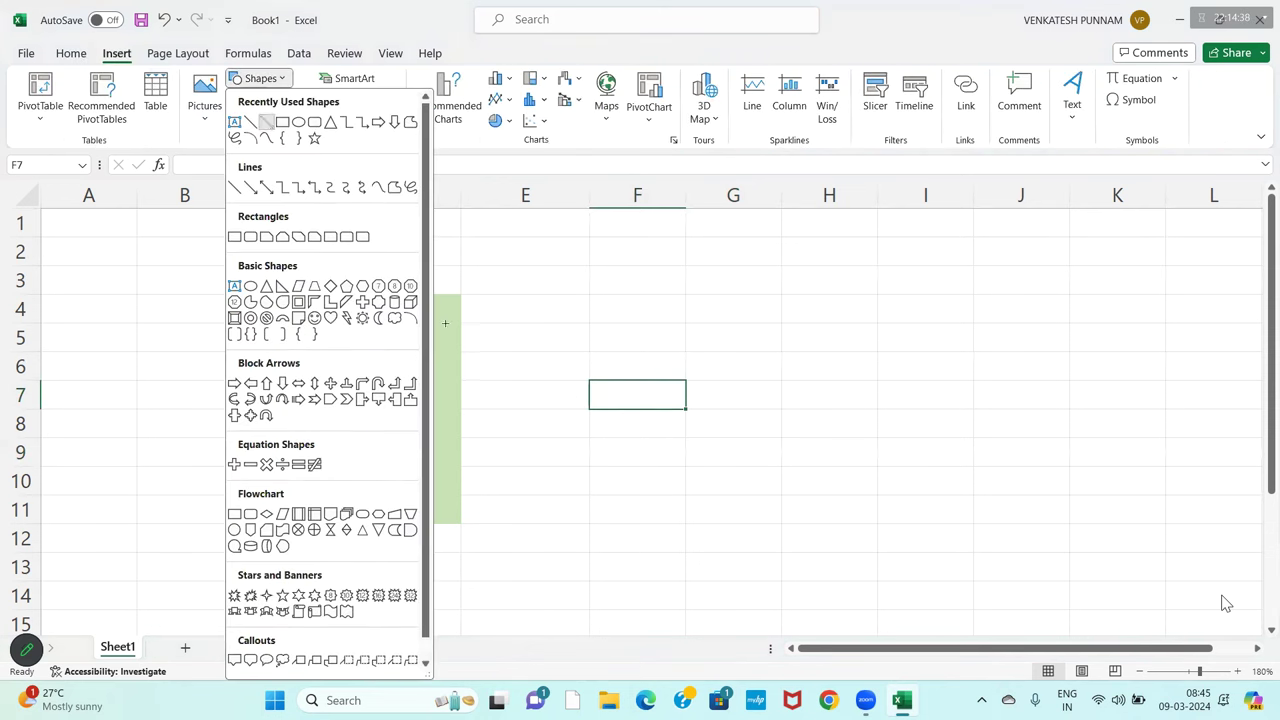
left_click_drag(463, 385, 580, 394)
left_click(603, 399)
type("LSMW")
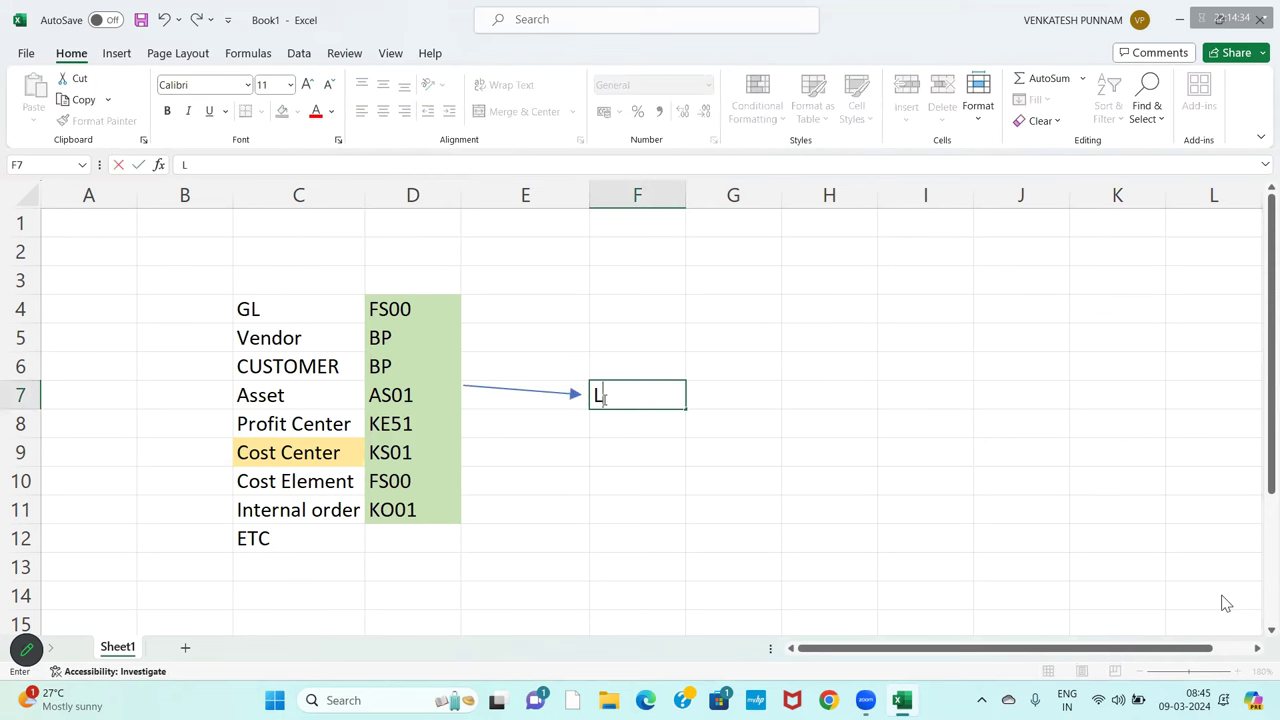
key("Return")
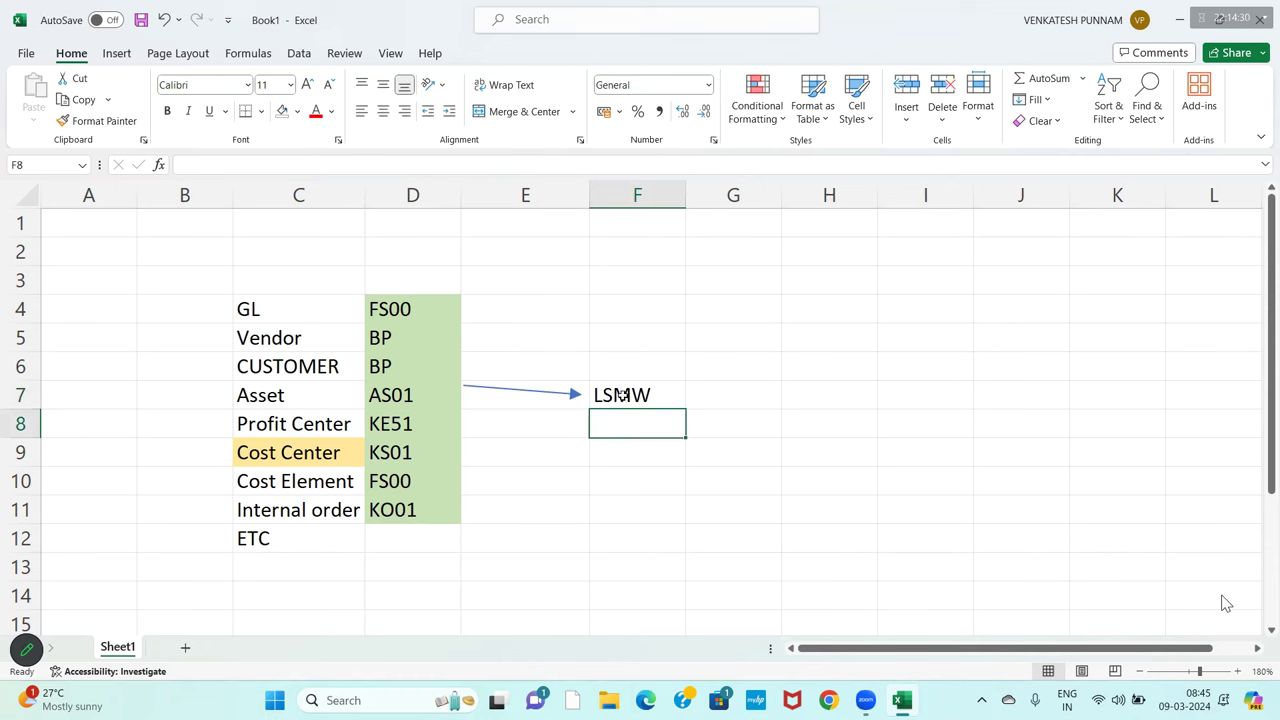
left_click(622, 395)
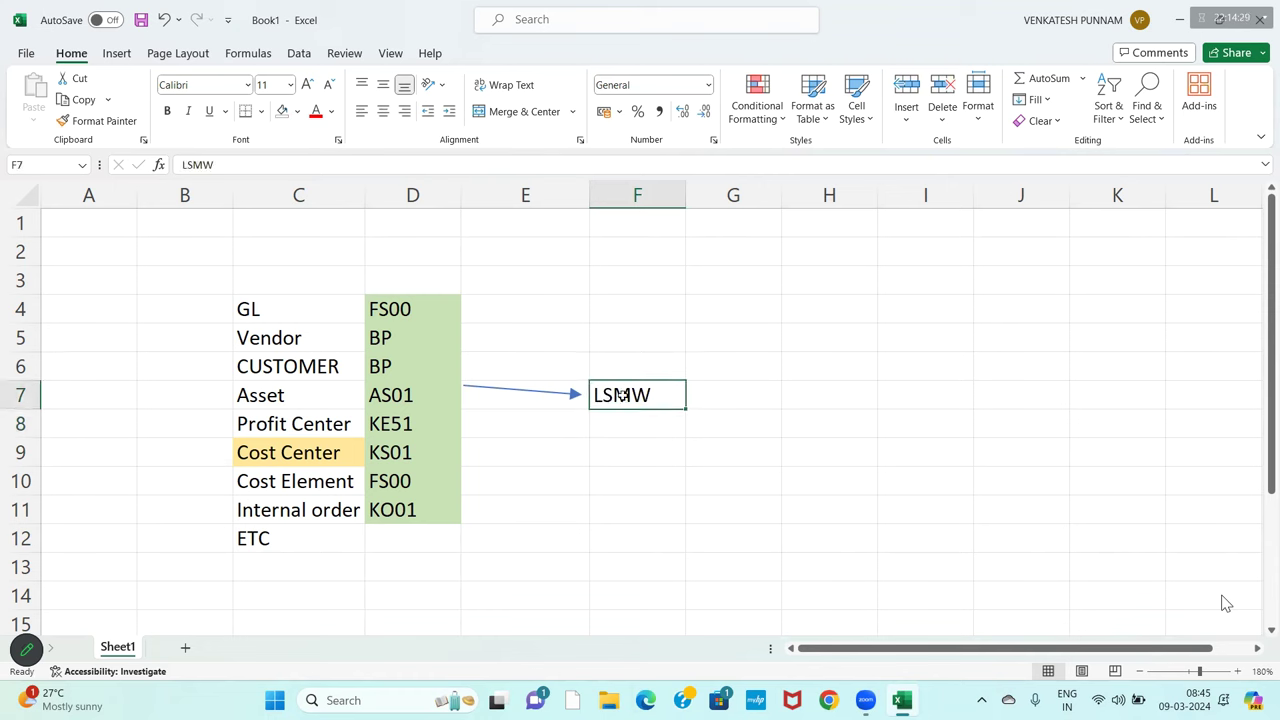
Enter ECC in G6 and S4 HANA in G8 beside the LSMW entry
left_click(723, 367)
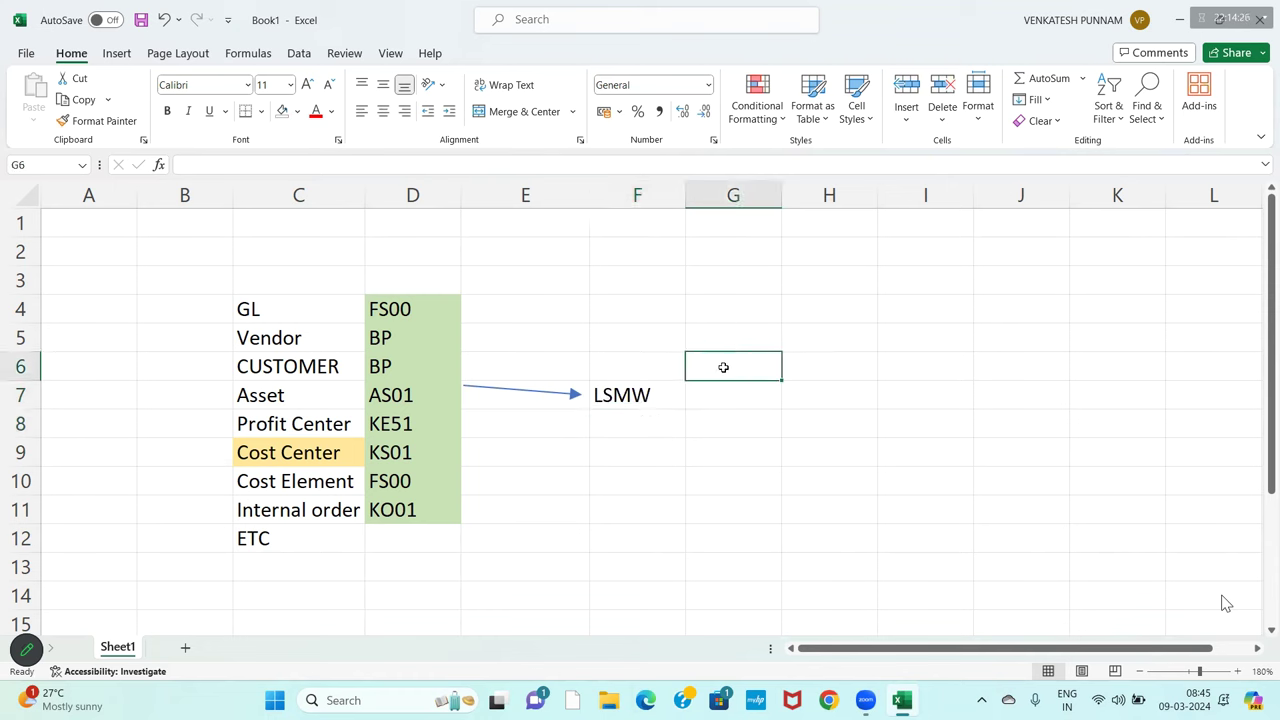
type("ECC")
key("Return")
key("Return")
type("S4 HANA")
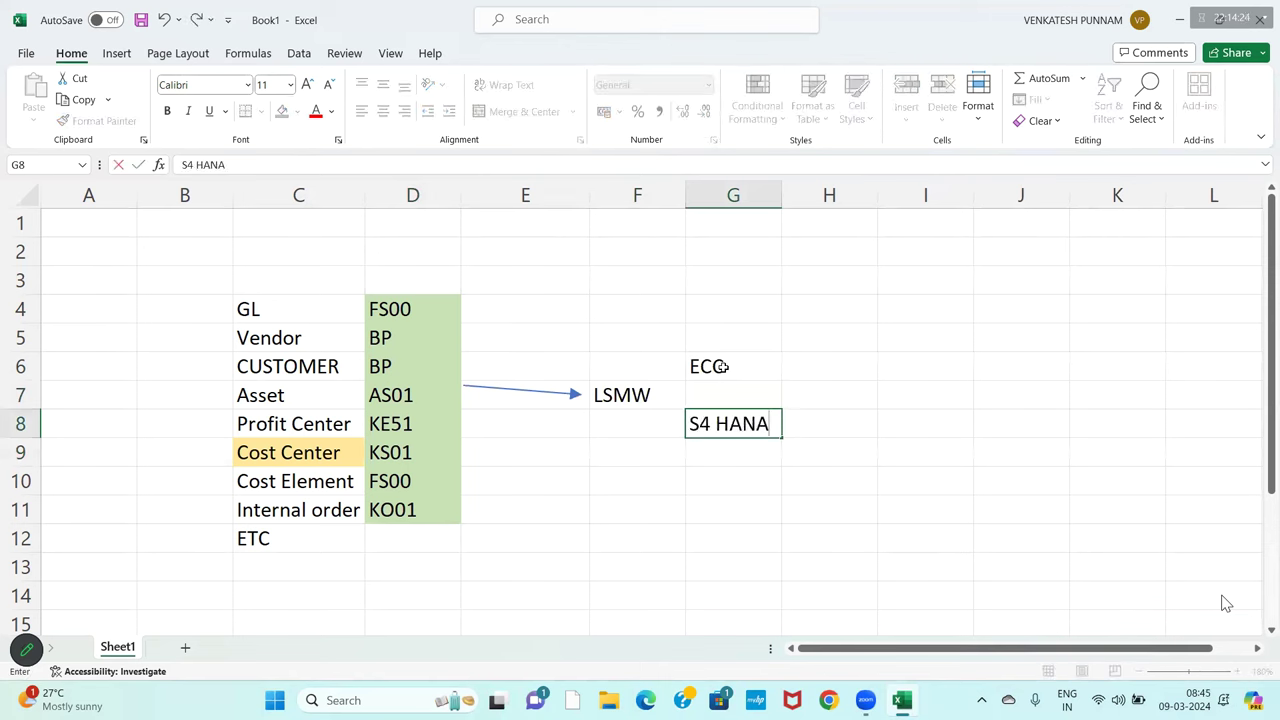
key("Return")
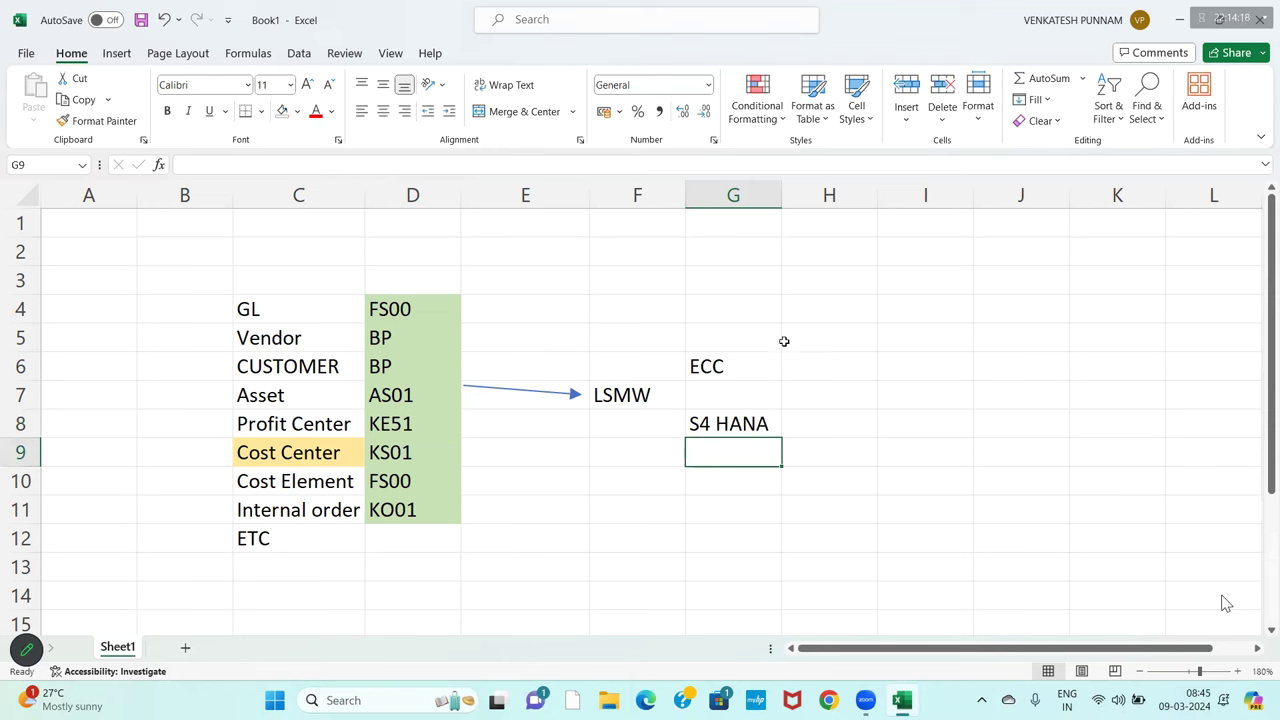
Highlight the S4 HANA cell G8 with a light blue fill
left_click(638, 396)
left_click(700, 424)
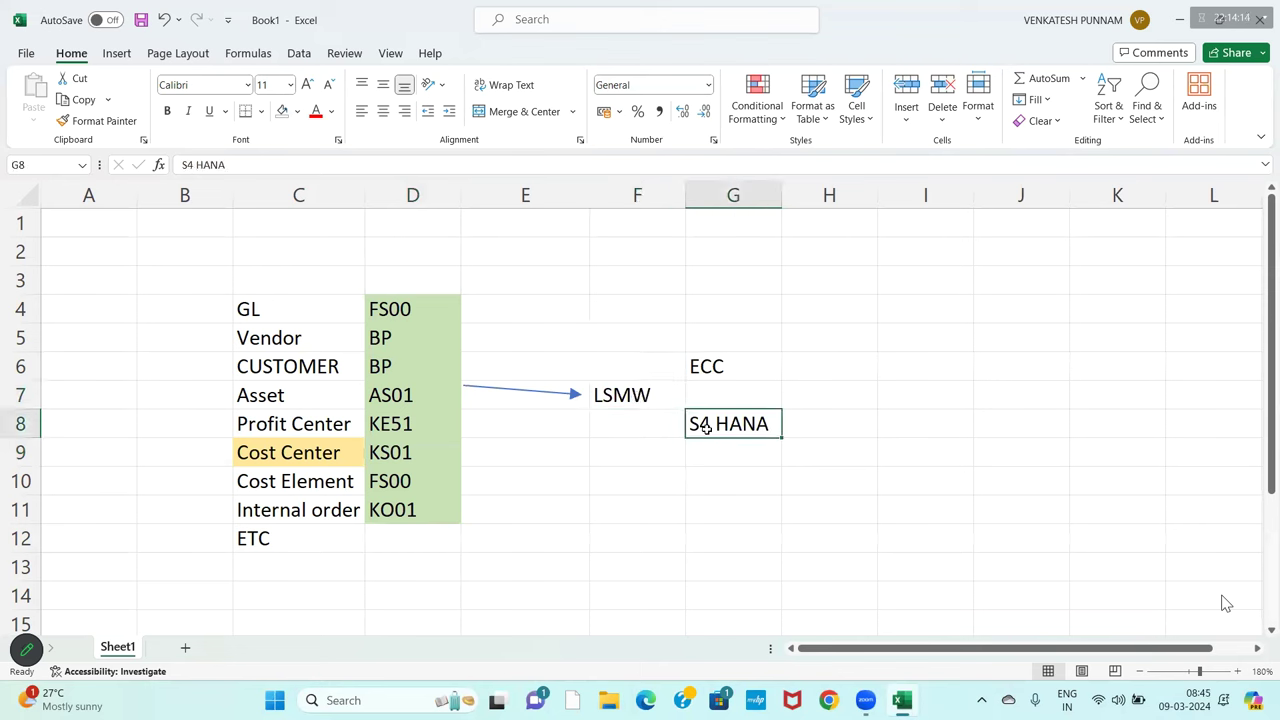
left_click(297, 111)
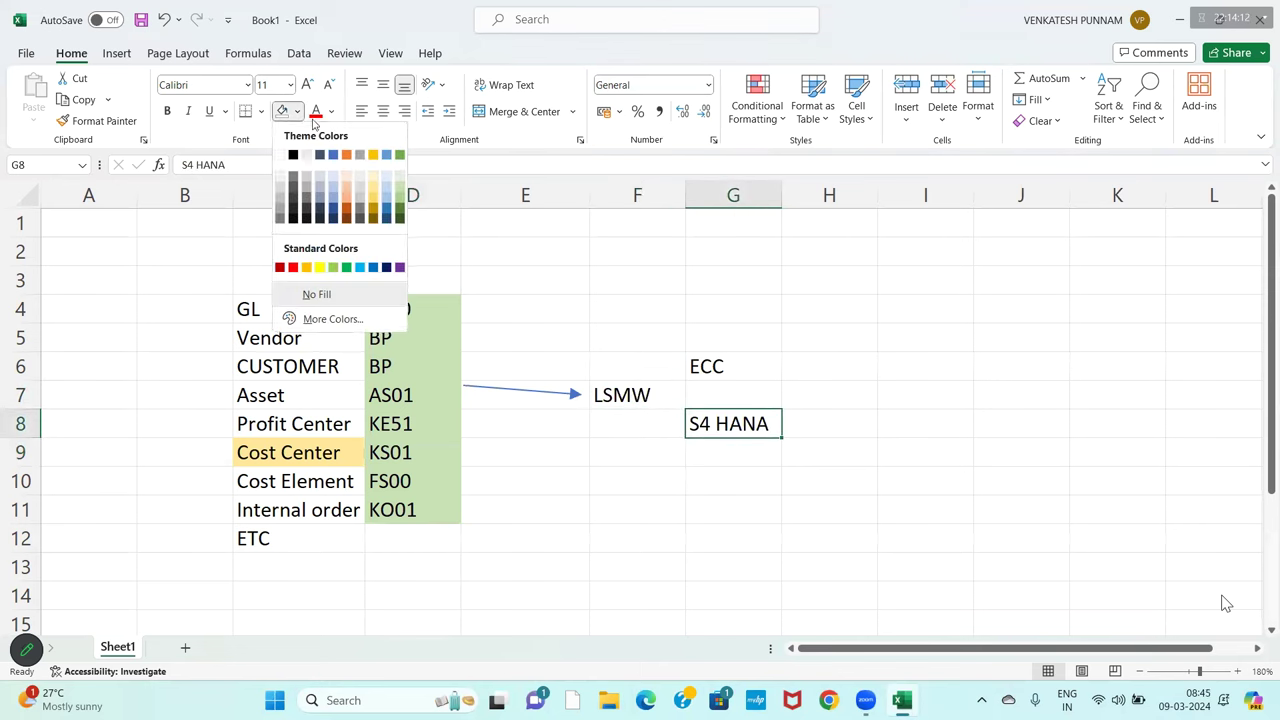
left_click(333, 190)
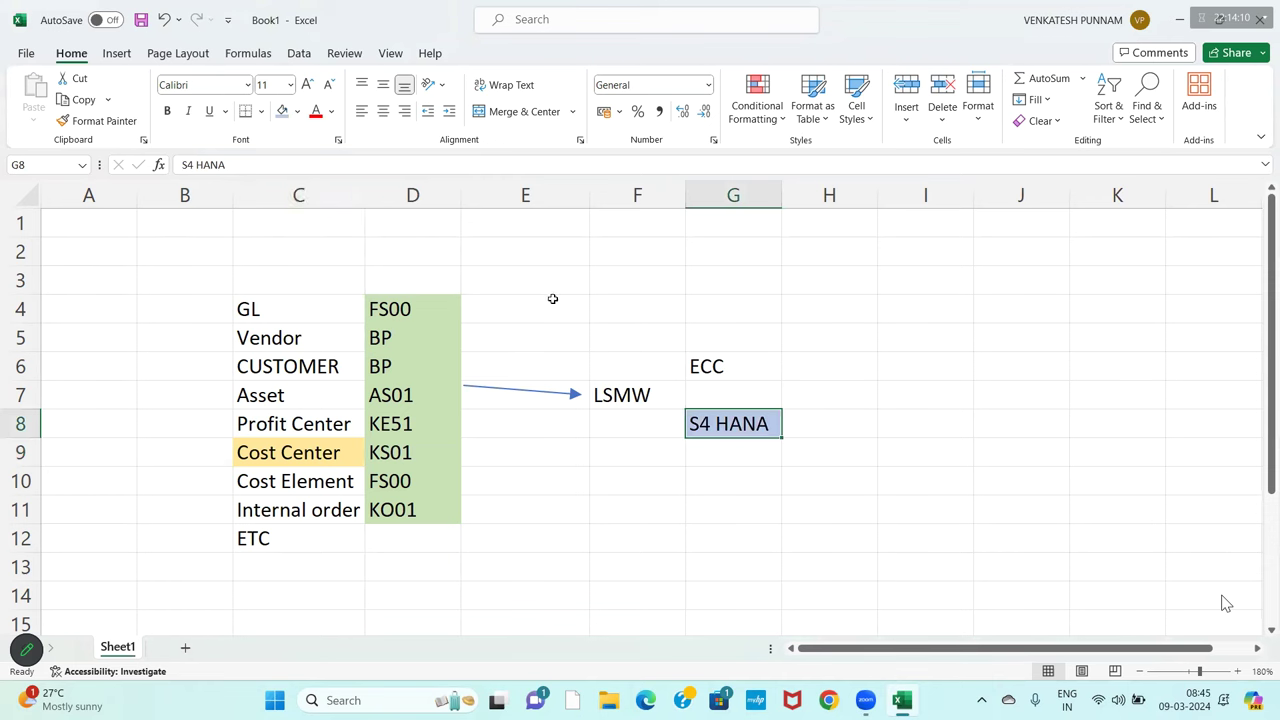
Enter LTMC in I8, in the same row as S4 HANA
left_click(887, 428)
type("LTMC")
key("Return")
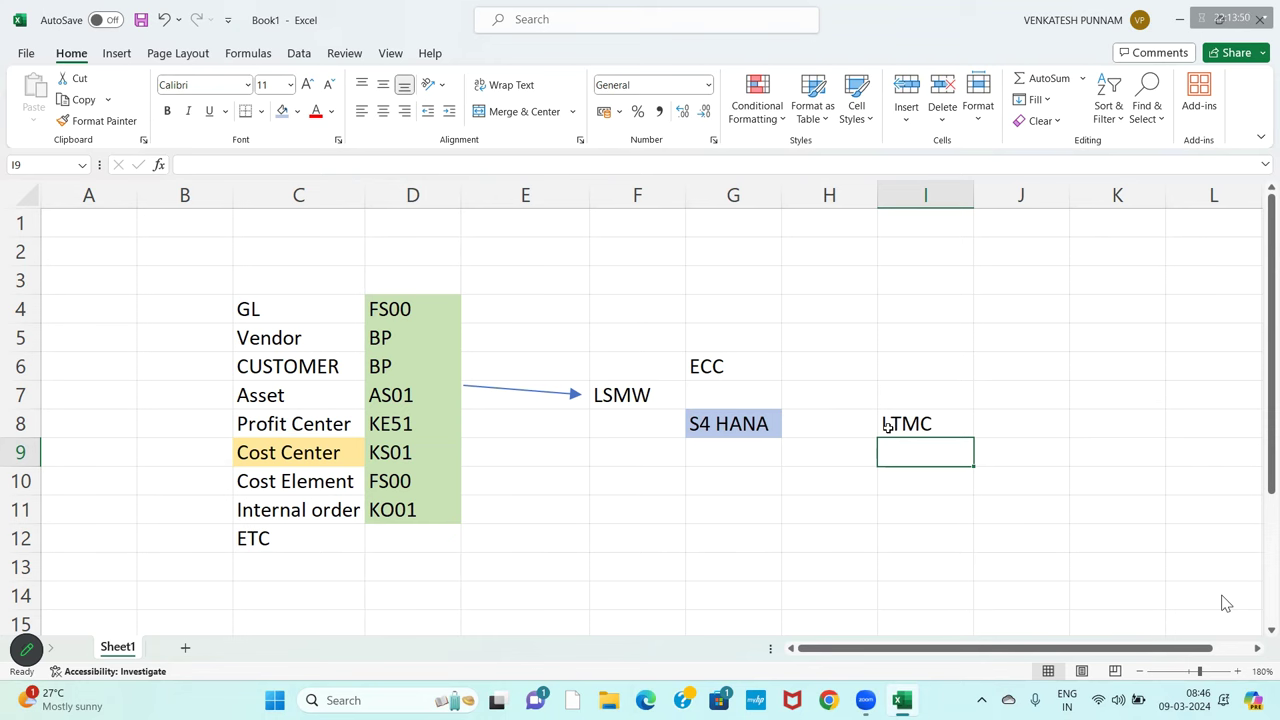
left_click(620, 292)
left_click_drag(630, 415, 637, 520)
left_click_drag(834, 286, 1018, 497)
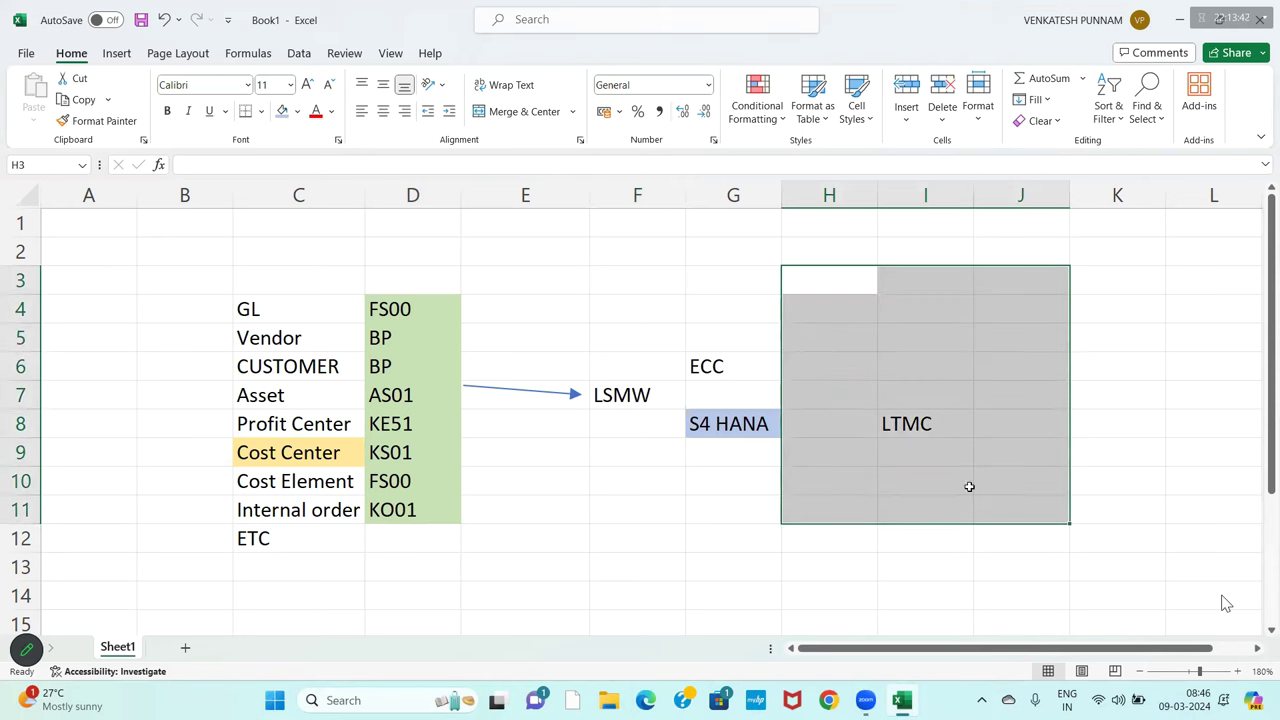
left_click_drag(622, 300, 652, 547)
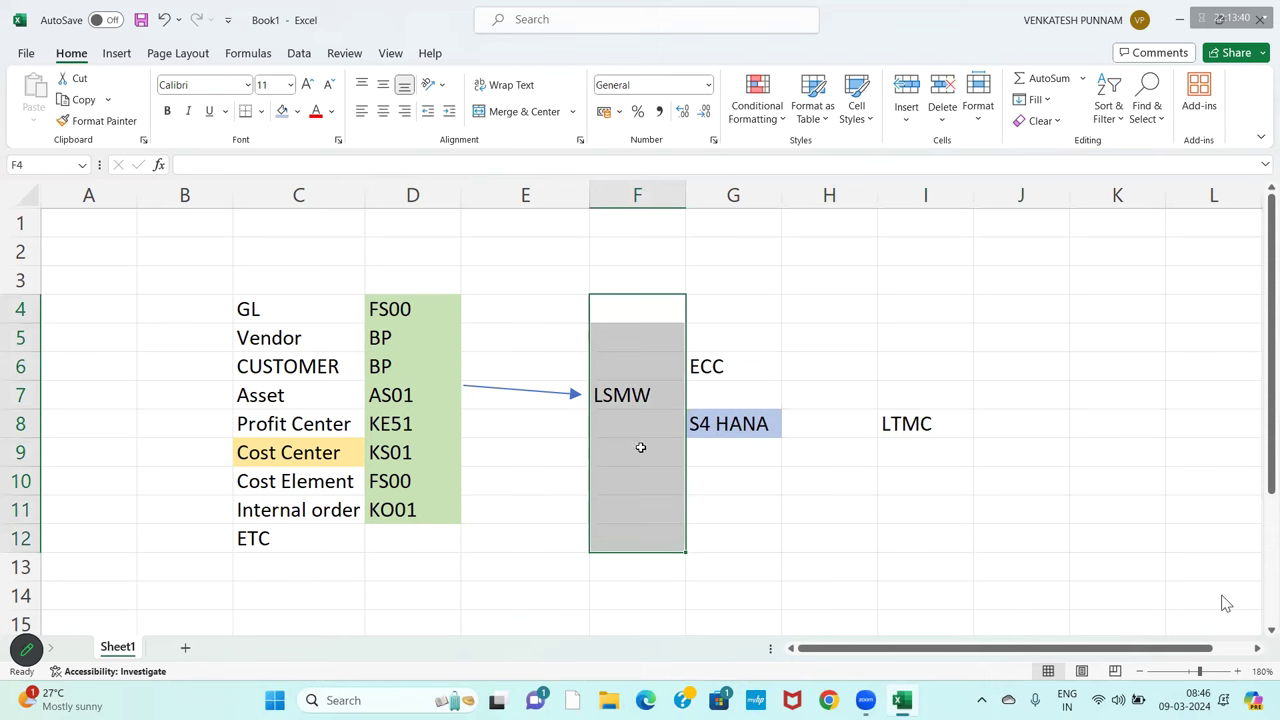
left_click(634, 394)
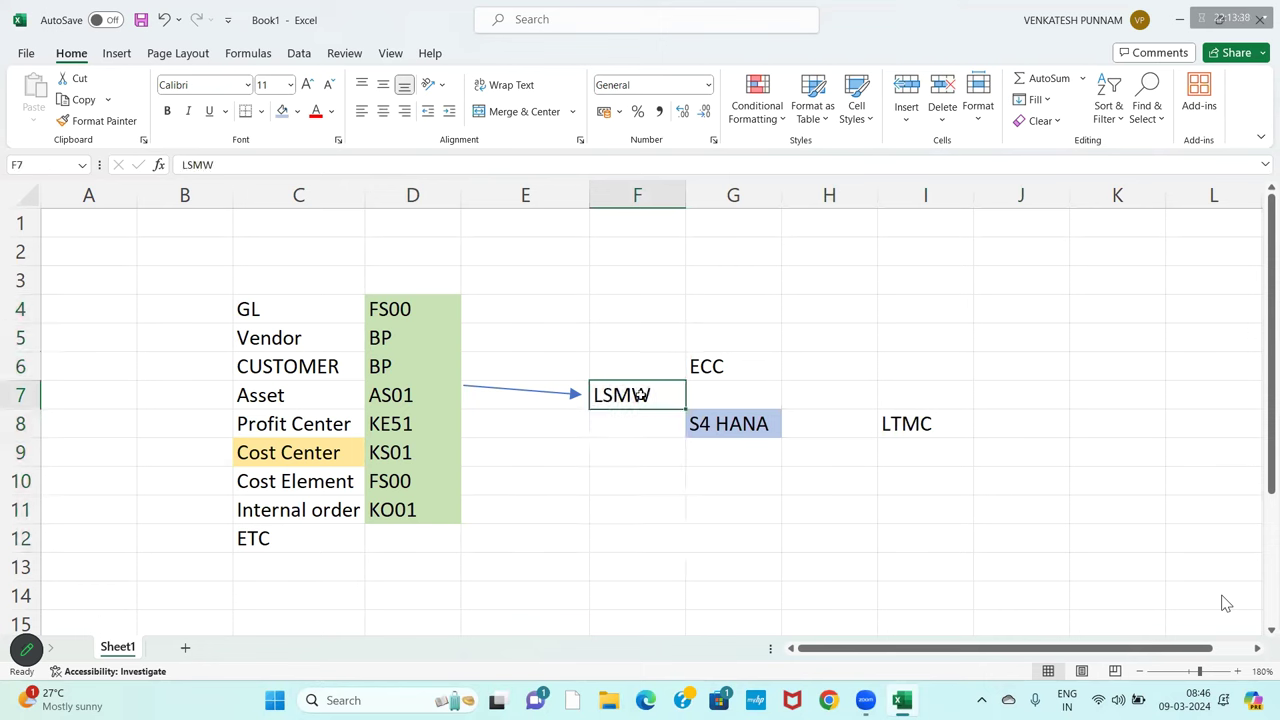
left_click(715, 376)
left_click(730, 444)
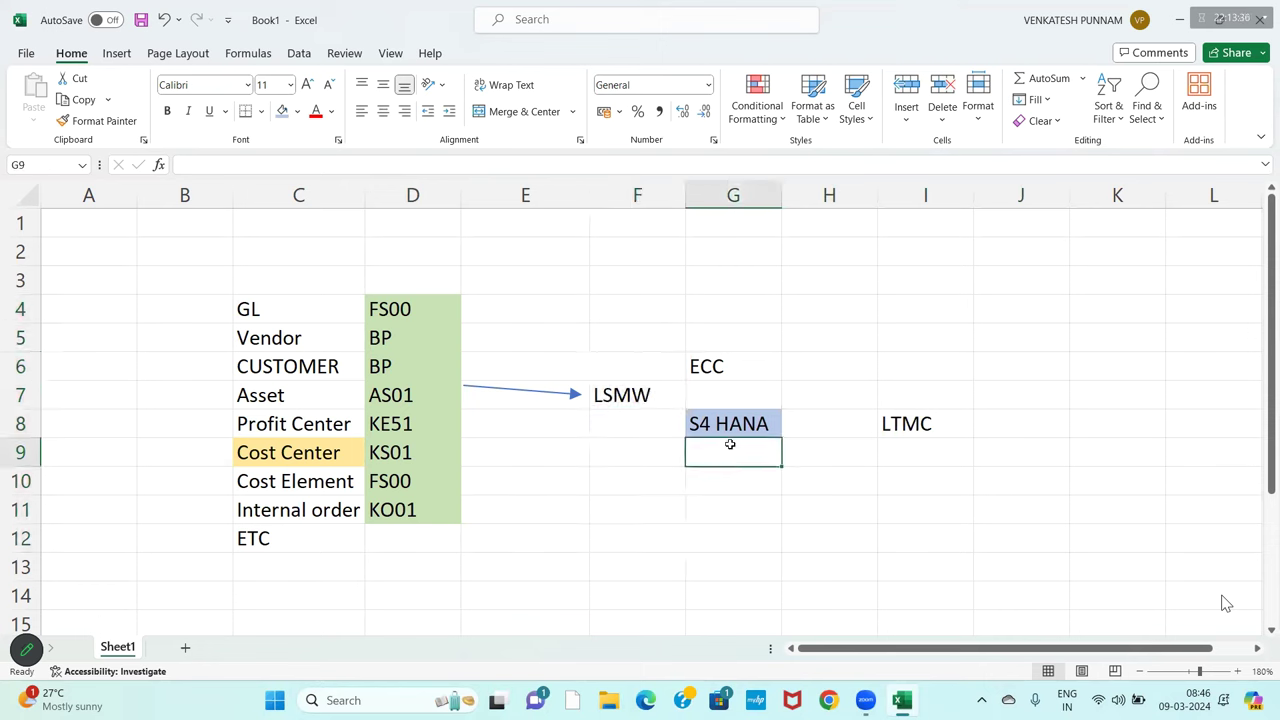
left_click(629, 400)
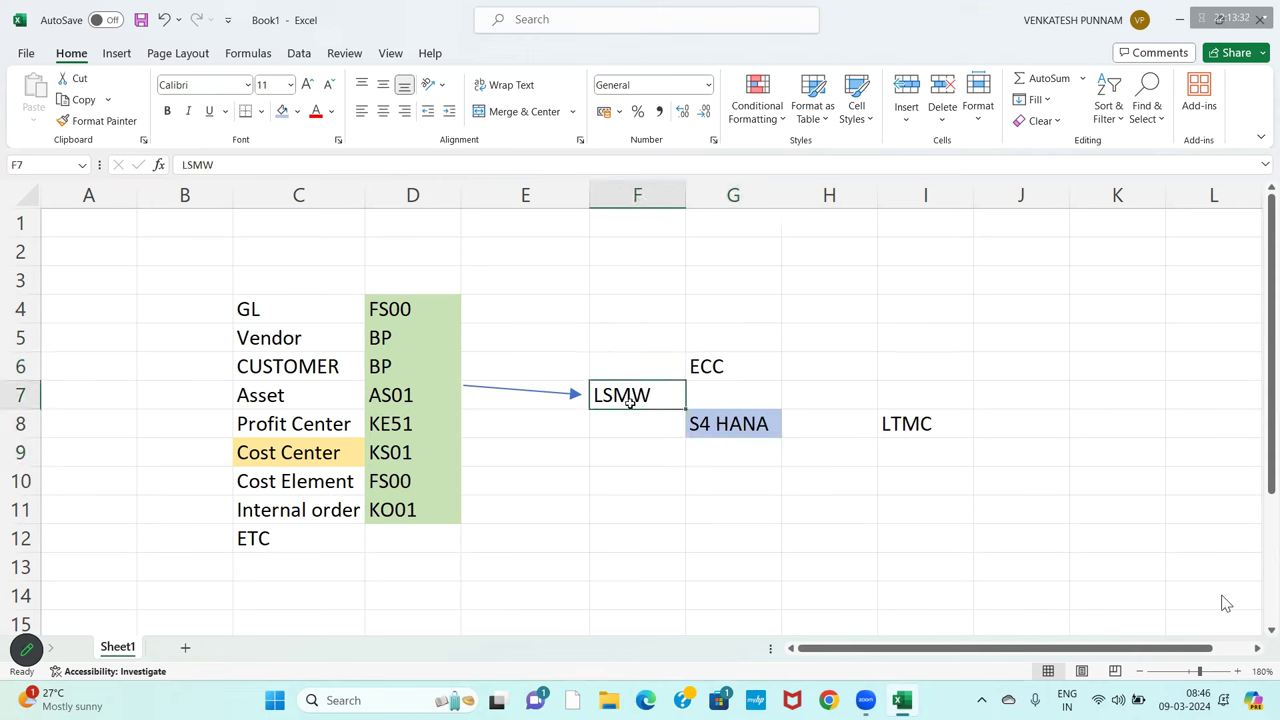
left_click_drag(396, 252, 394, 621)
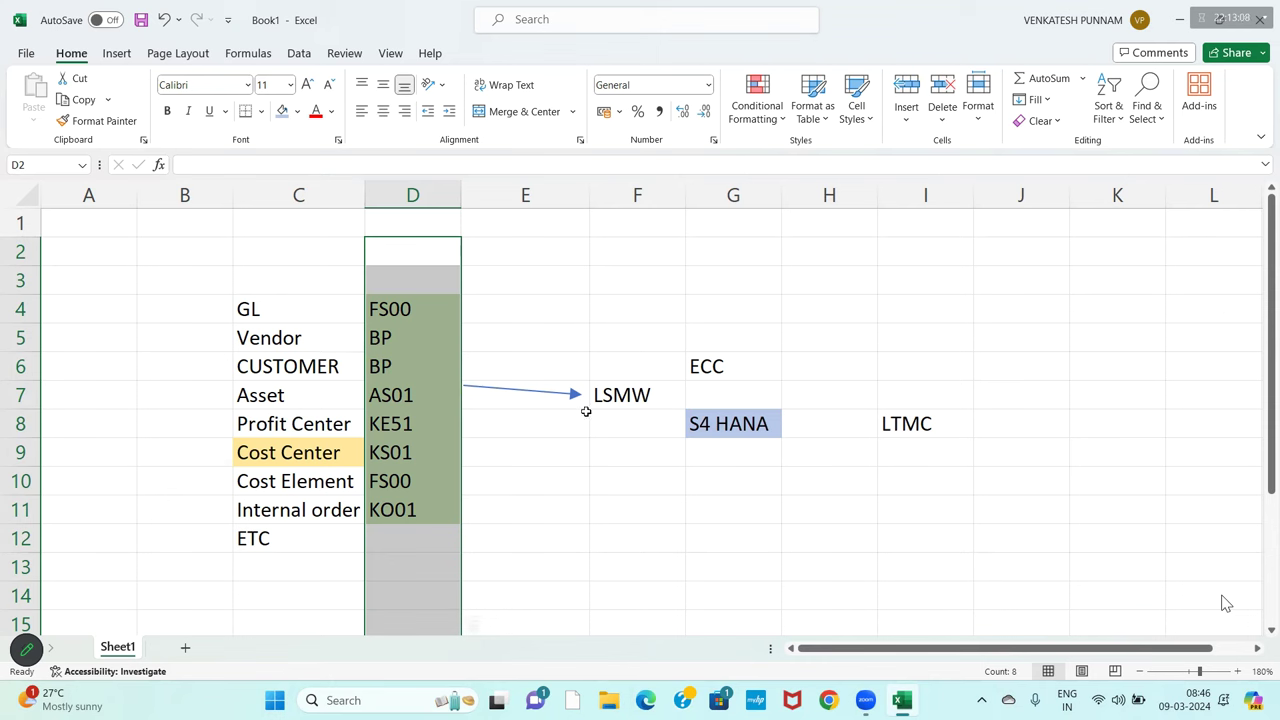
left_click(622, 403)
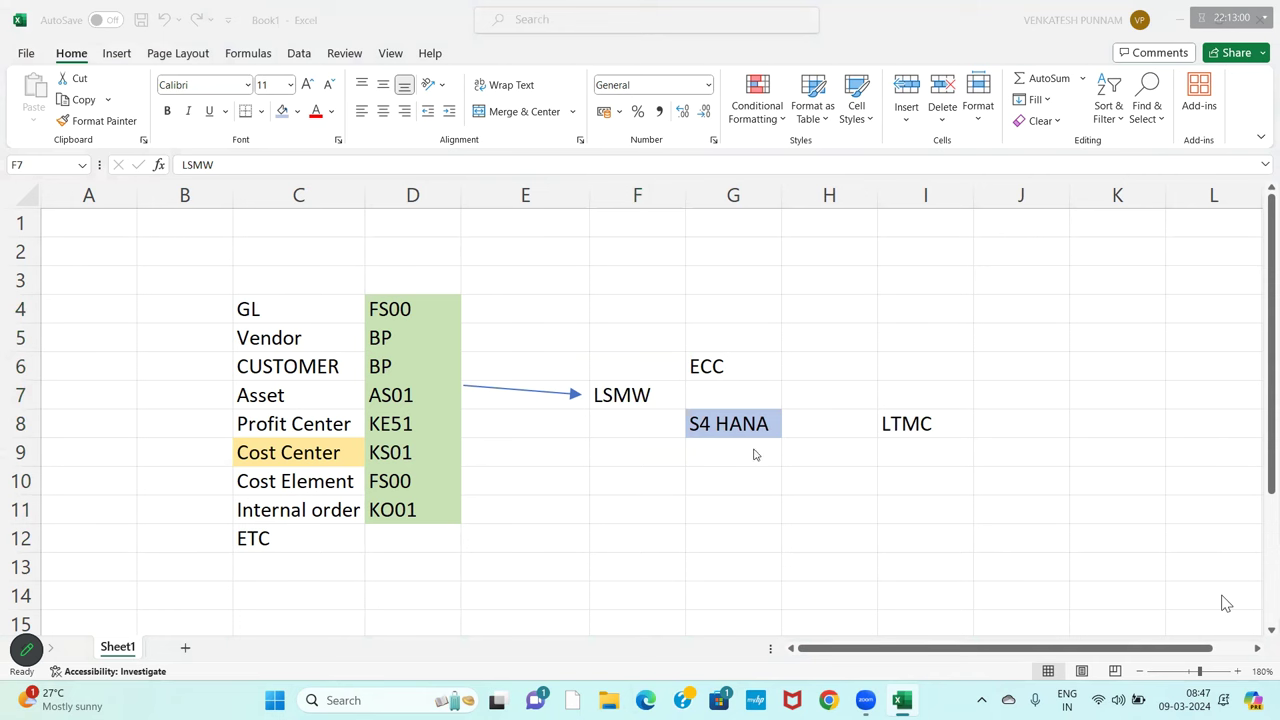
left_click(911, 453)
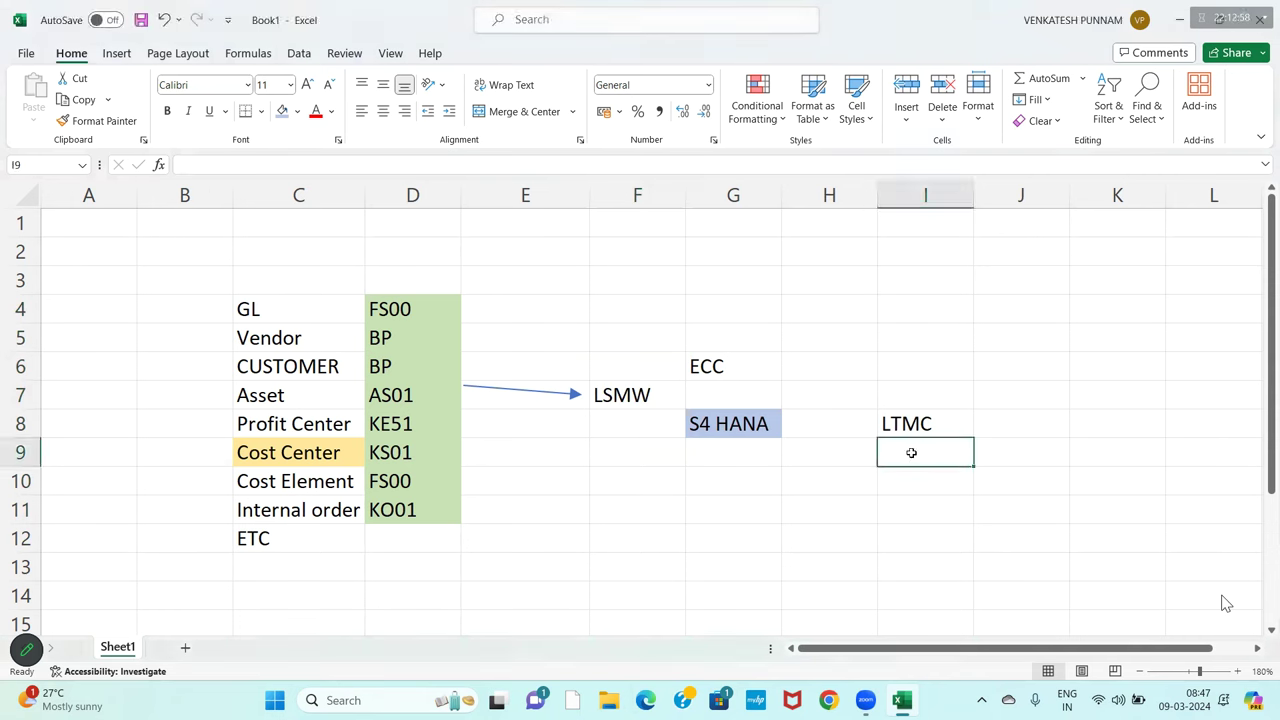
left_click(1072, 457)
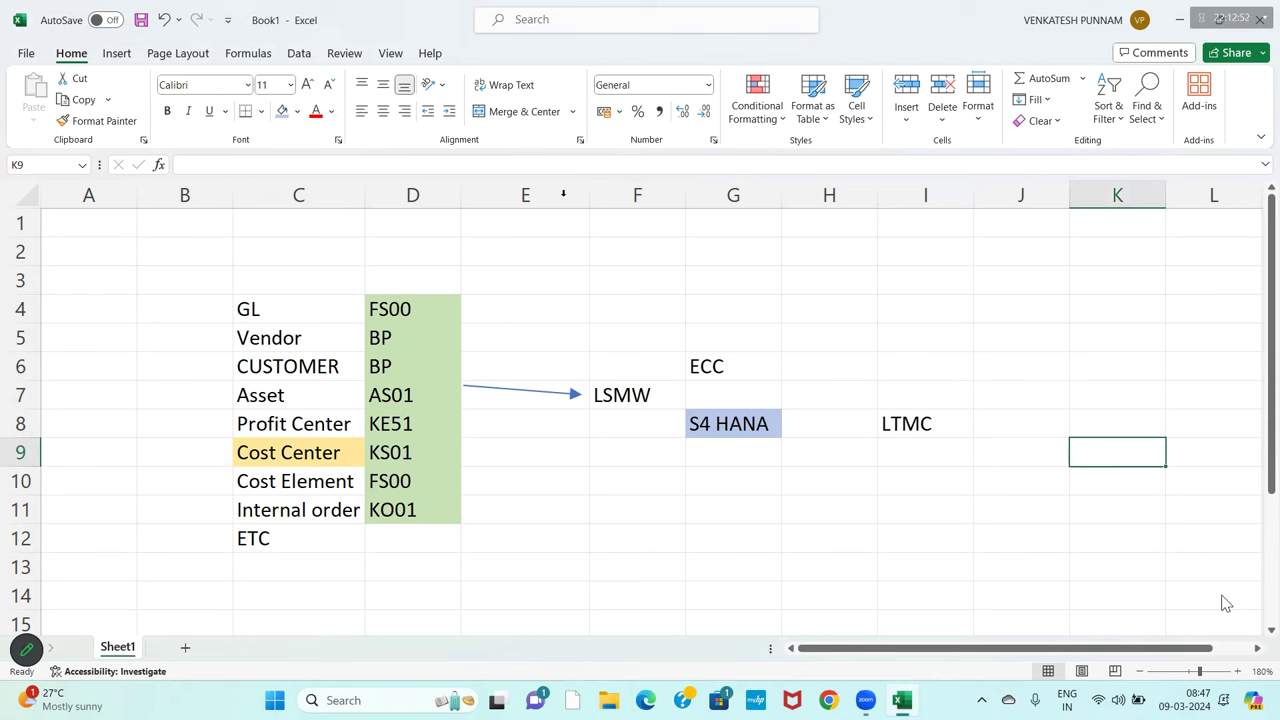
left_click(490, 82)
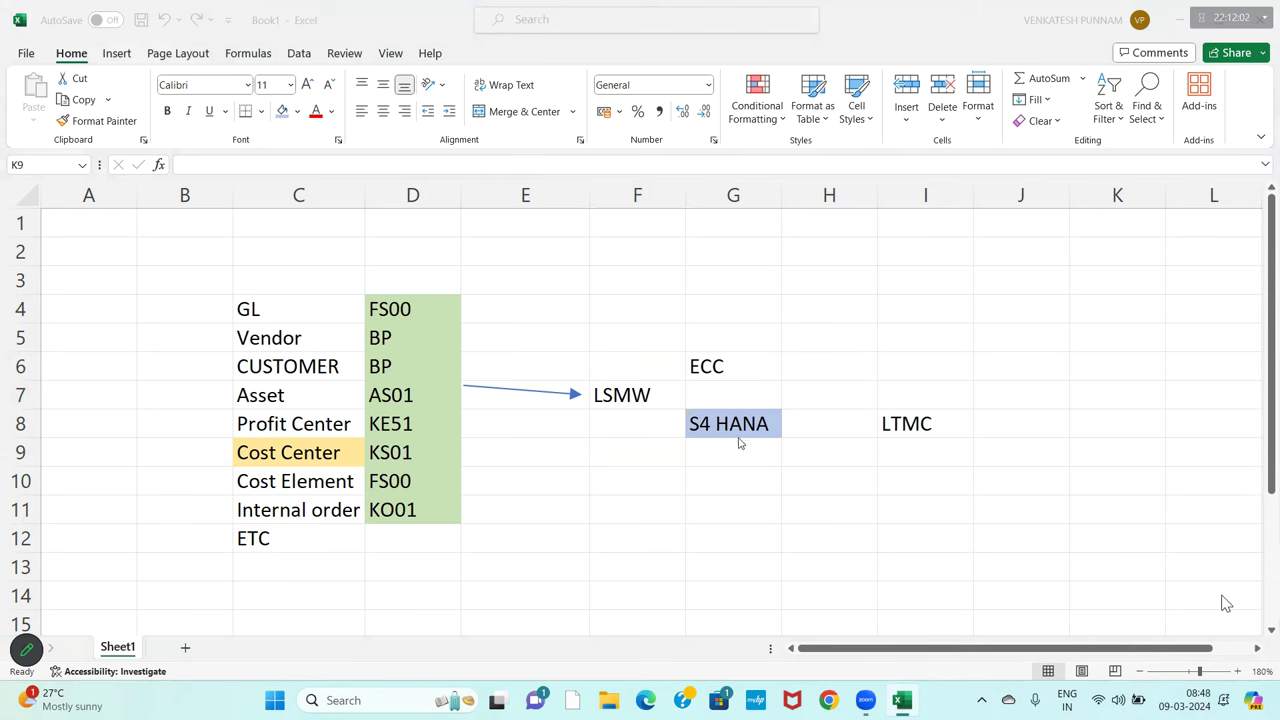
Enter SAP in G14, below the S4 HANA entry
left_click(652, 397)
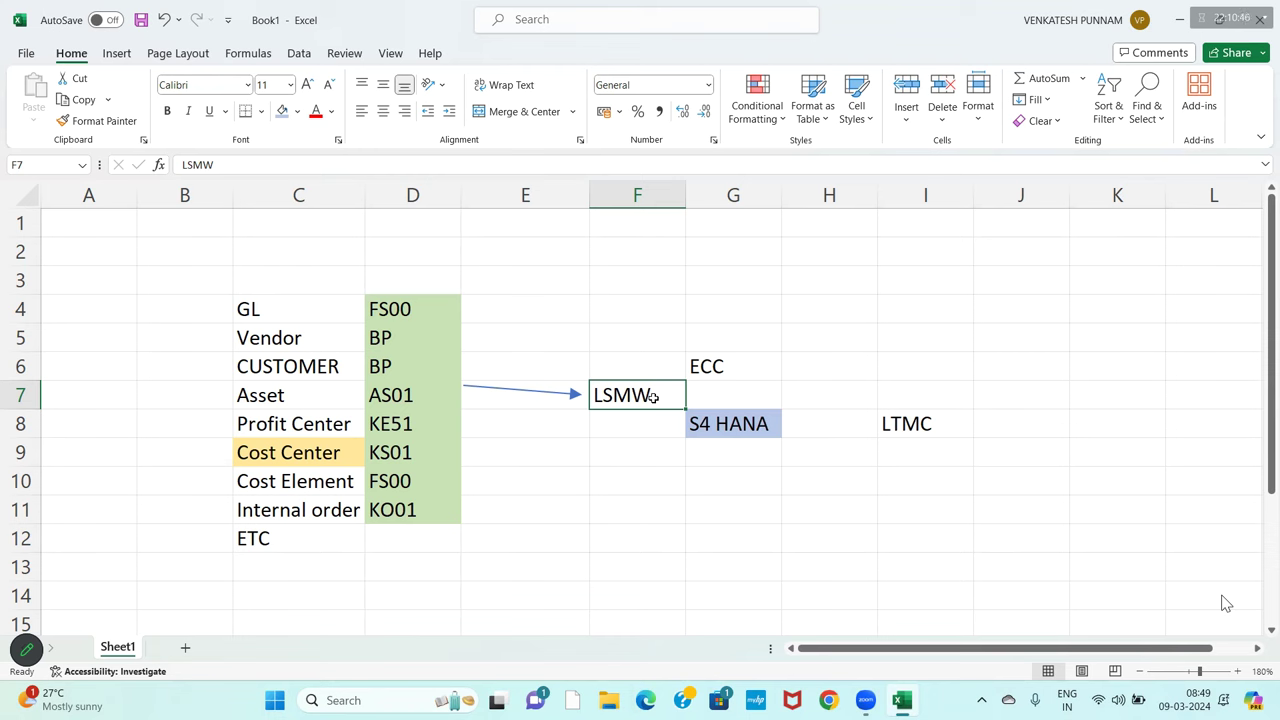
scroll(648, 440, "down", 1)
scroll(620, 490, "up", 1)
left_click(578, 548)
left_click(708, 585)
type("SAP")
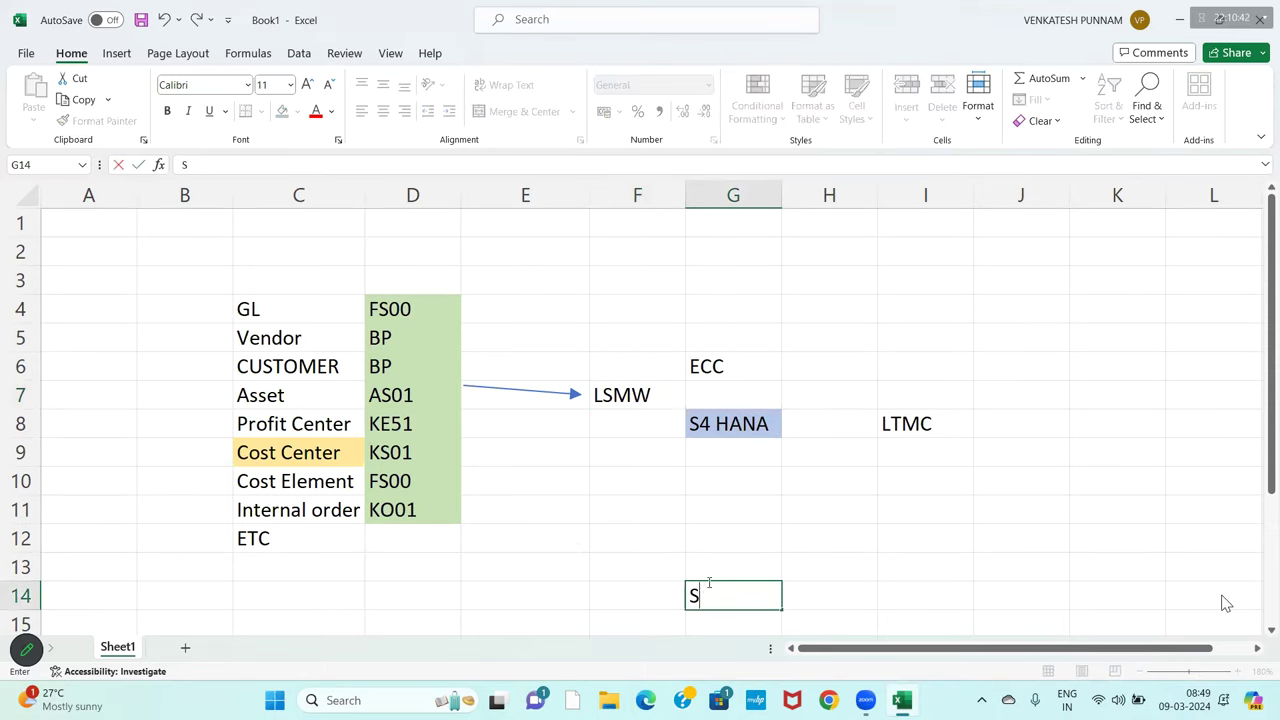
key("Return")
Enter TALLY in D14, in the same row as SAP
key("Up")
key("Left")
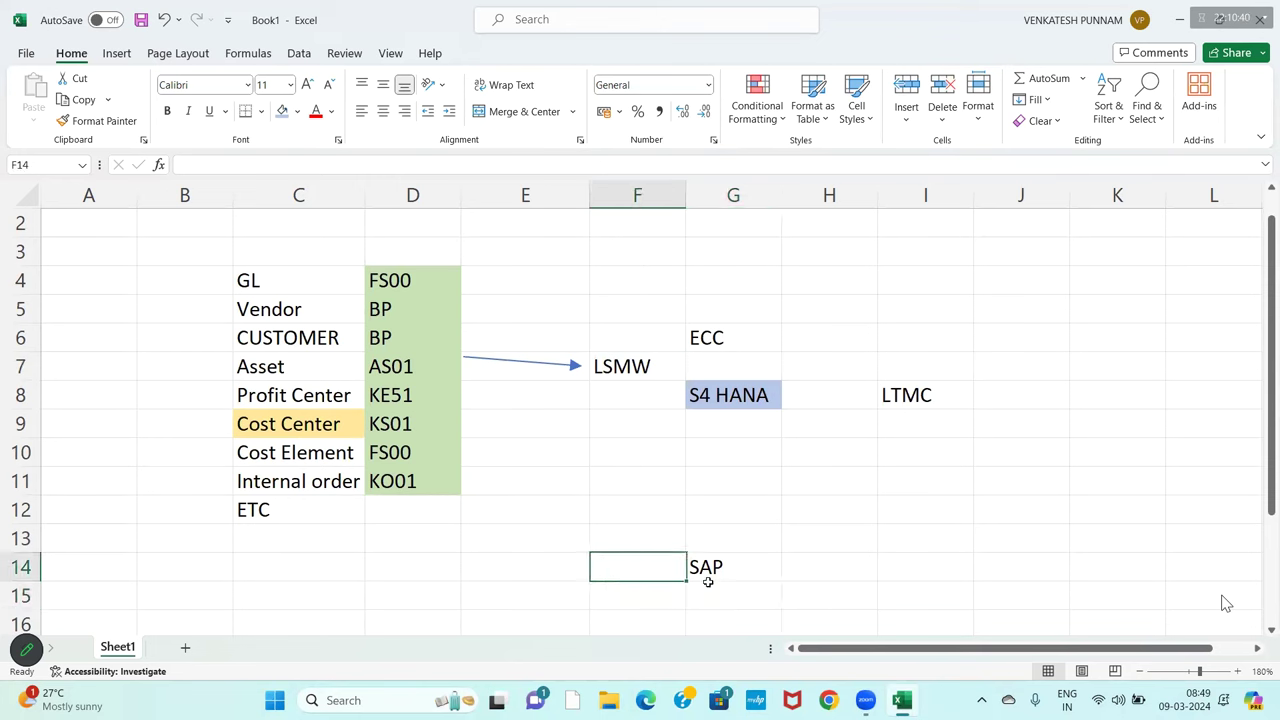
key("Left")
key("Left")
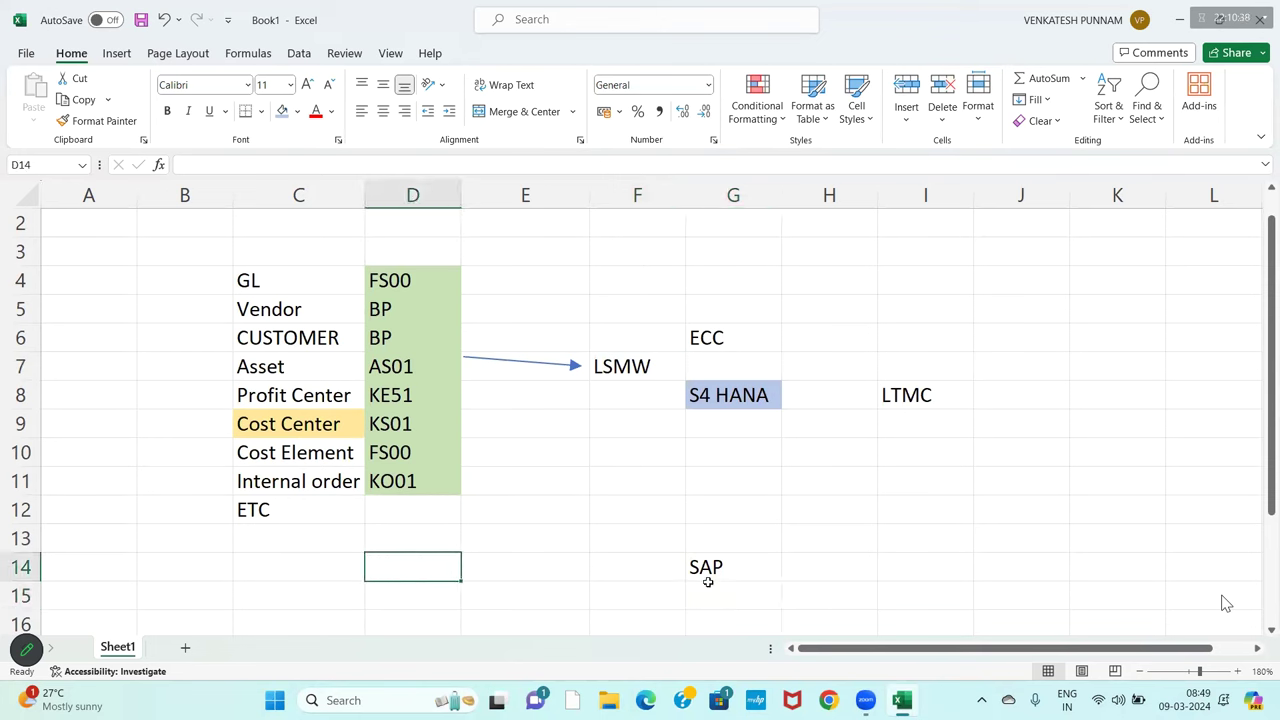
type("TALLY")
key("Return")
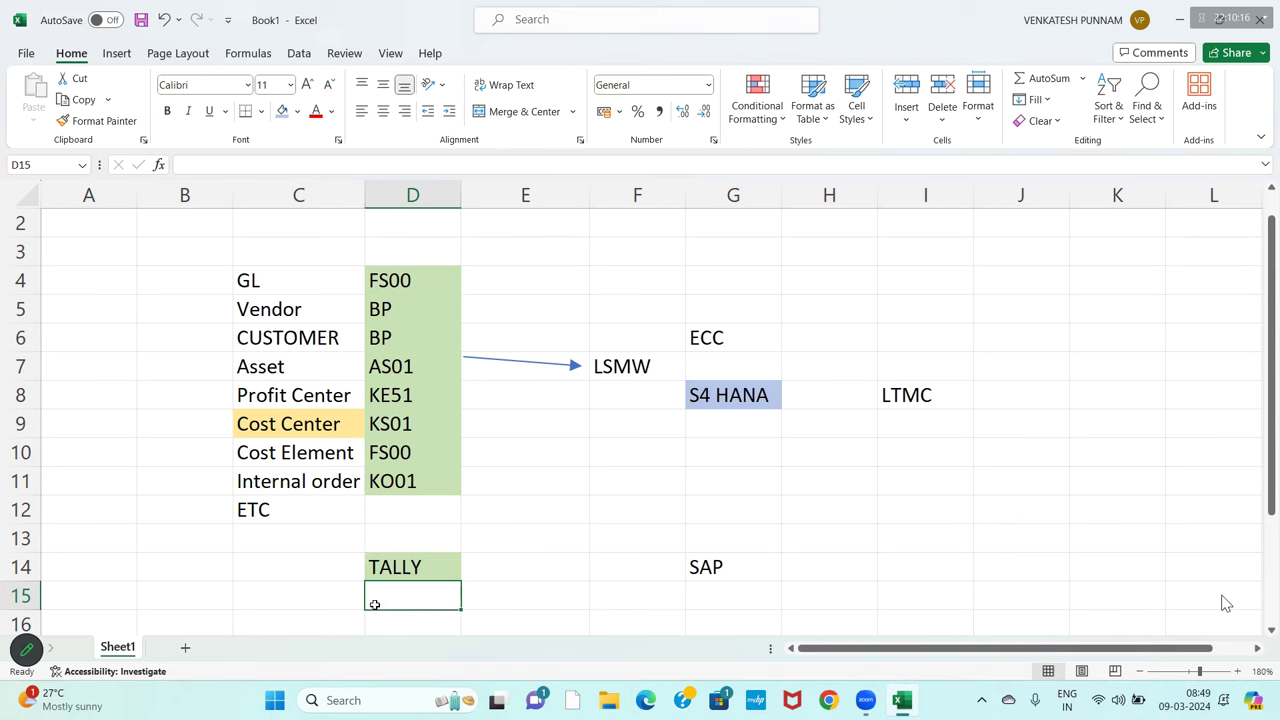
Enter BM Group of company in E12, above and between the TALLY and SAP entries
left_click(437, 624)
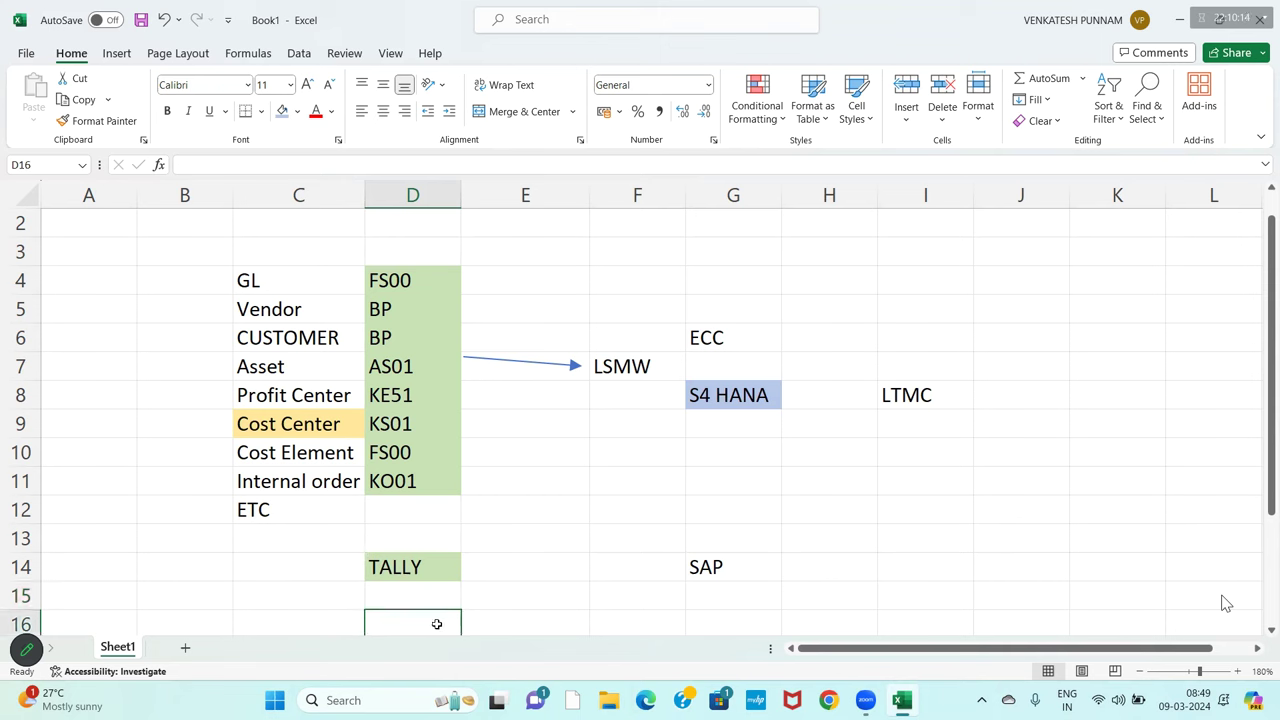
left_click(545, 517)
type("B")
key("BackSpace")
type("M")
key("BackSpace")
type("BM Group")
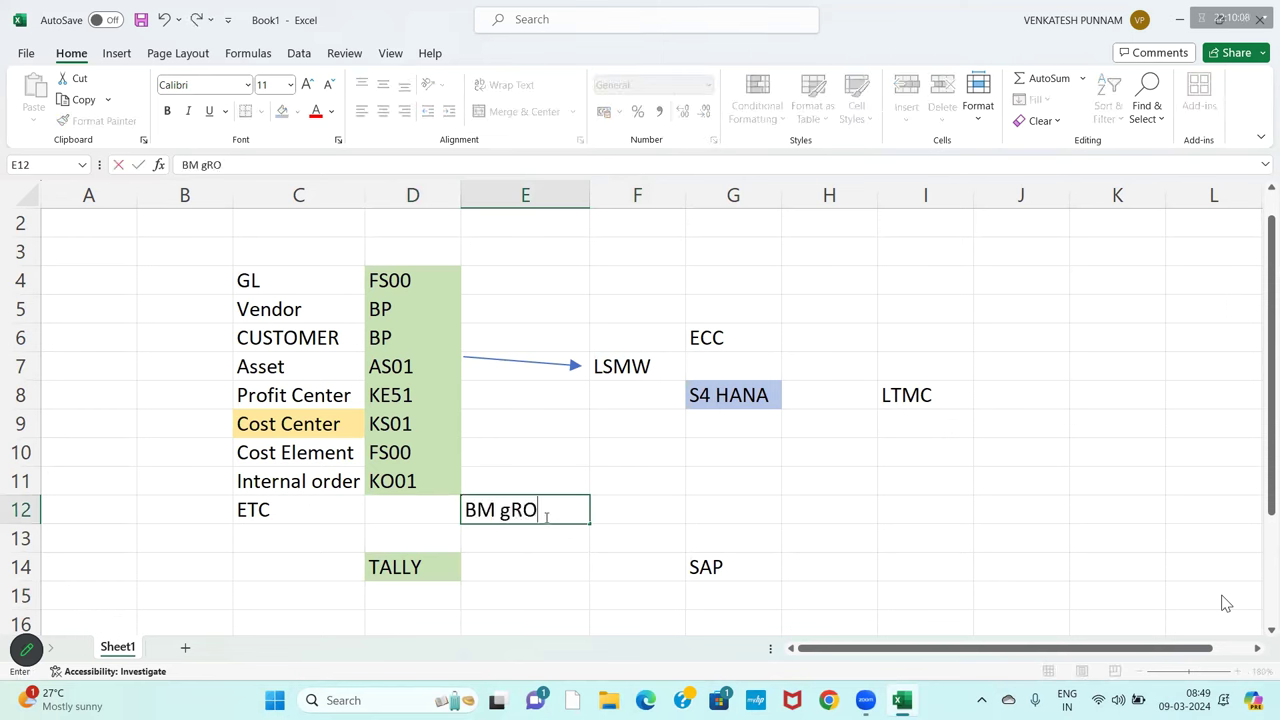
type(" of company")
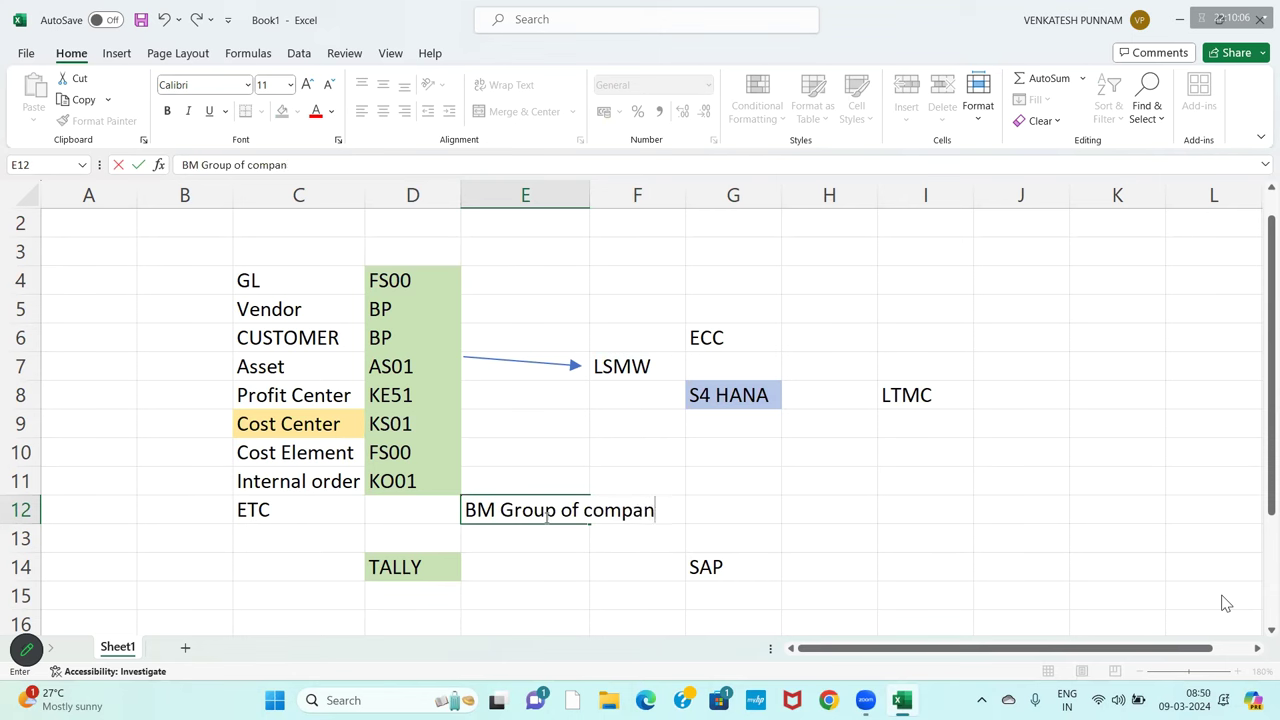
key("Return")
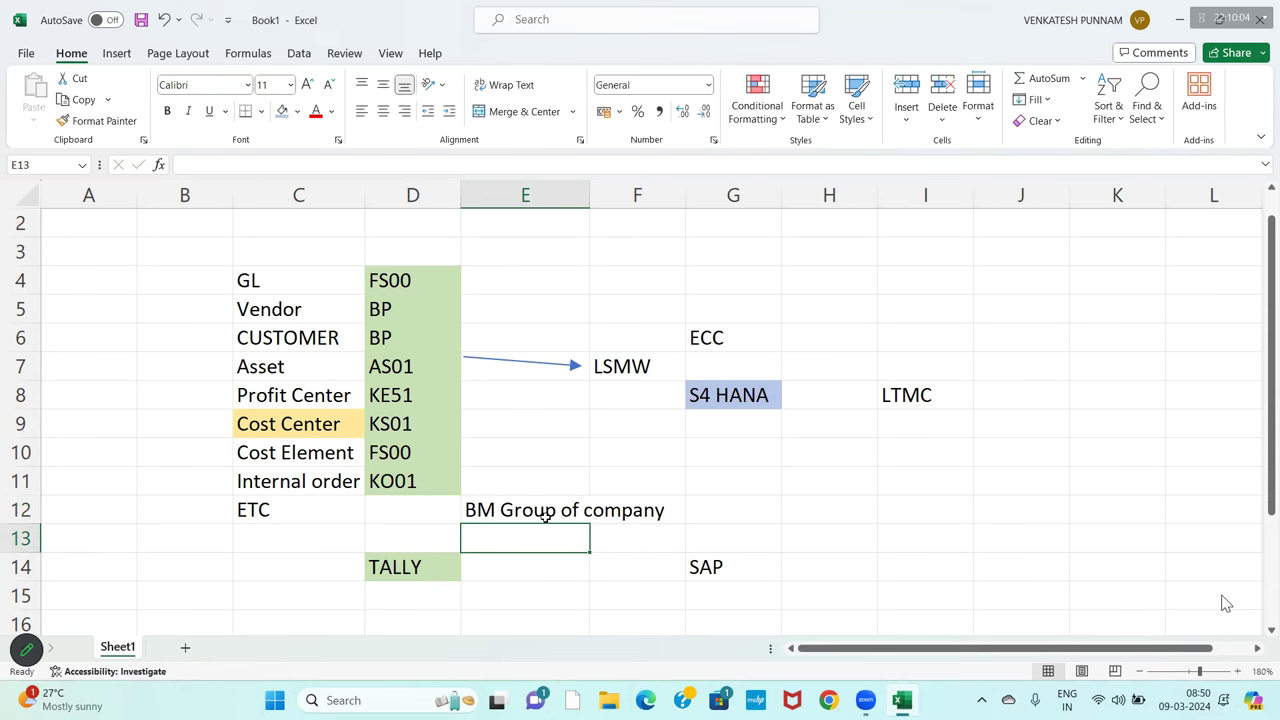
Draw a short straight arrow from the BM Group of company text in E12 down to the TALLY cell D14
left_click(425, 556)
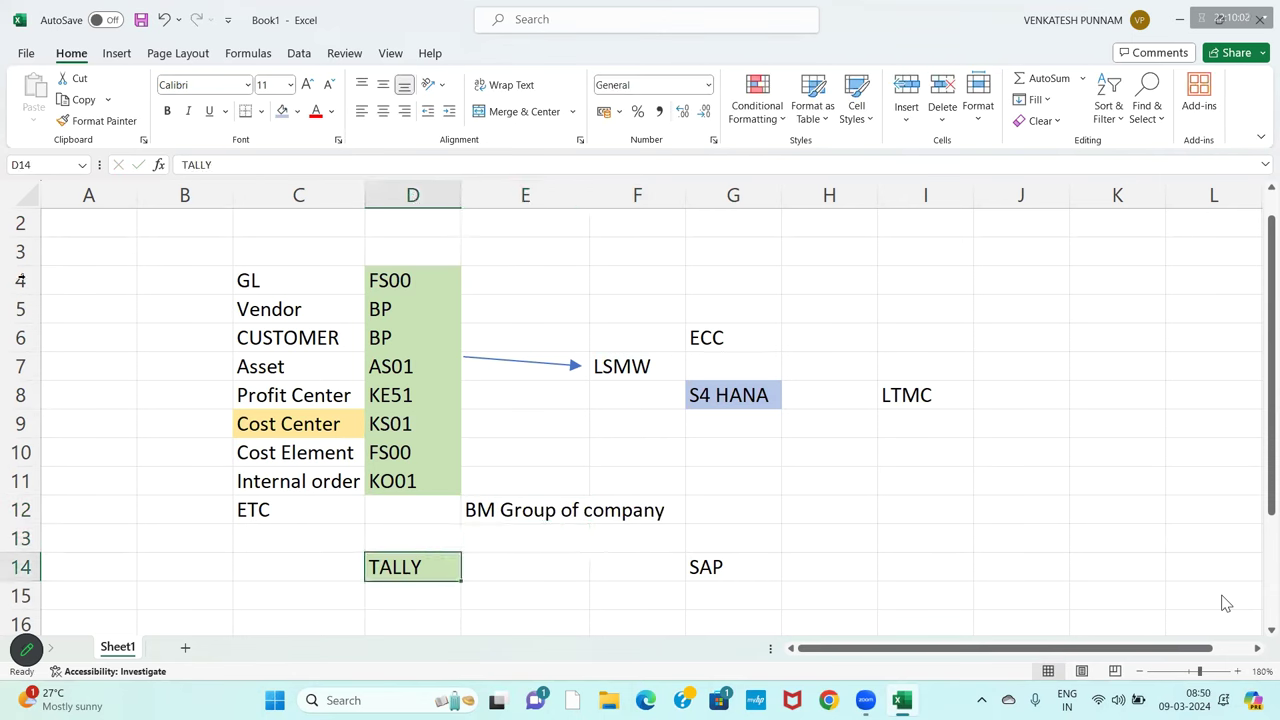
left_click(116, 53)
left_click(258, 78)
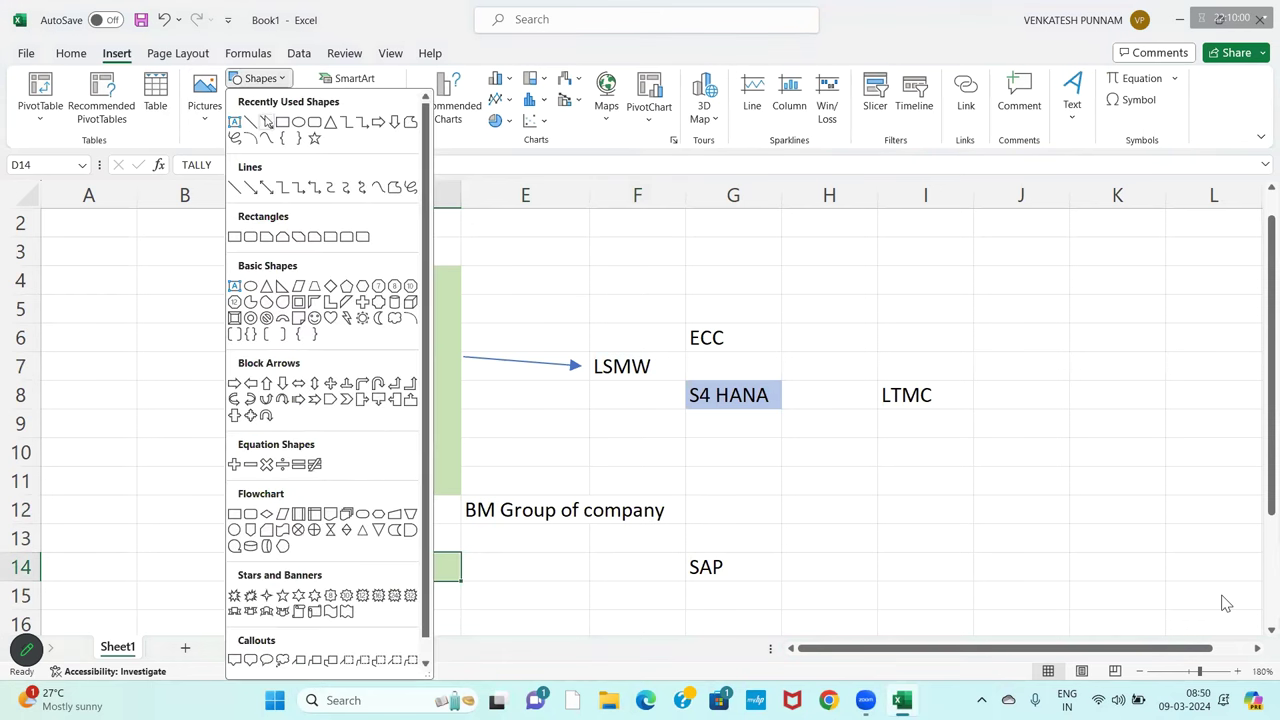
left_click(266, 121)
left_click_drag(496, 516, 452, 550)
left_click(706, 568)
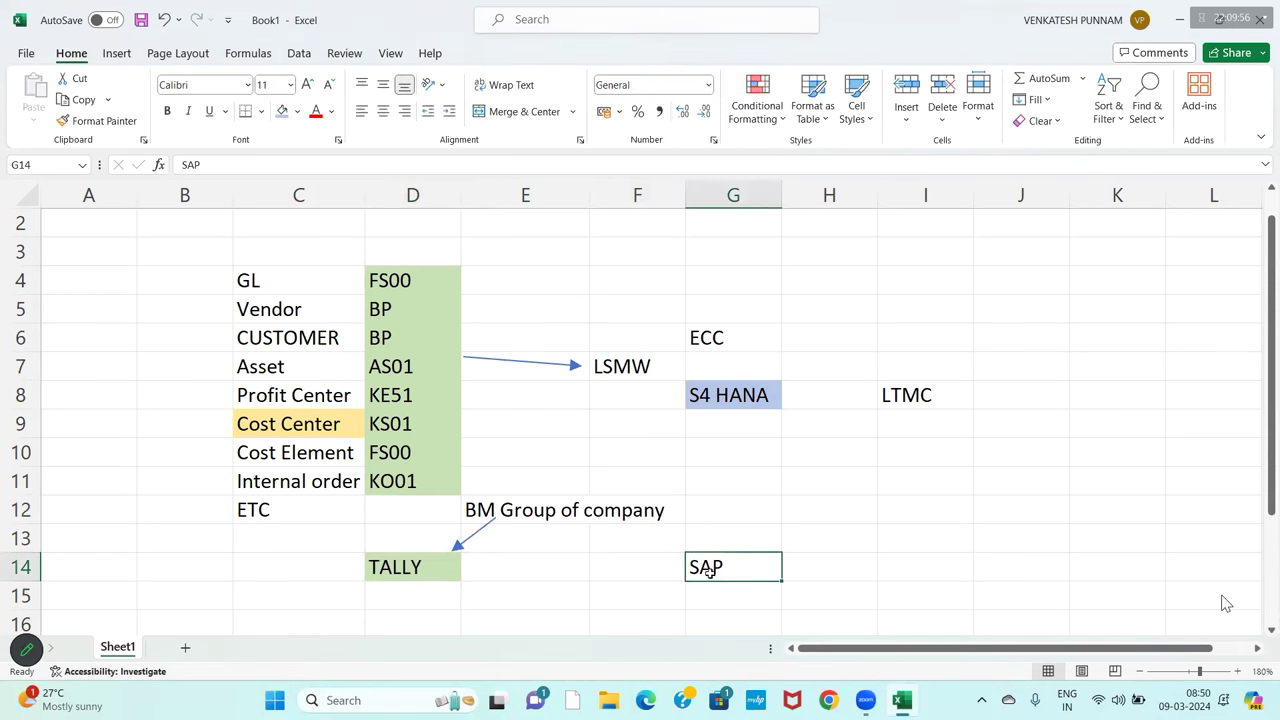
Enter 500 Cost Center in E15, between and just below the TALLY and SAP entries
left_click(419, 579)
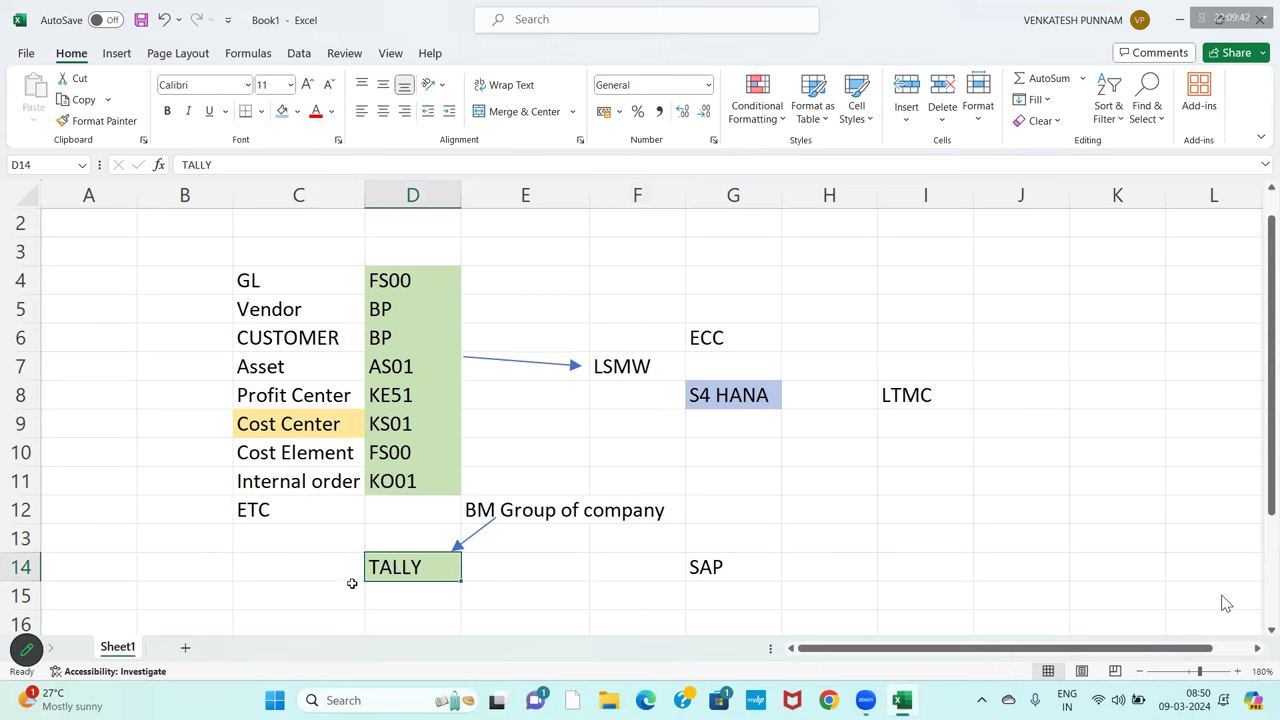
left_click(503, 603)
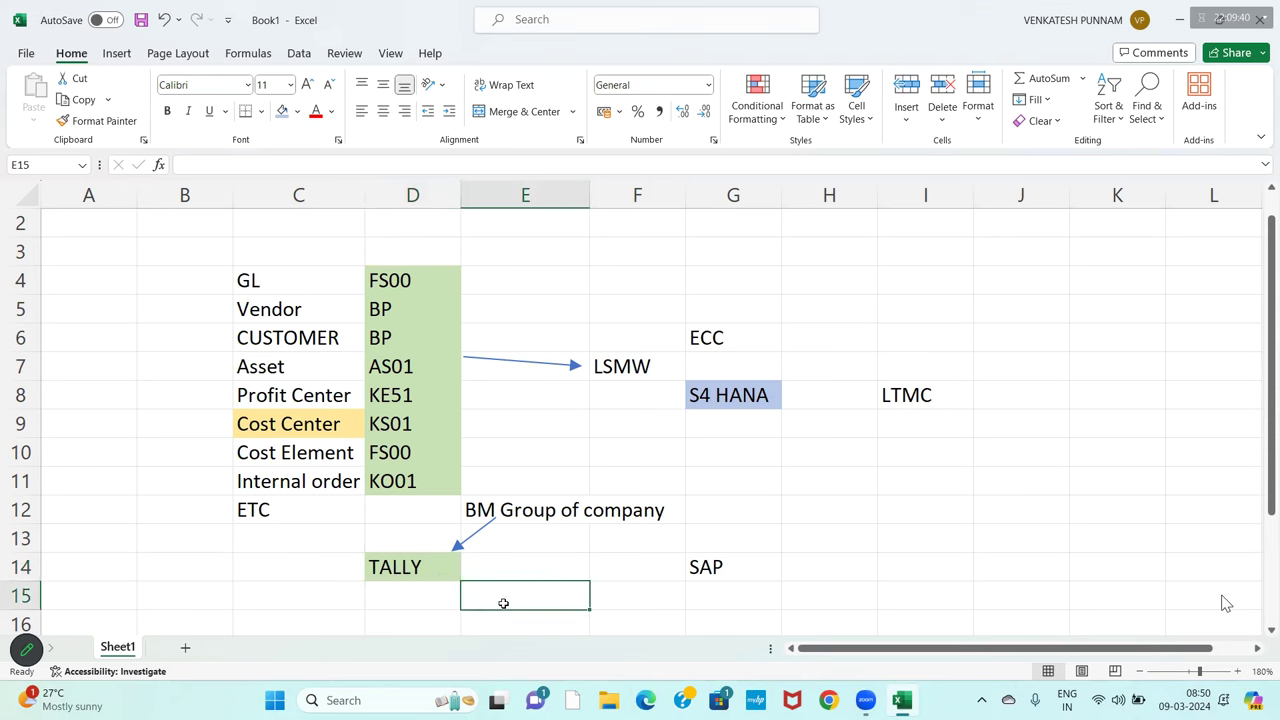
type("500 Cost ")
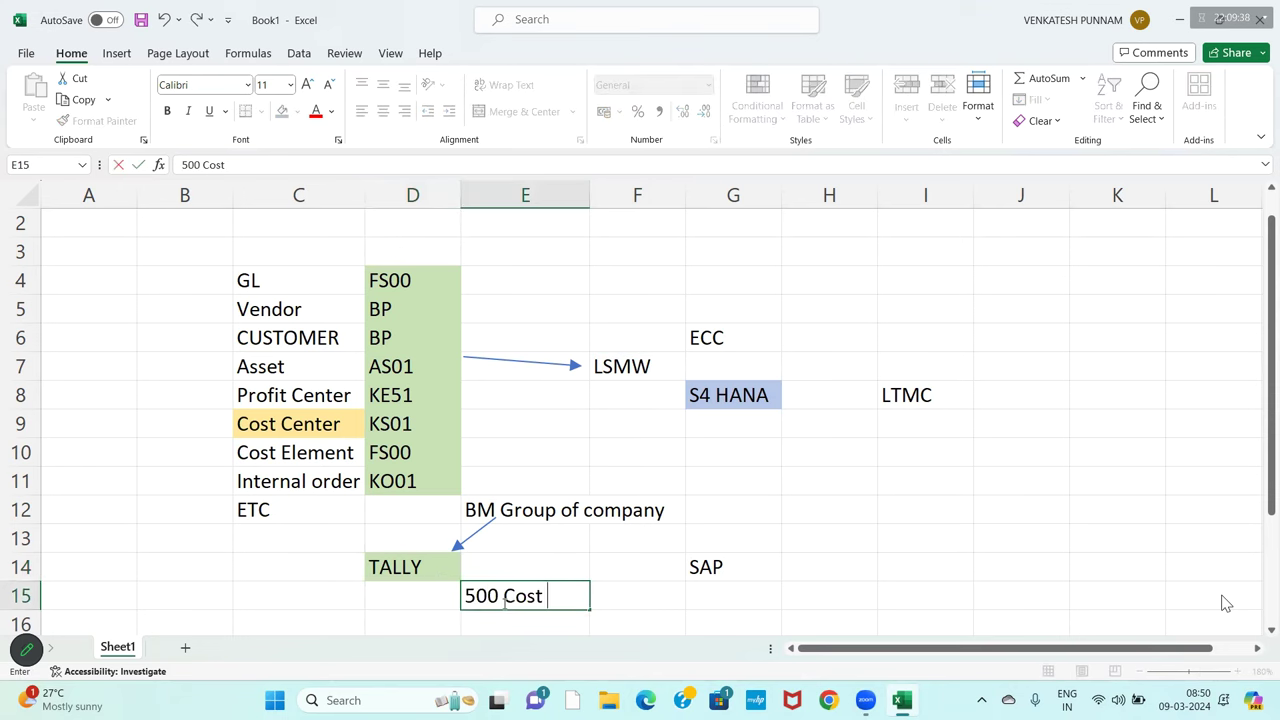
type("Center s")
key("BackSpace")
key("BackSpace")
key("Return")
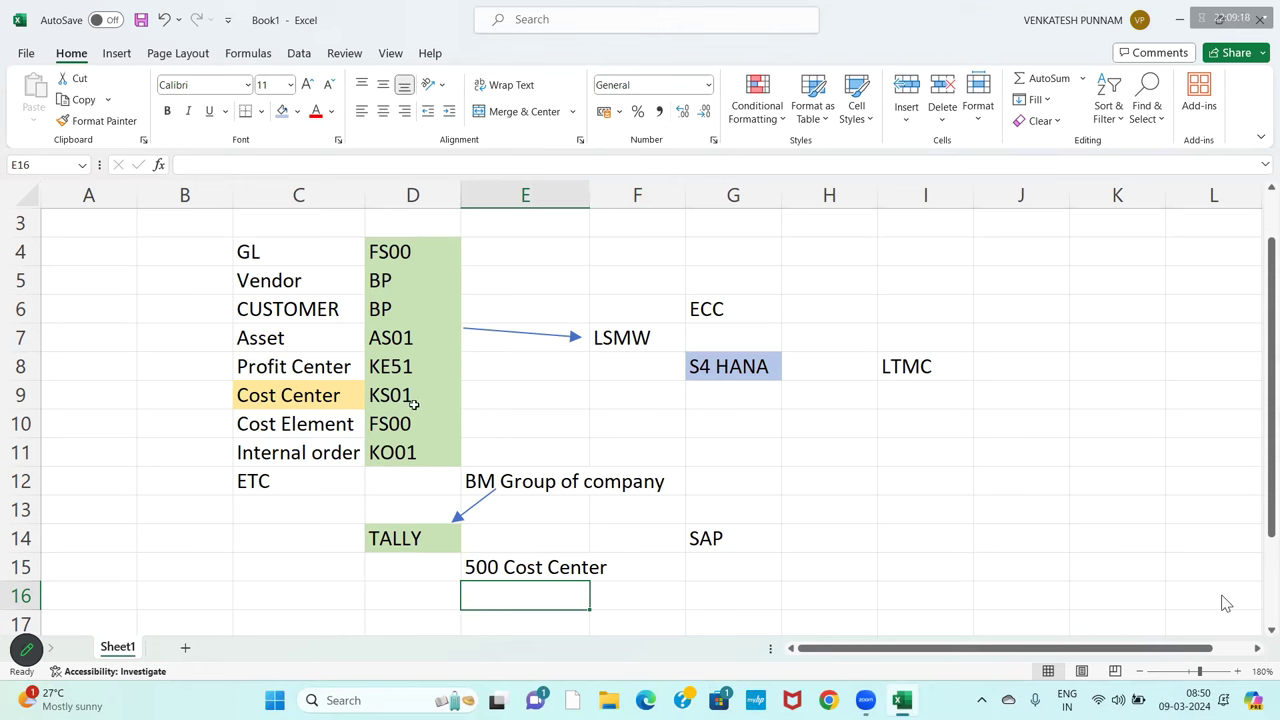
Draw a straight horizontal arrow across row 14 from the TALLY cell D14 to the SAP cell G14
left_click(691, 546)
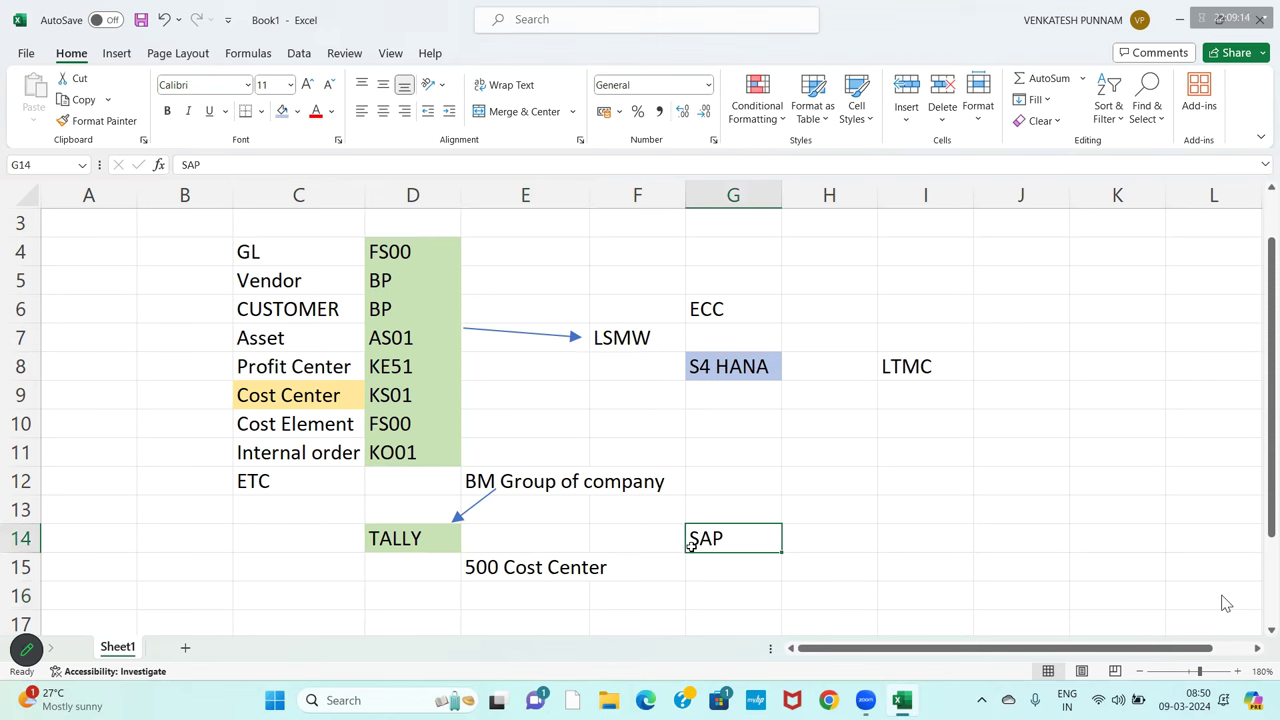
left_click(402, 562)
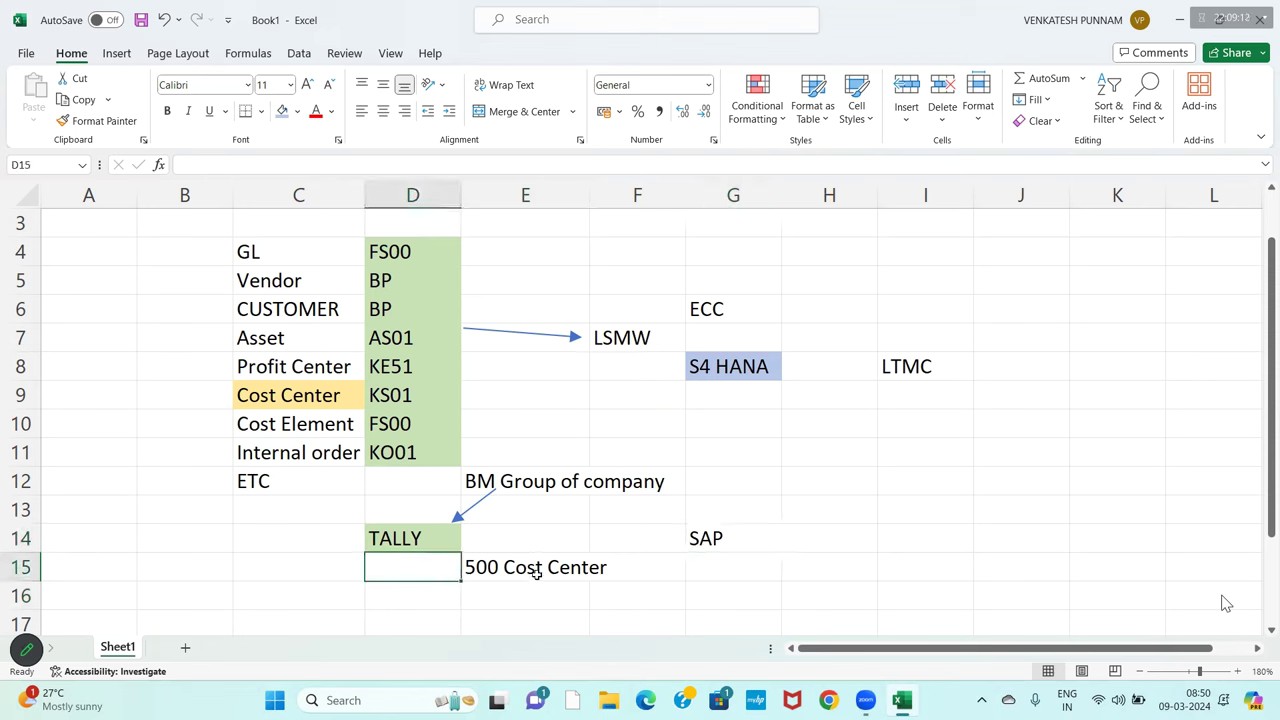
left_click(536, 573)
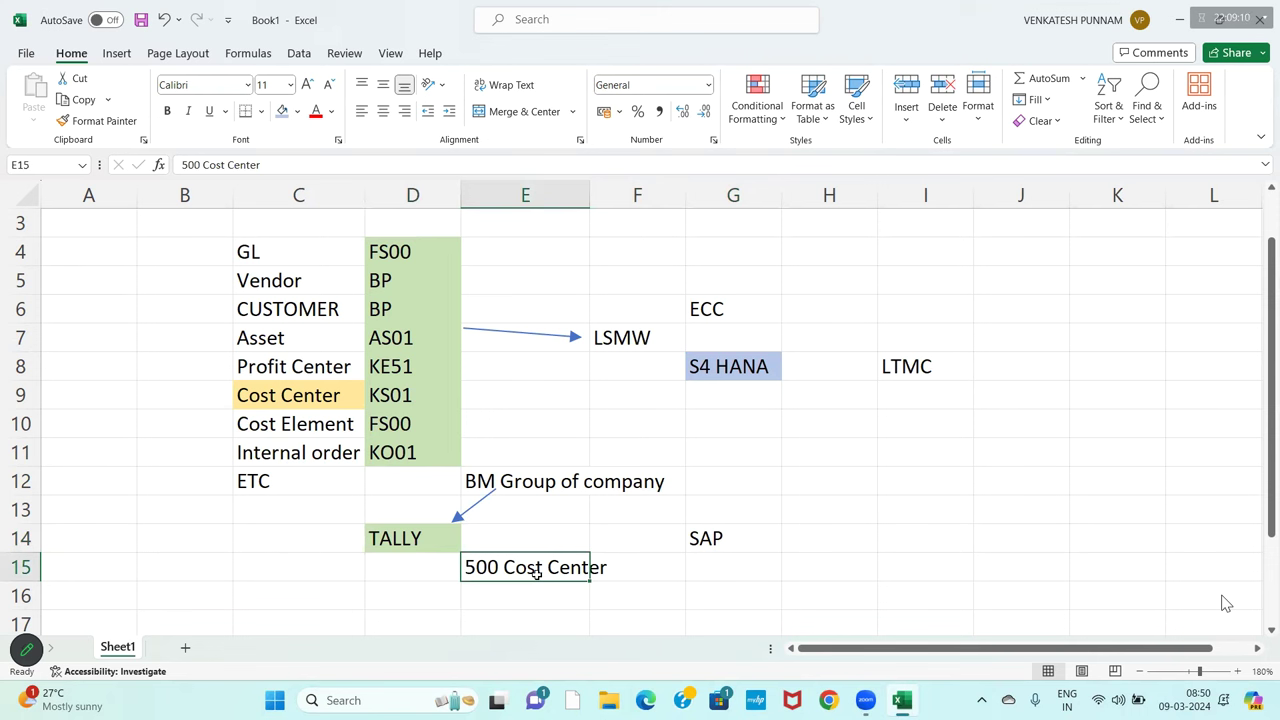
left_click(116, 58)
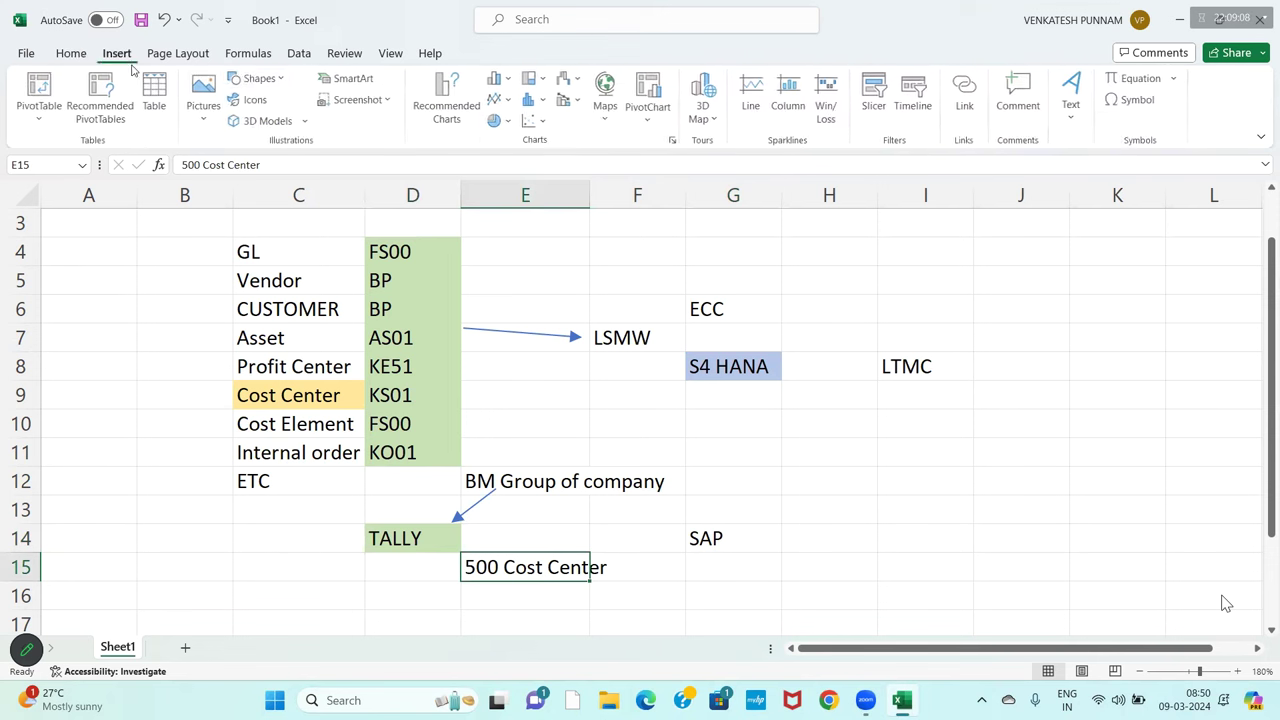
left_click(245, 78)
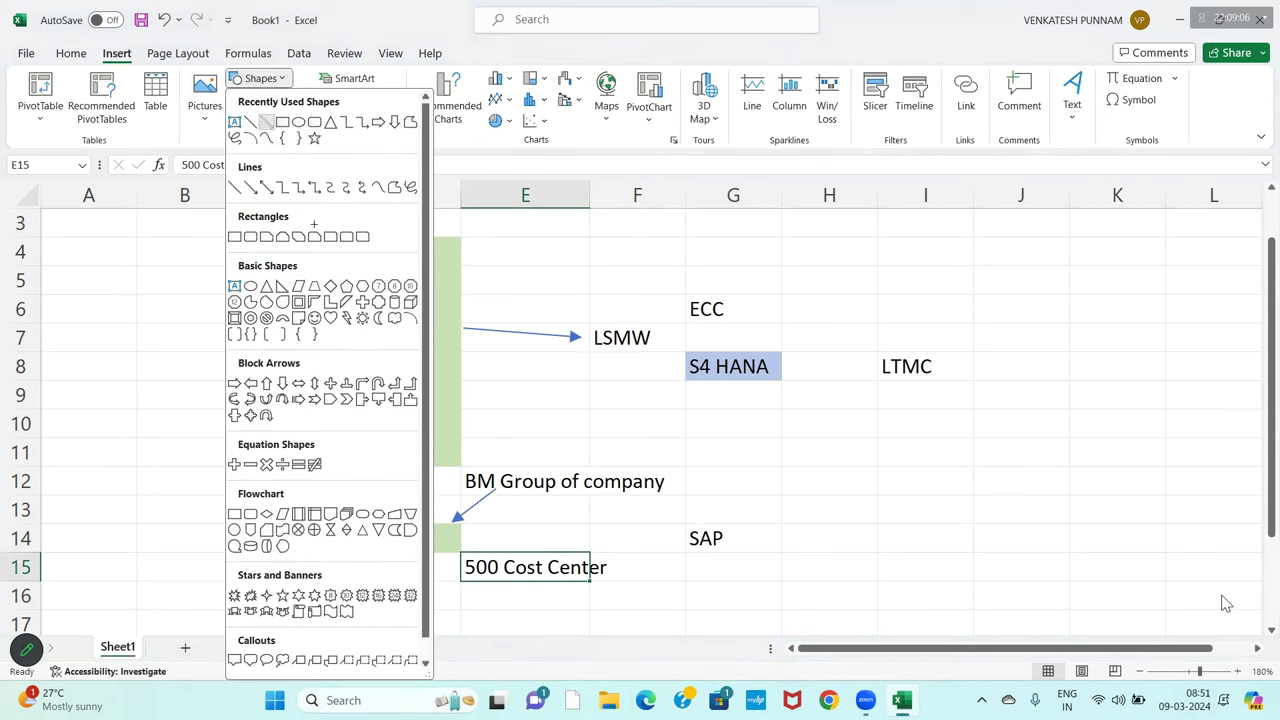
left_click(267, 122)
left_click_drag(463, 543, 677, 540)
left_click(430, 537)
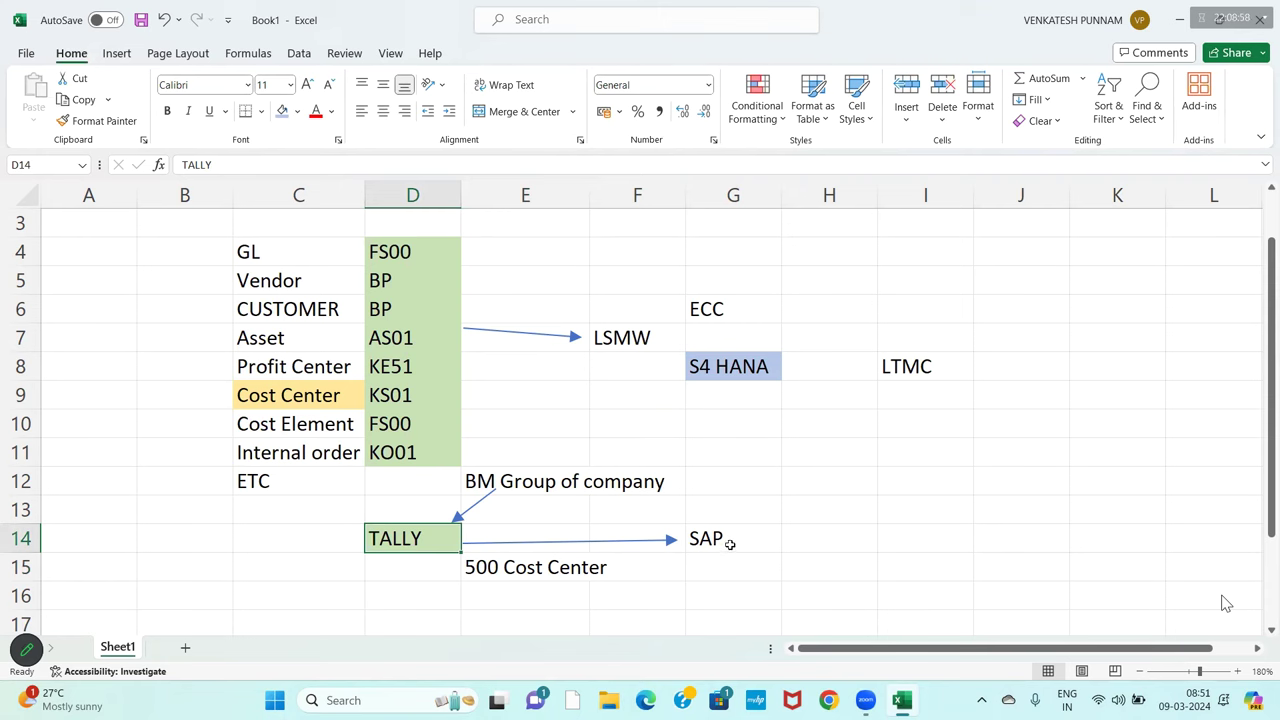
left_click(730, 543)
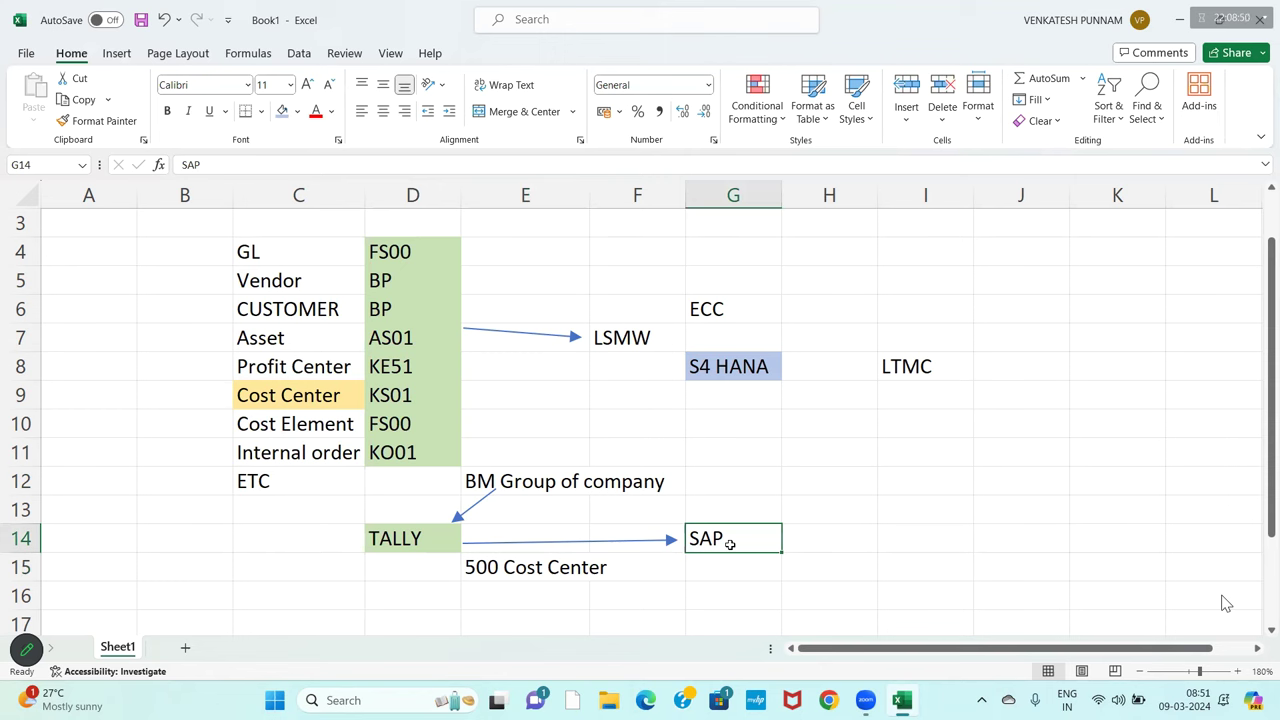
left_click(400, 541)
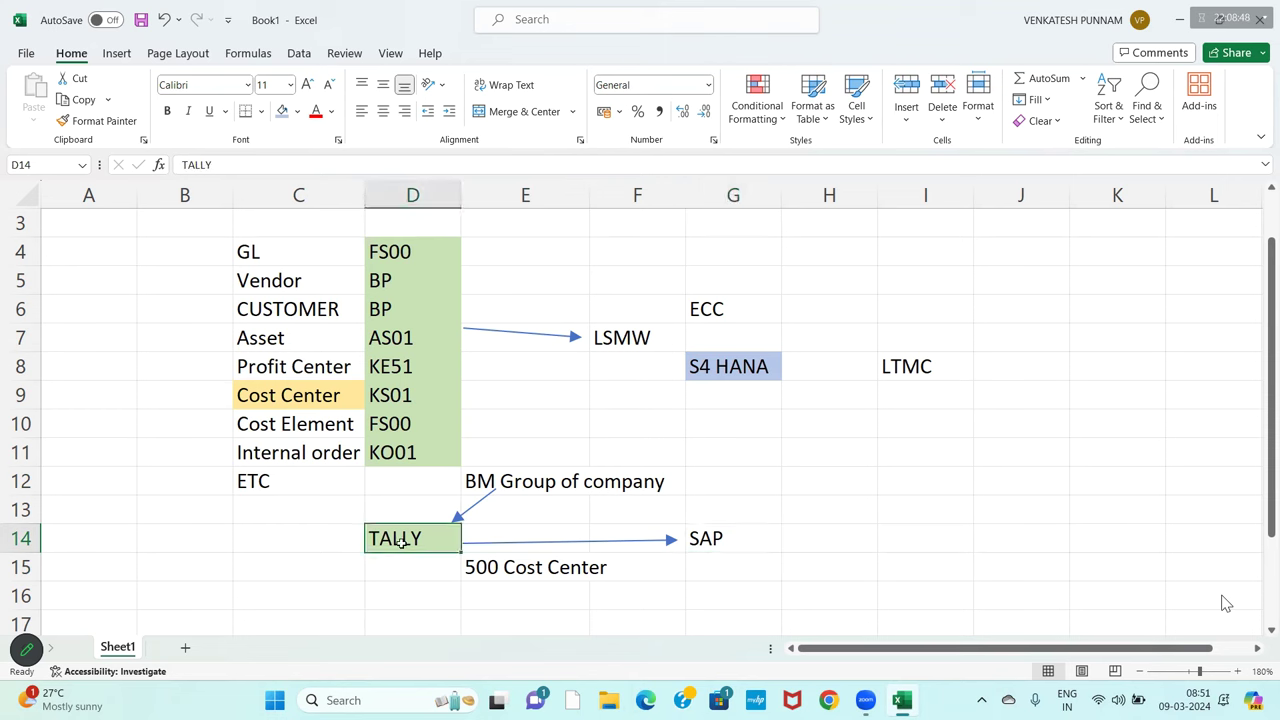
left_click(735, 544)
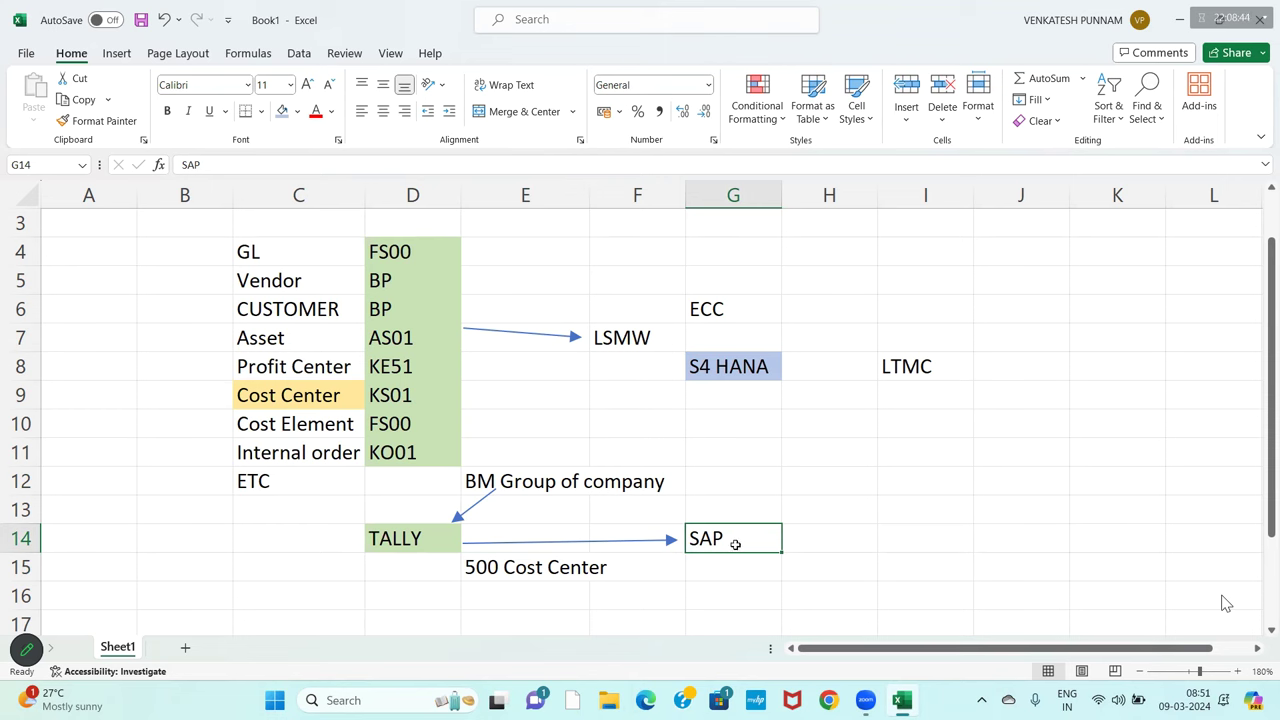
left_click(411, 552)
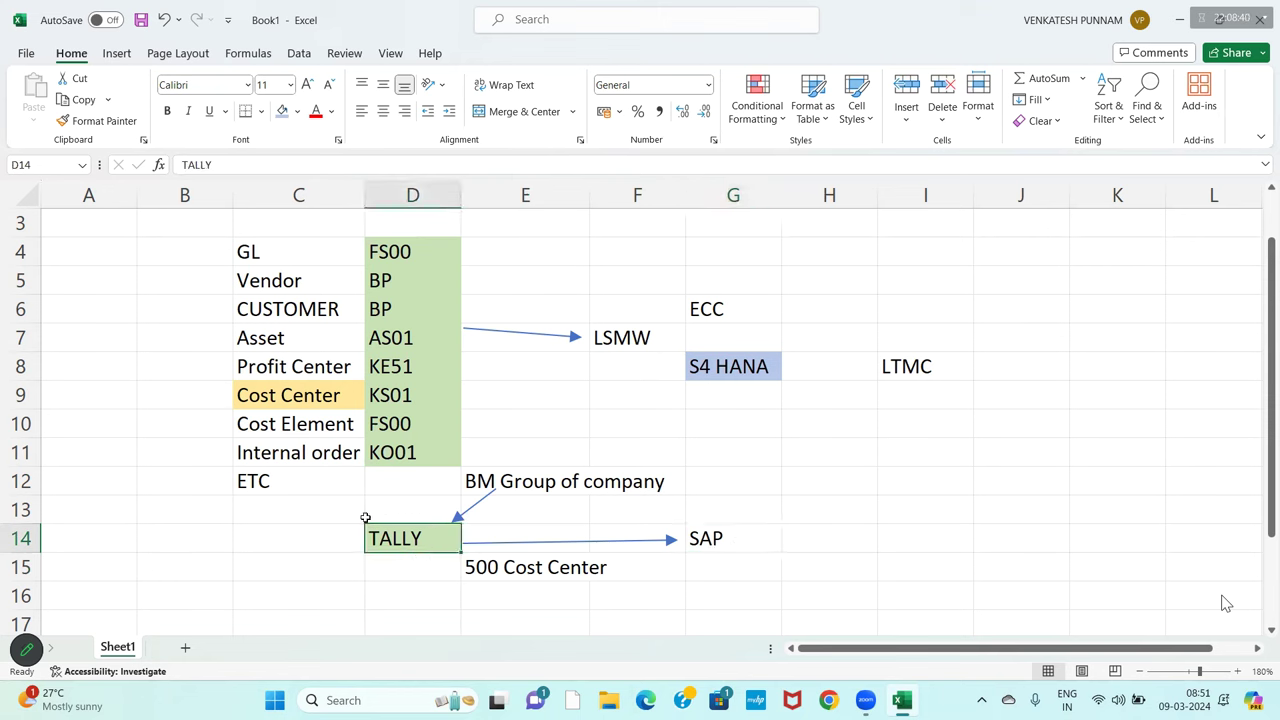
left_click(735, 547)
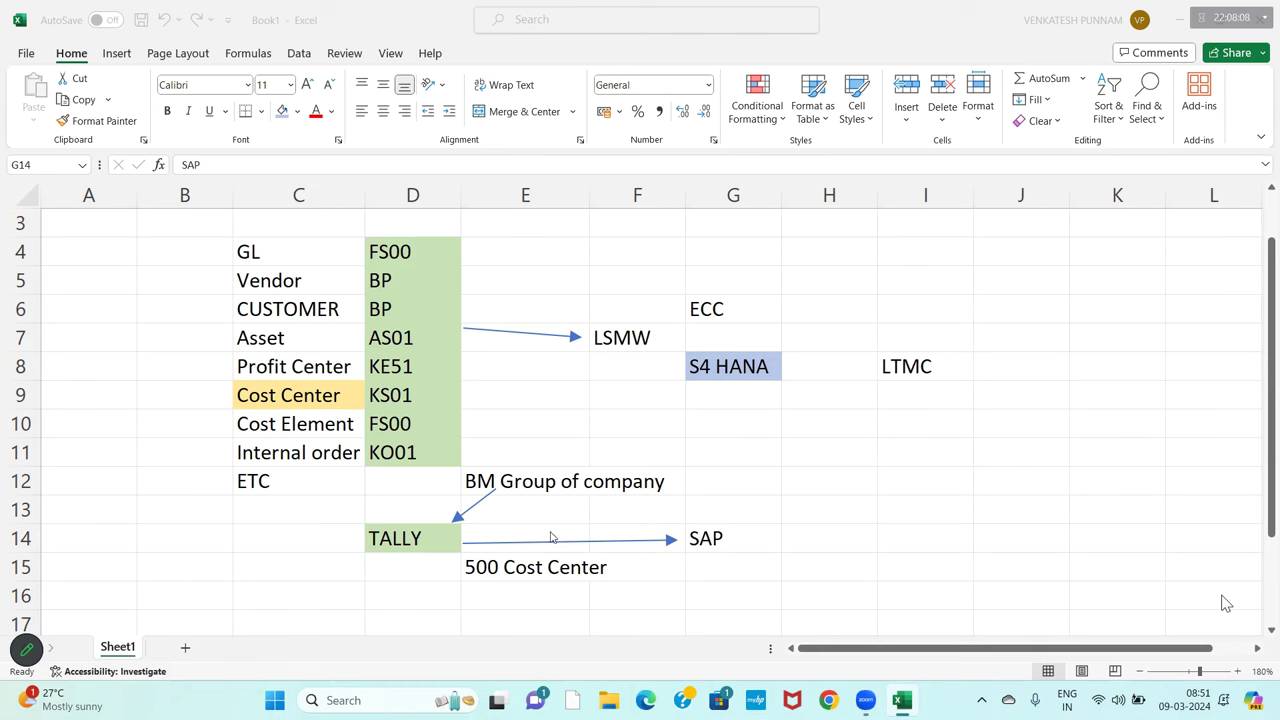
left_click(383, 540)
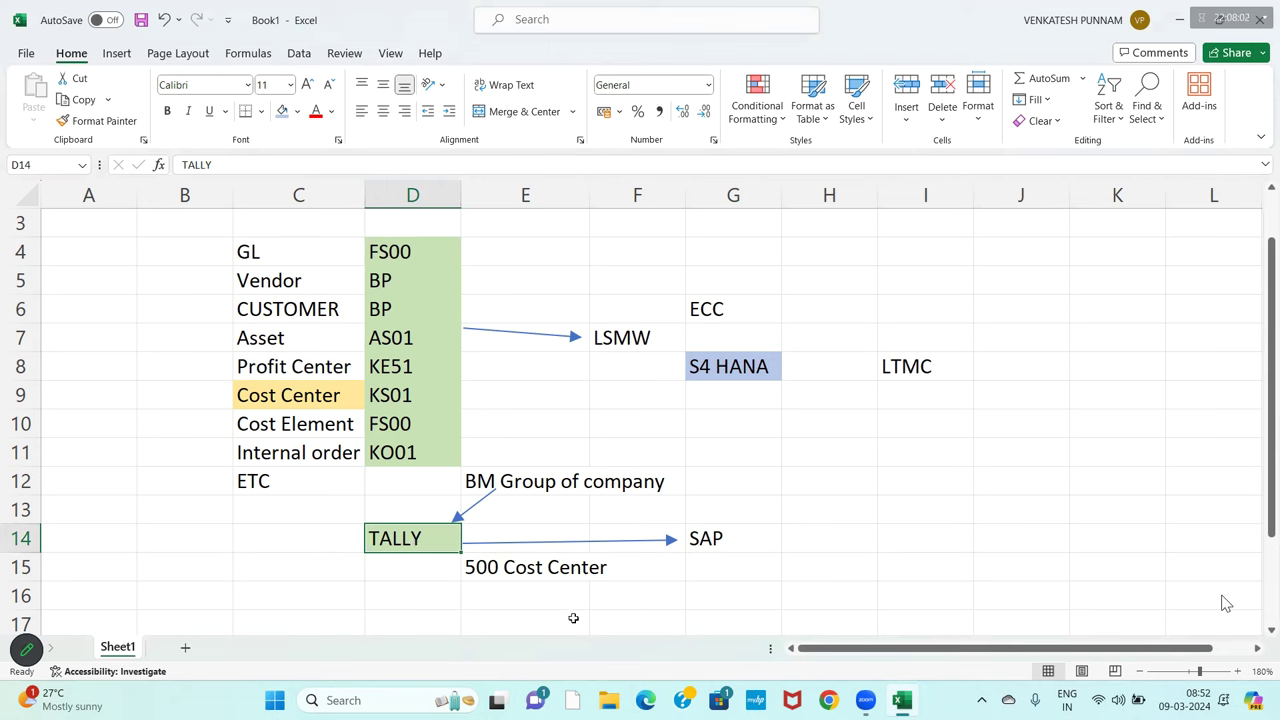
left_click(710, 538)
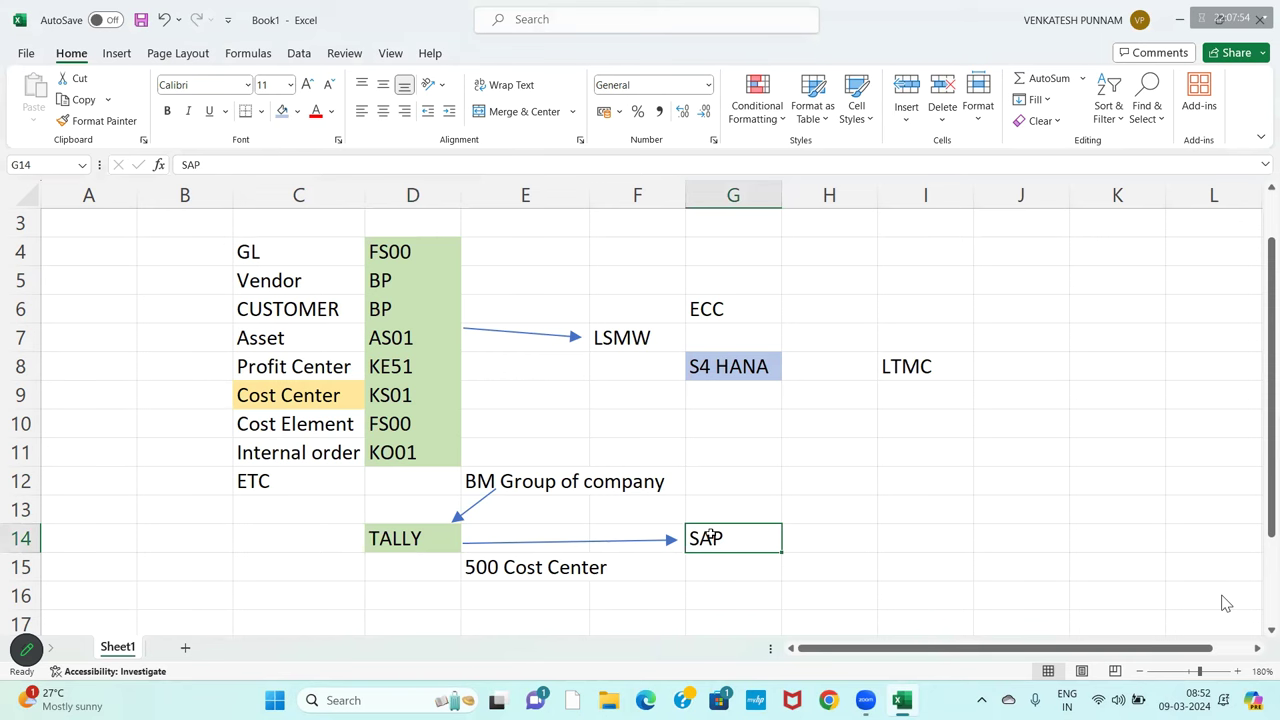
left_click(720, 570)
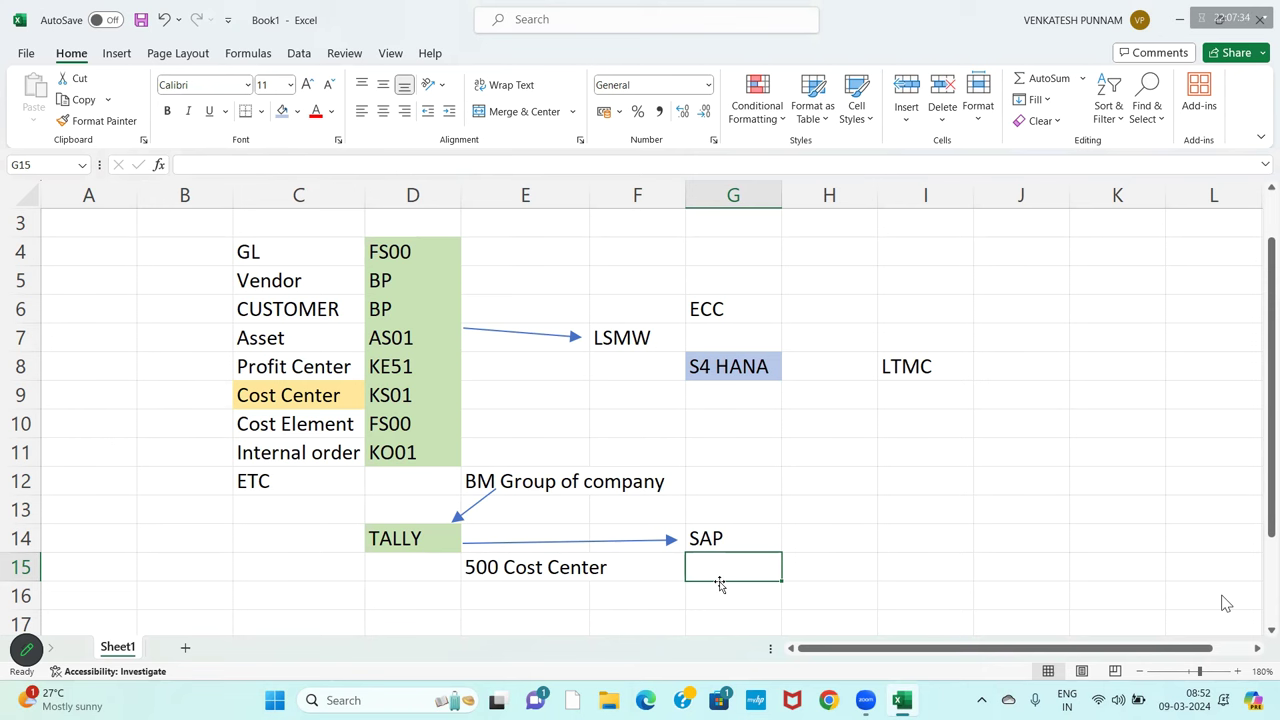
left_click_drag(421, 232, 429, 470)
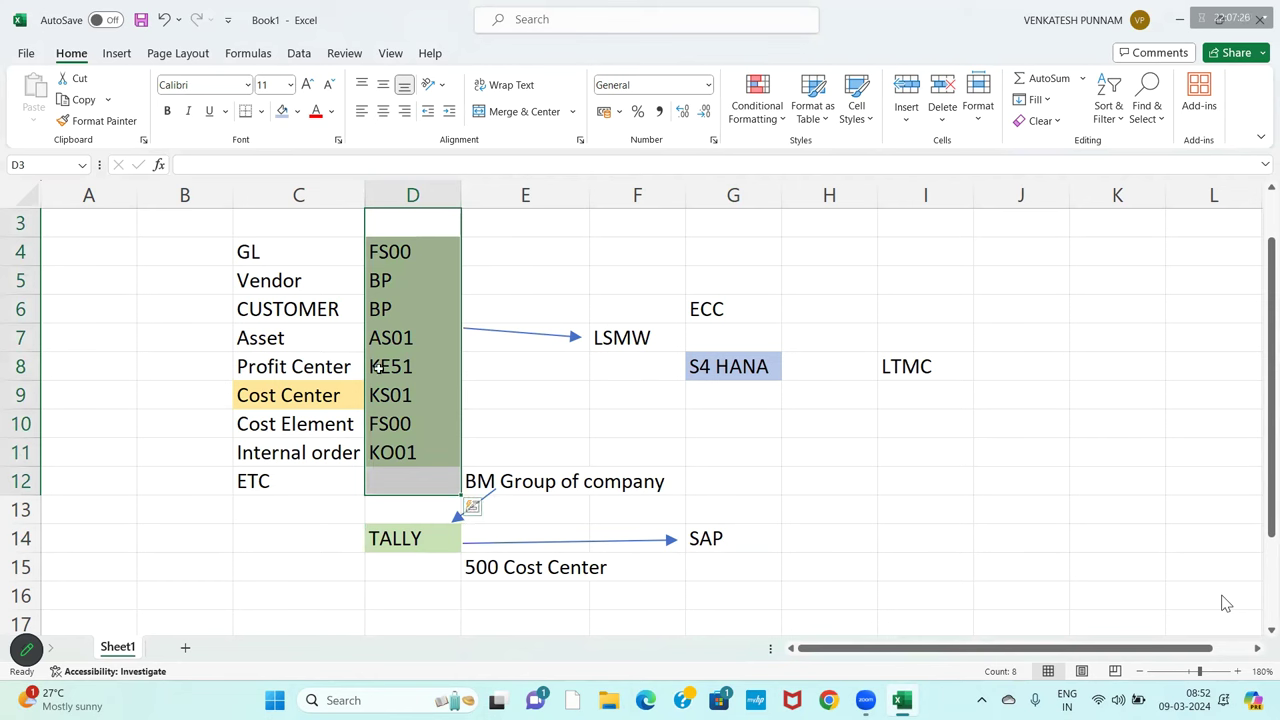
left_click(637, 342)
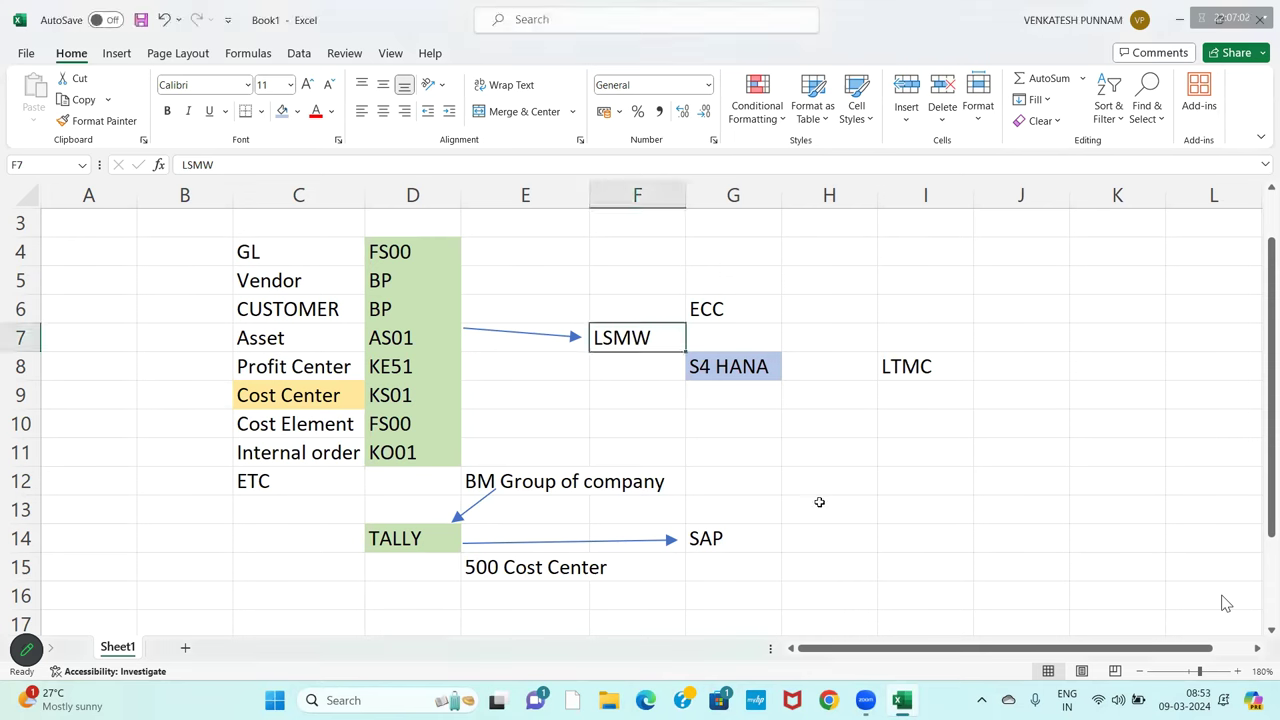
Start a Remote Desktop connection to the preset computer and submit the account password
key("super+r")
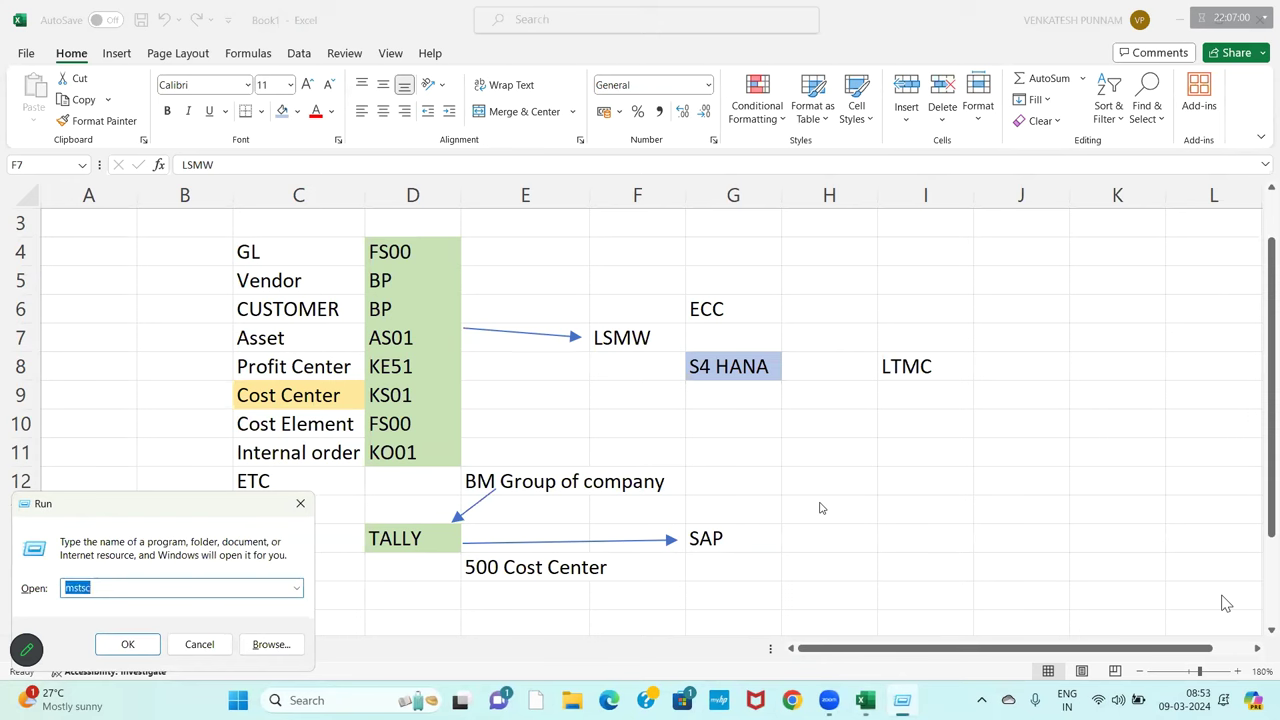
key("Return")
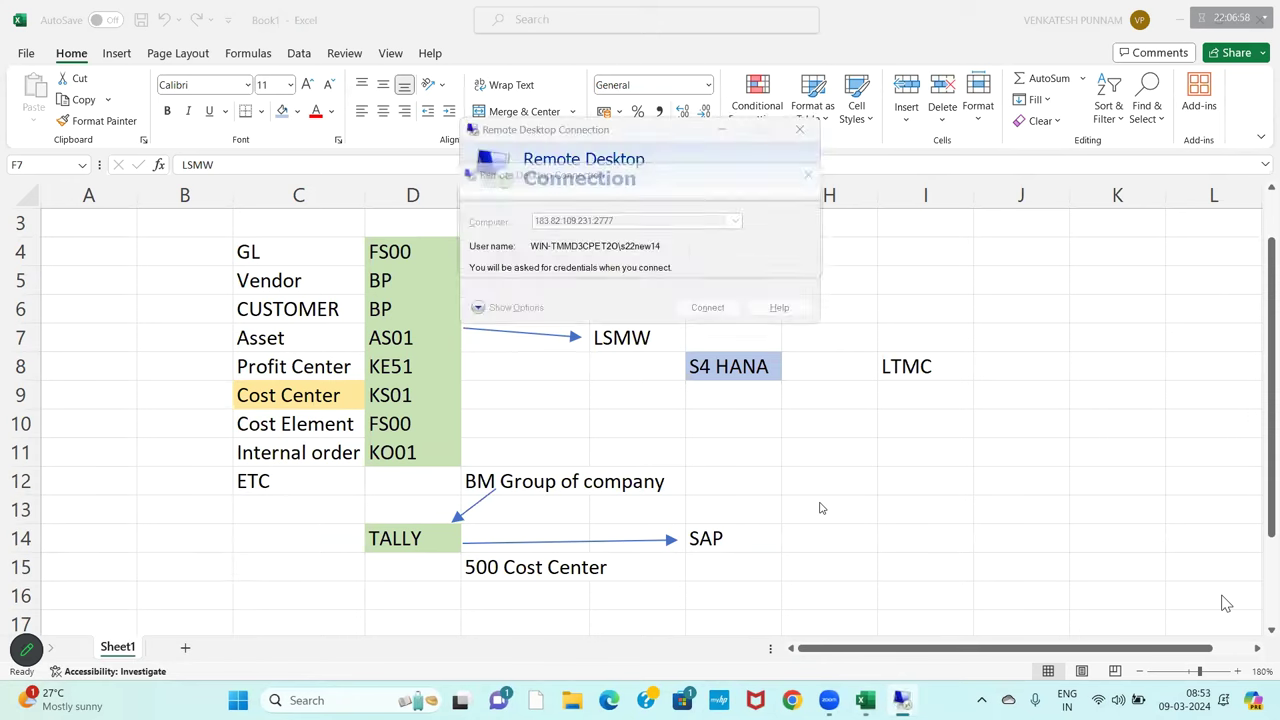
type("sss")
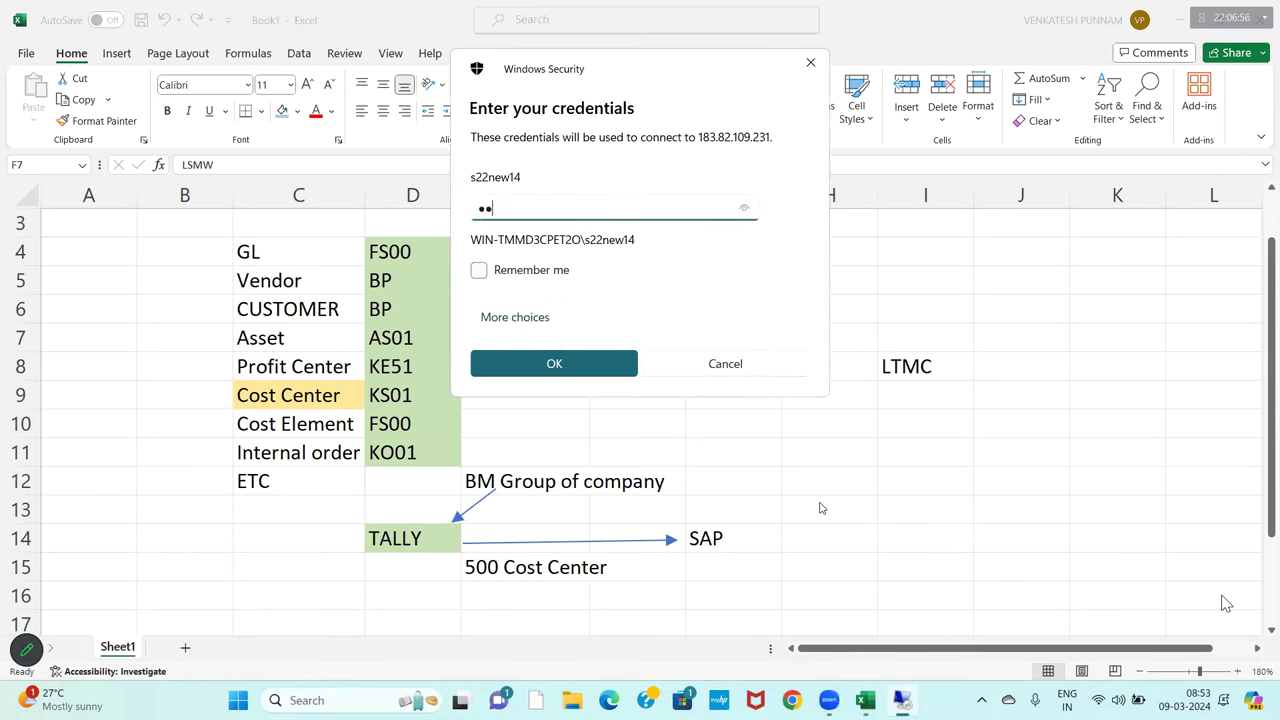
key("BackSpace")
key("BackSpace")
key("BackSpace")
type("ssssss")
key("Return")
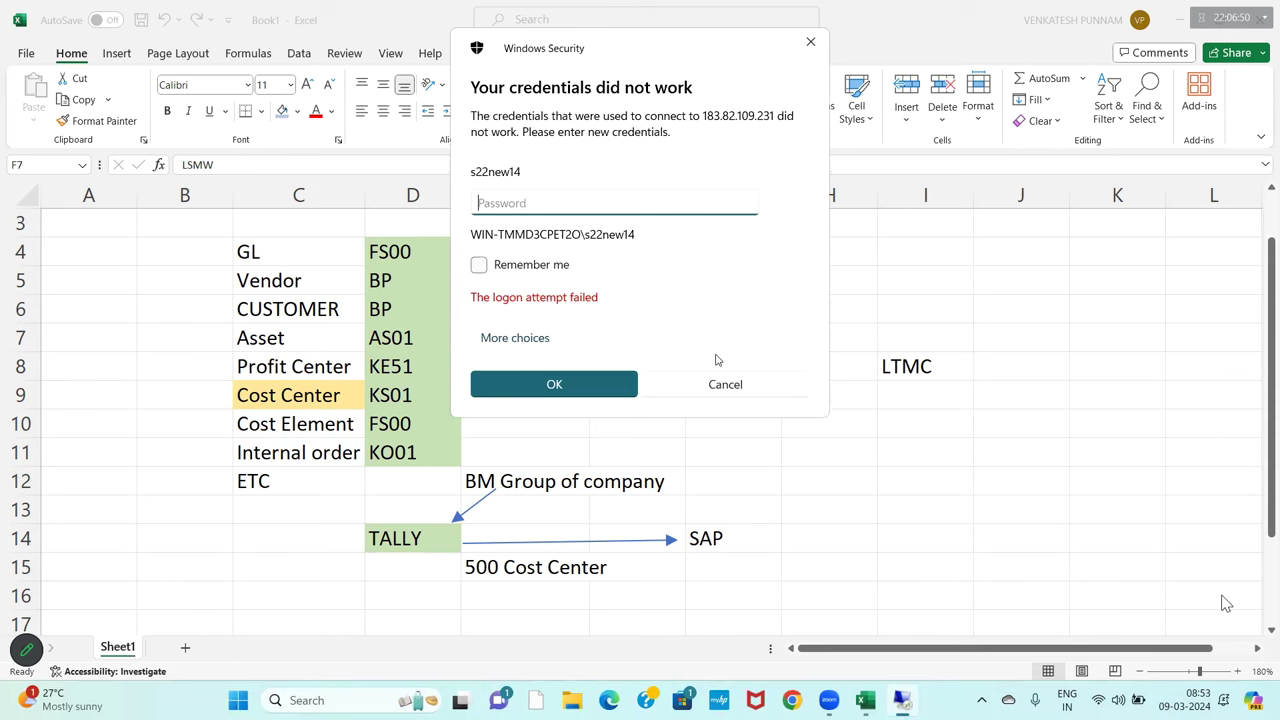
Re-enter the remote account password and connect to the remote computer despite the certificate warning
type("sssss")
key("Return")
type("••••••")
key("Return")
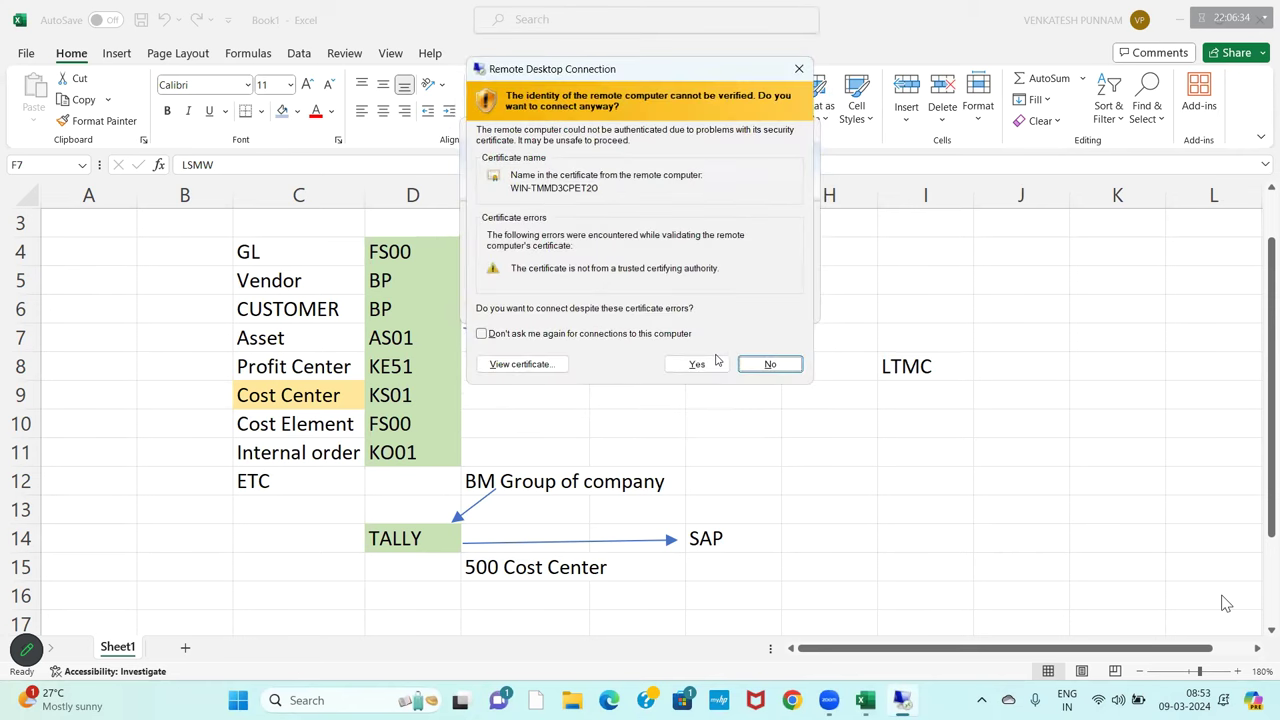
left_click(697, 364)
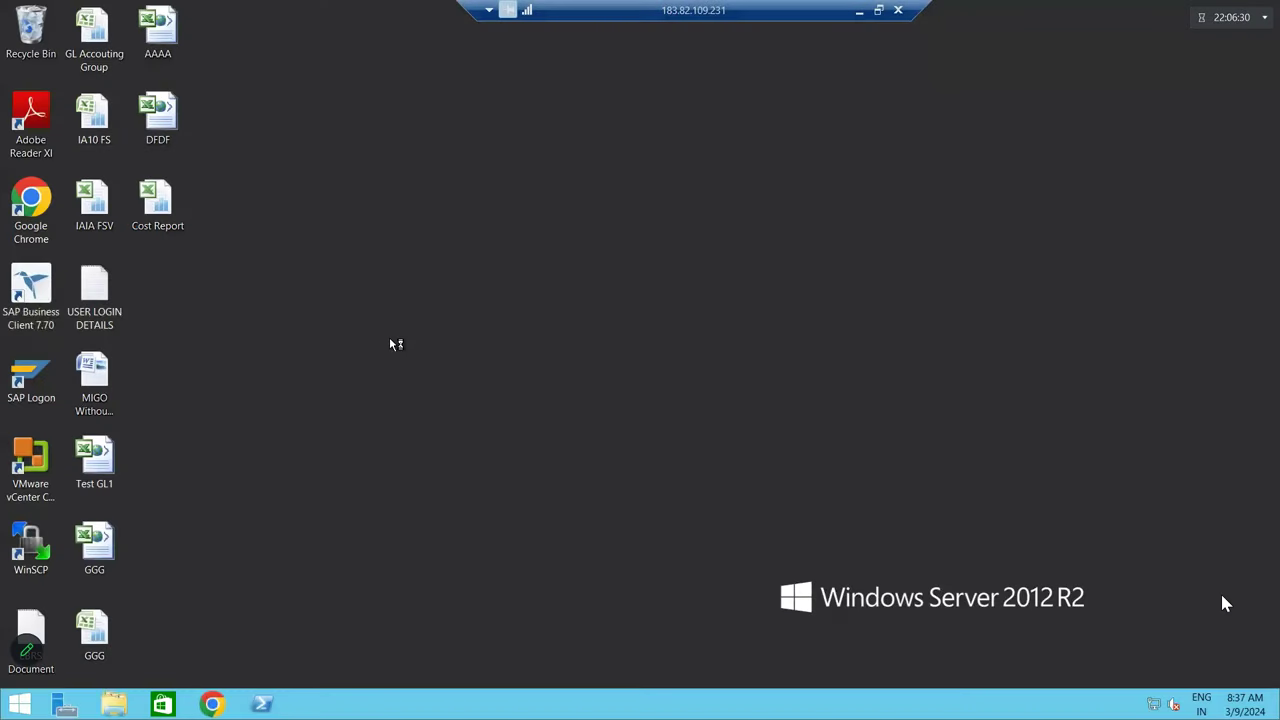
Open SAP Logon on the remote desktop and log on to the S4HANA system with the user name and password
double_click(24, 386)
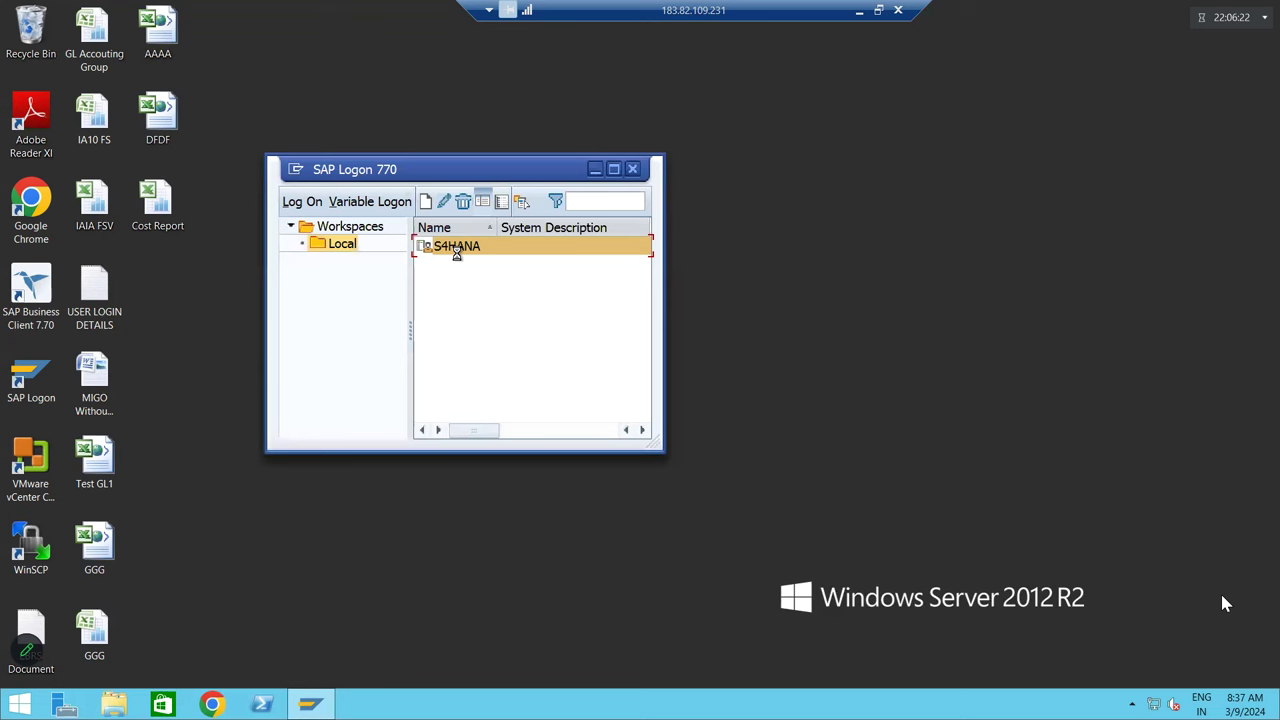
double_click(458, 250)
type("king")
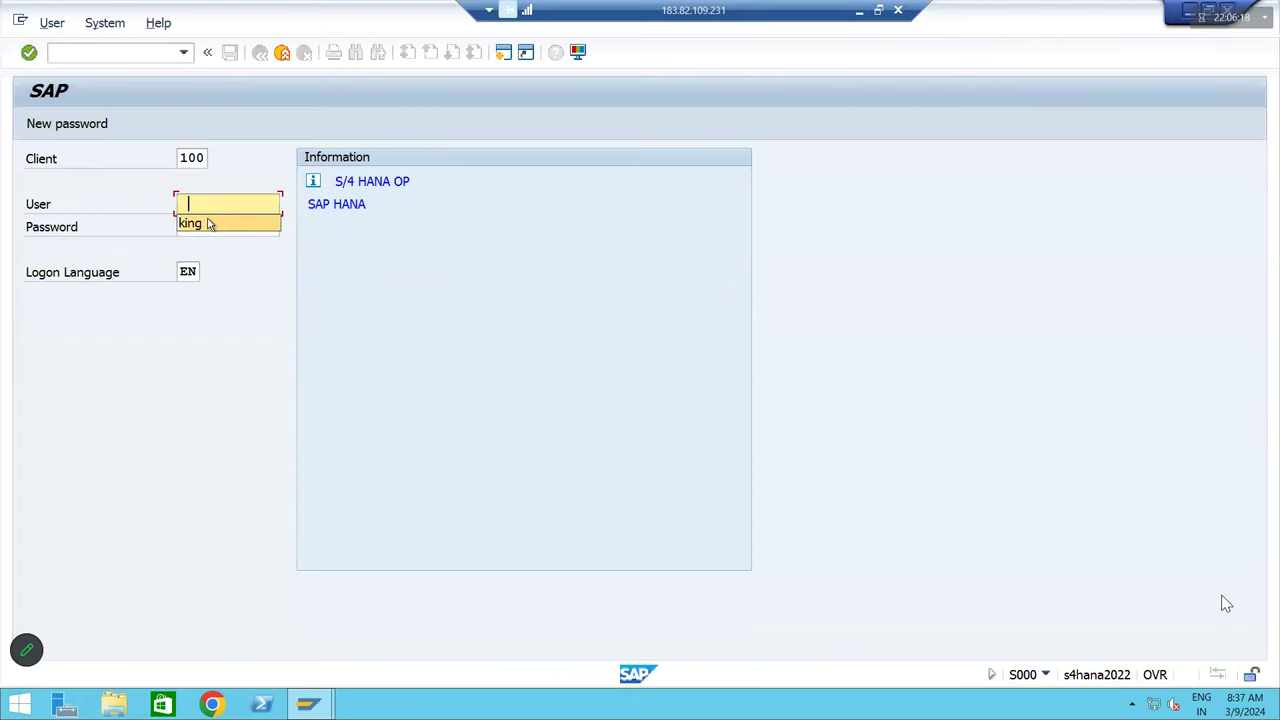
key("Tab")
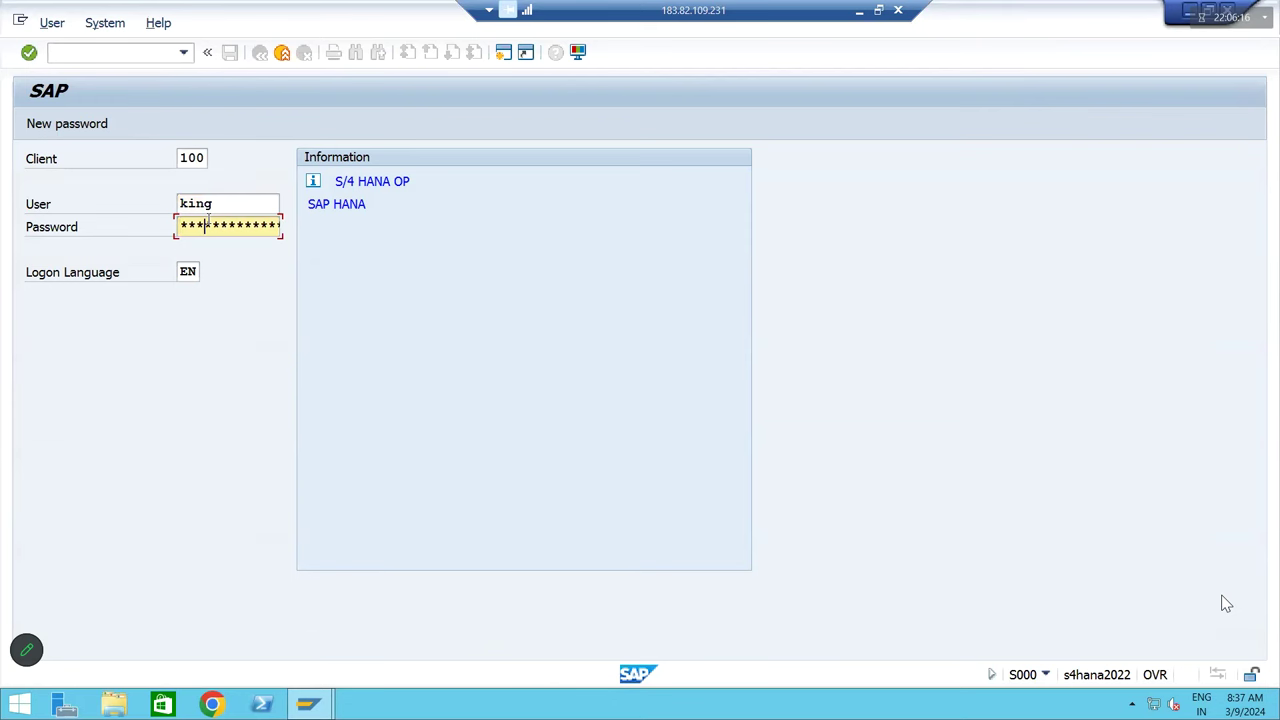
key("Return")
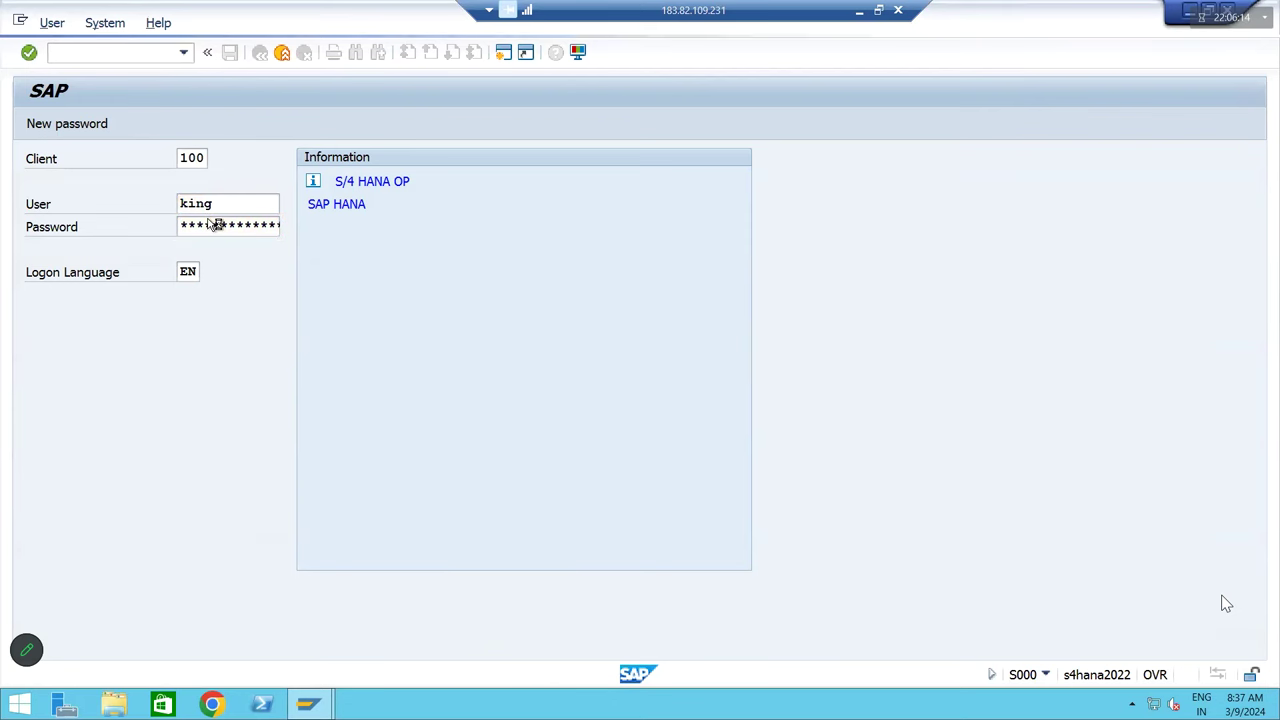
Run transaction LSMW, then minimize the remote session to return to the Excel worksheet
type("LSMW")
key("Return")
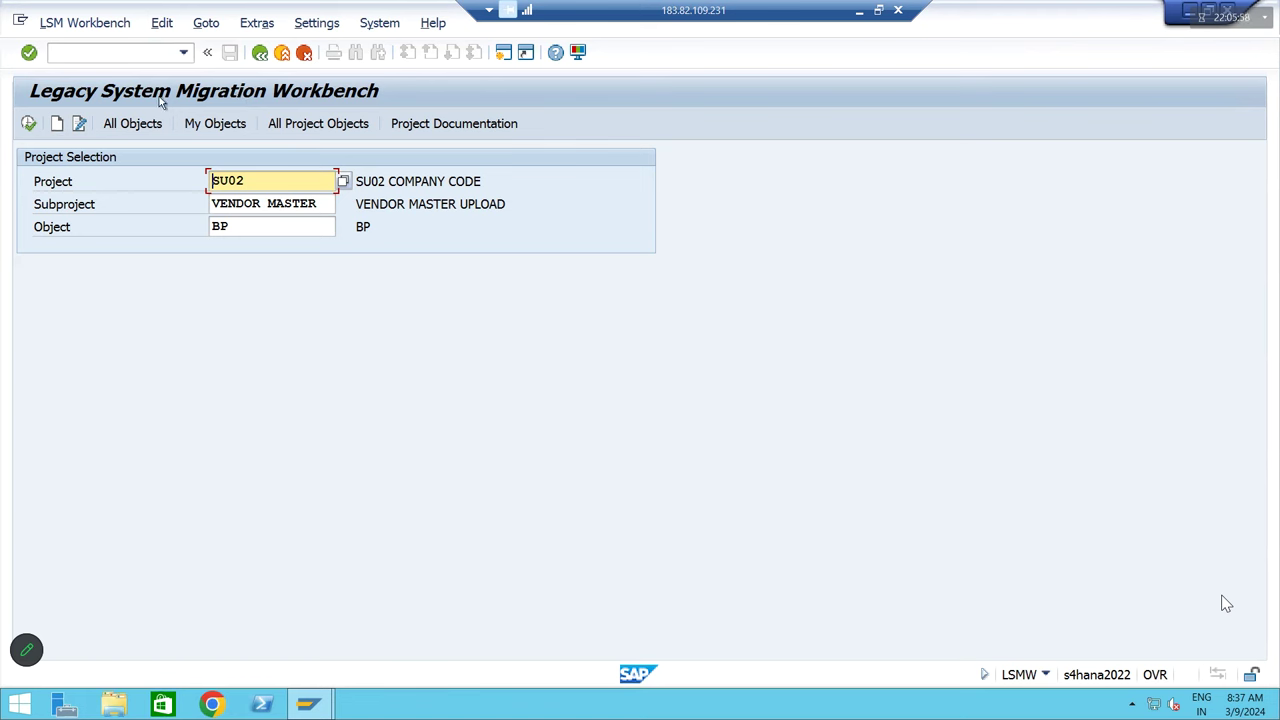
left_click(859, 10)
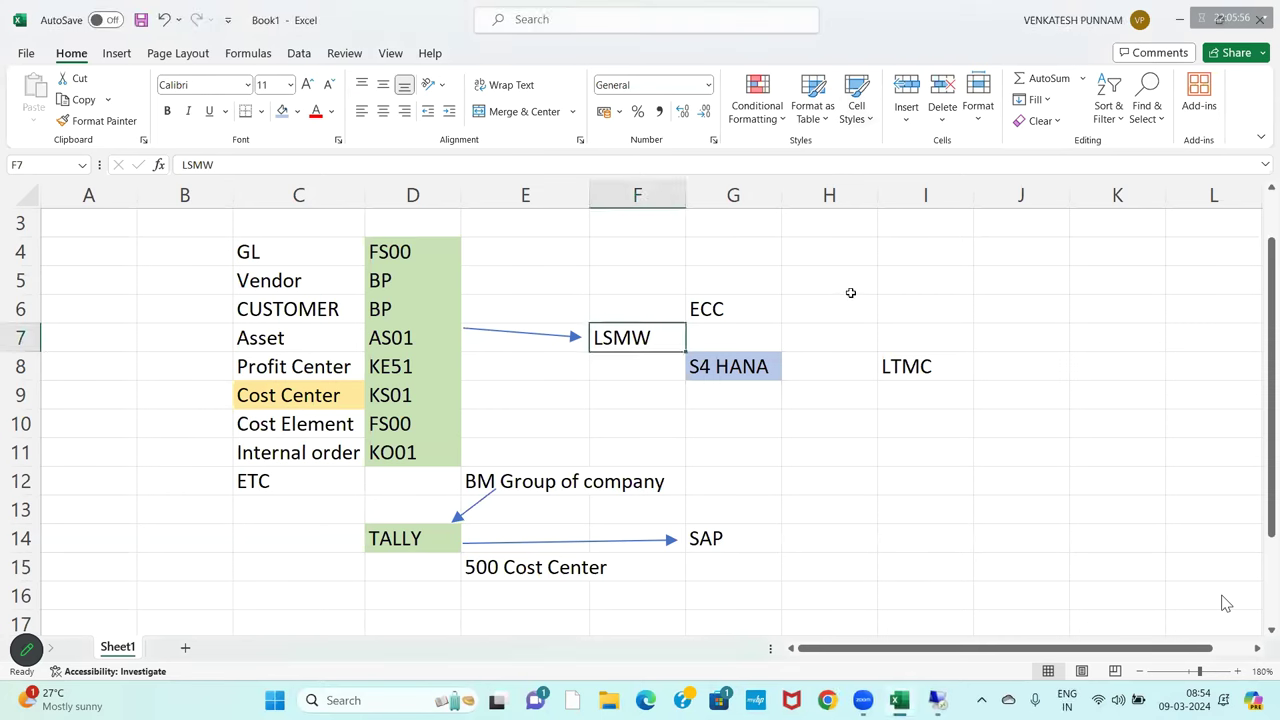
left_click(849, 288)
left_click_drag(177, 230, 1068, 606)
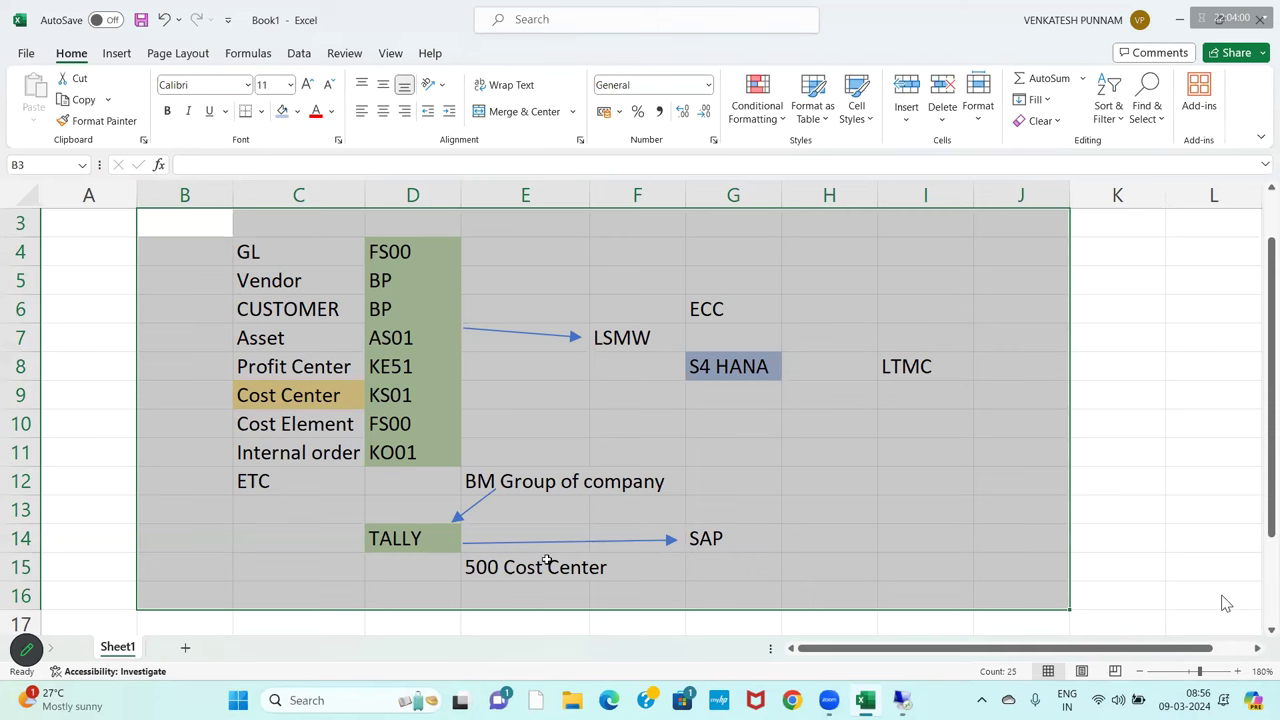
left_click(850, 488)
left_click_drag(248, 252, 405, 457)
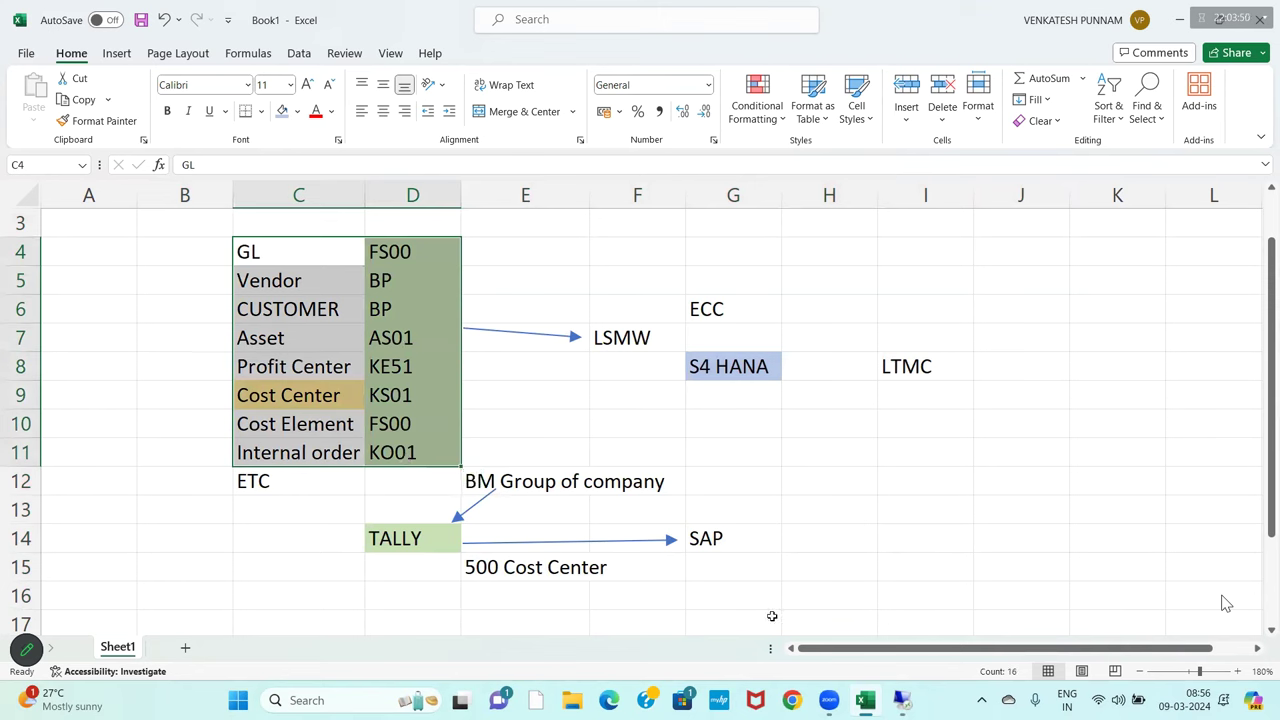
left_click(815, 536)
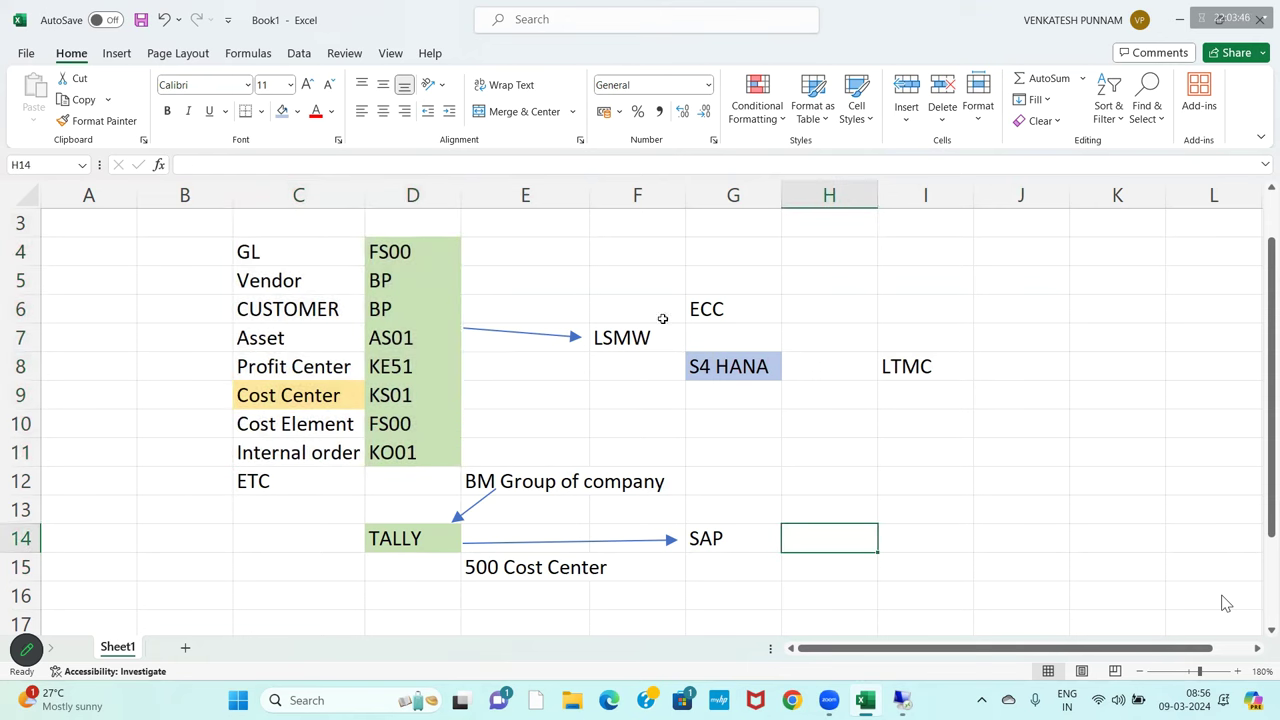
left_click_drag(640, 303, 669, 409)
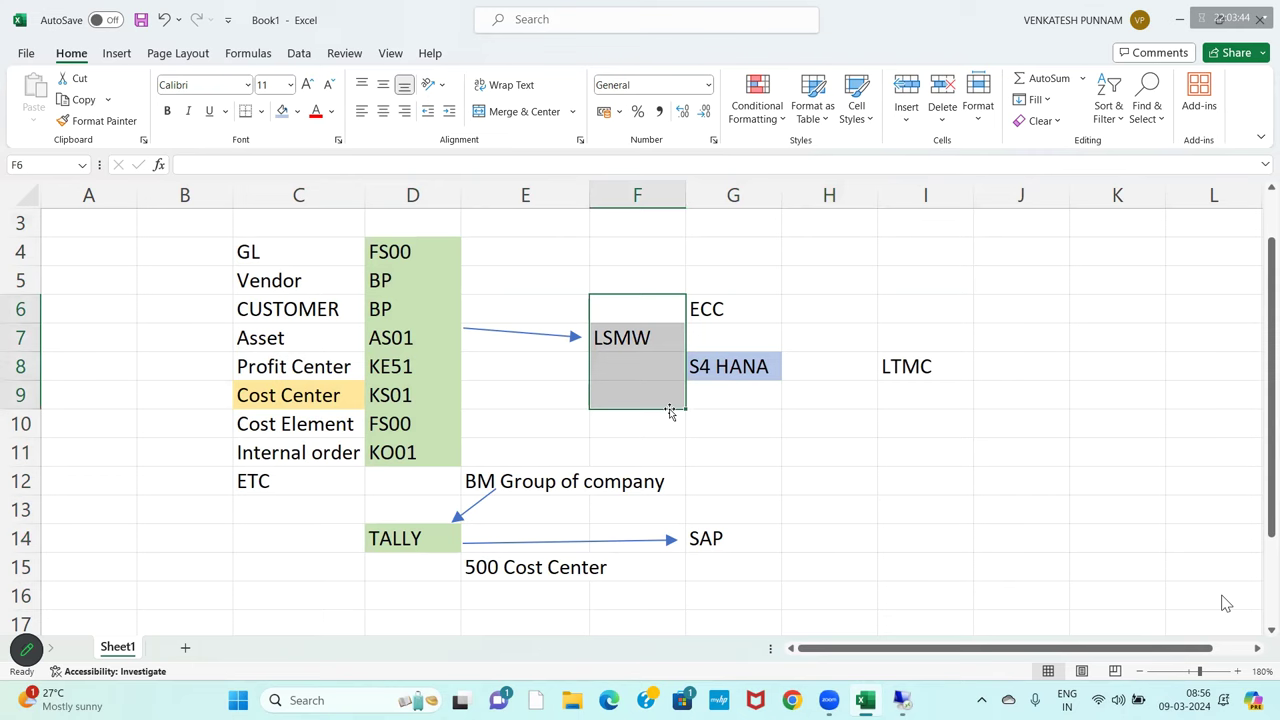
Enter Create Templete in I12 as the first item of the migration procedure
scroll(670, 412, "down", 1)
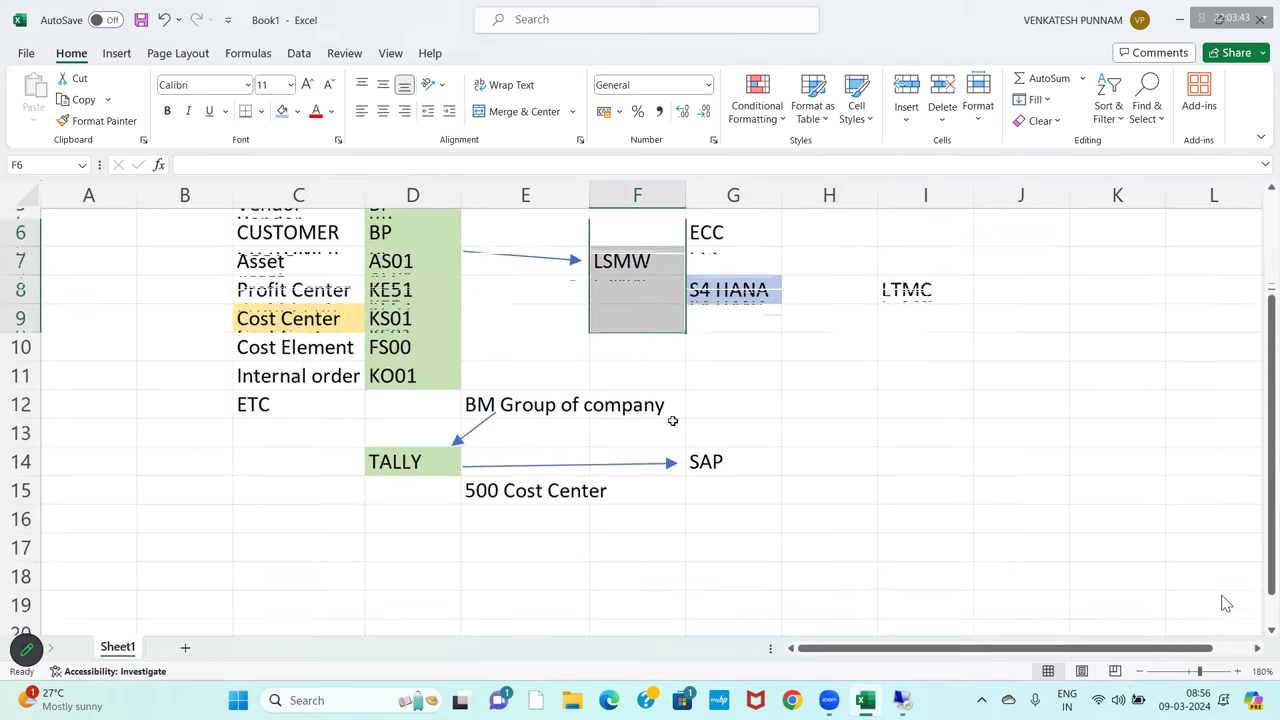
left_click(936, 396)
type("cE")
key("BackSpace")
key("BackSpace")
type("Cre")
key("BackSpace")
type("eate Tem")
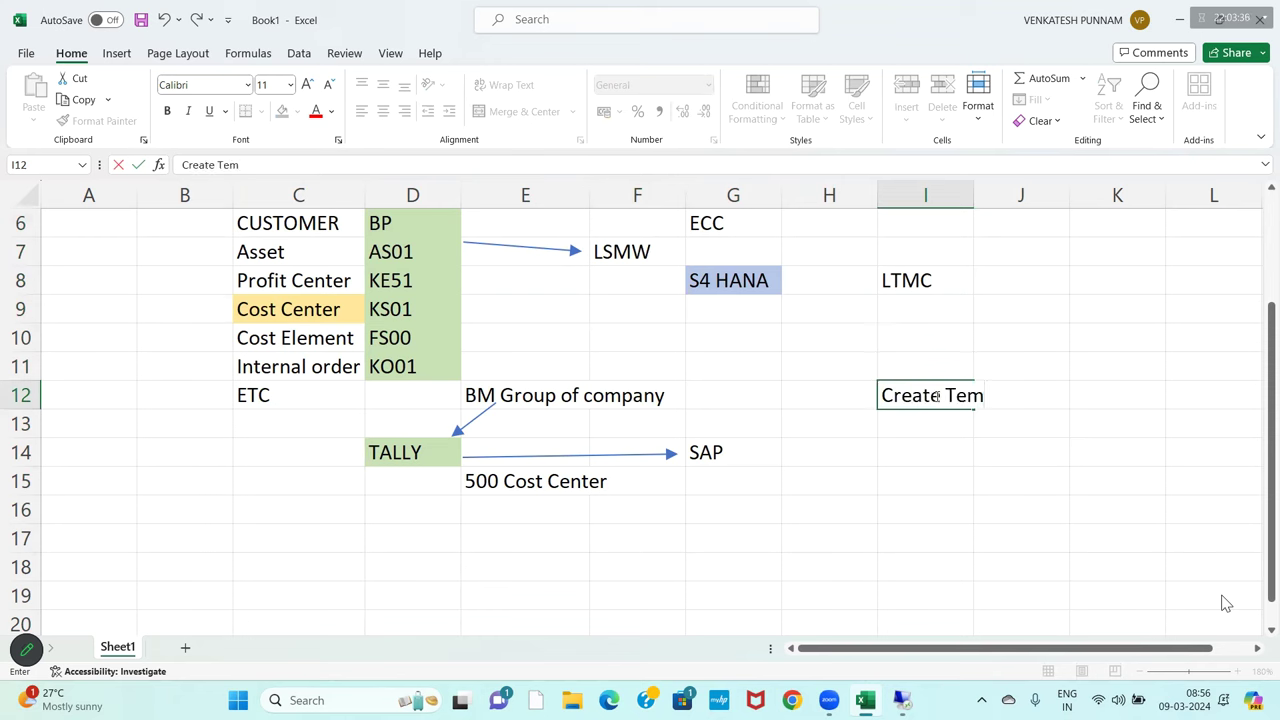
type("pleate")
key("BackSpace")
key("BackSpace")
type("t")
key("BackSpace")
key("BackSpace")
type("te")
key("Return")
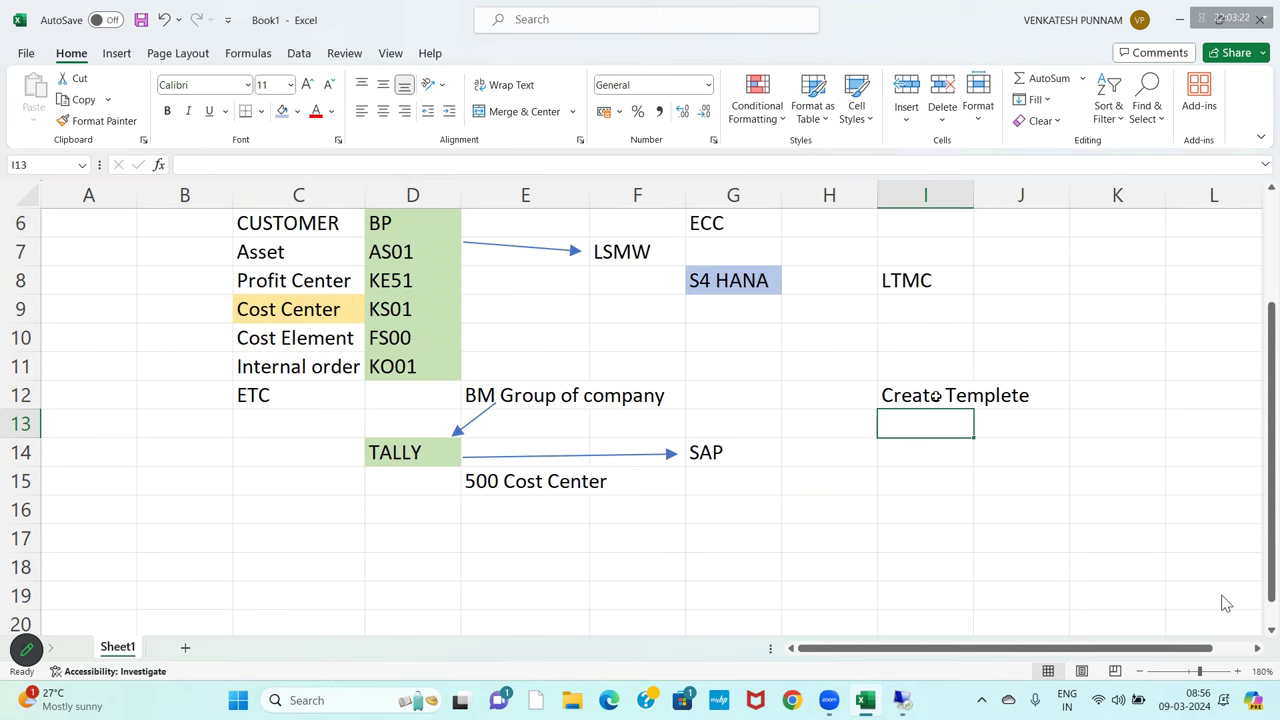
Enter Update data Templete in I13, directly below the Create Templete entry
type("Update")
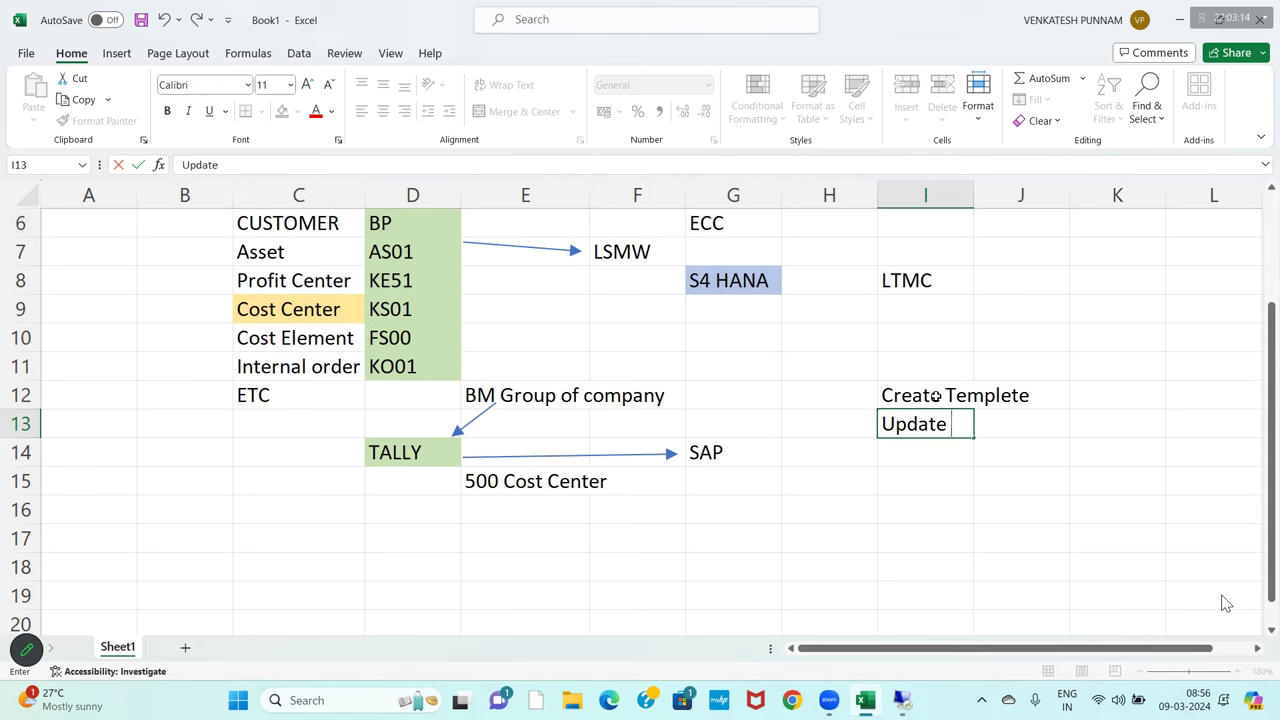
type("data Templete")
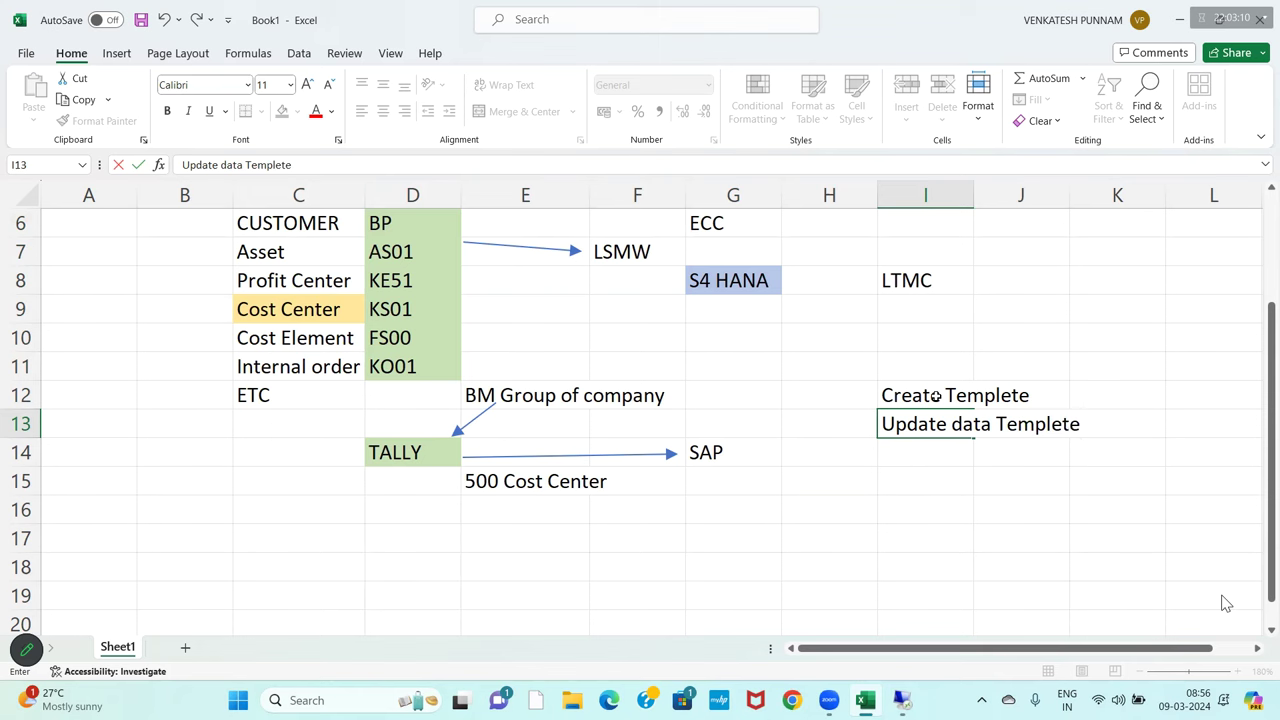
key("Return")
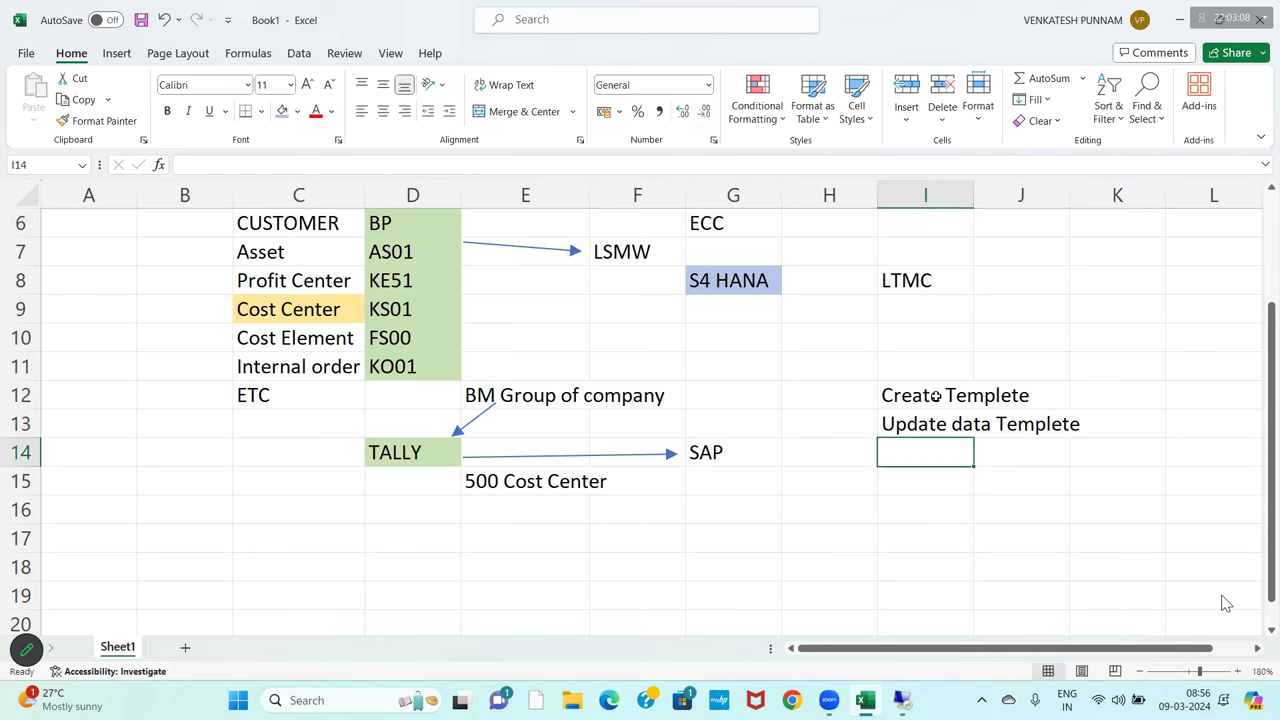
Enter Uplode Templete in sap in I14, below the Update data Templete entry
type("Uploed")
key("BackSpace")
key("BackSpace")
type("de ")
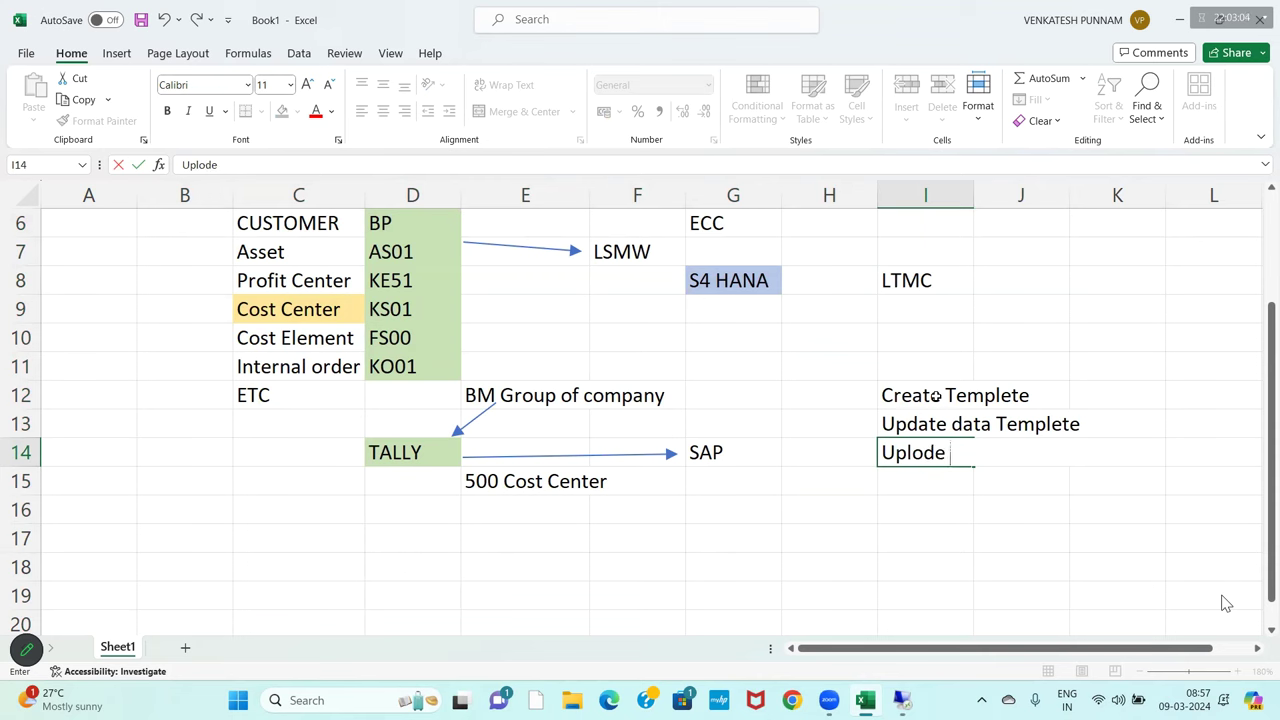
type("Templete in sap")
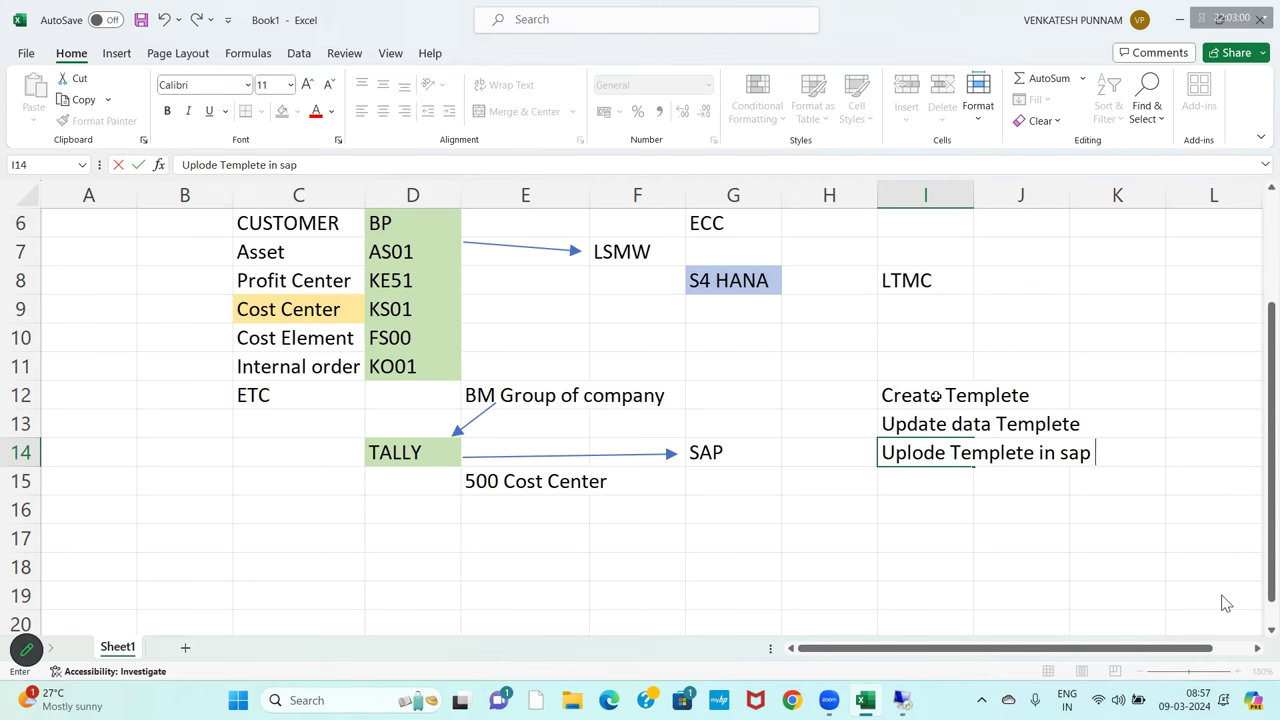
key("Return")
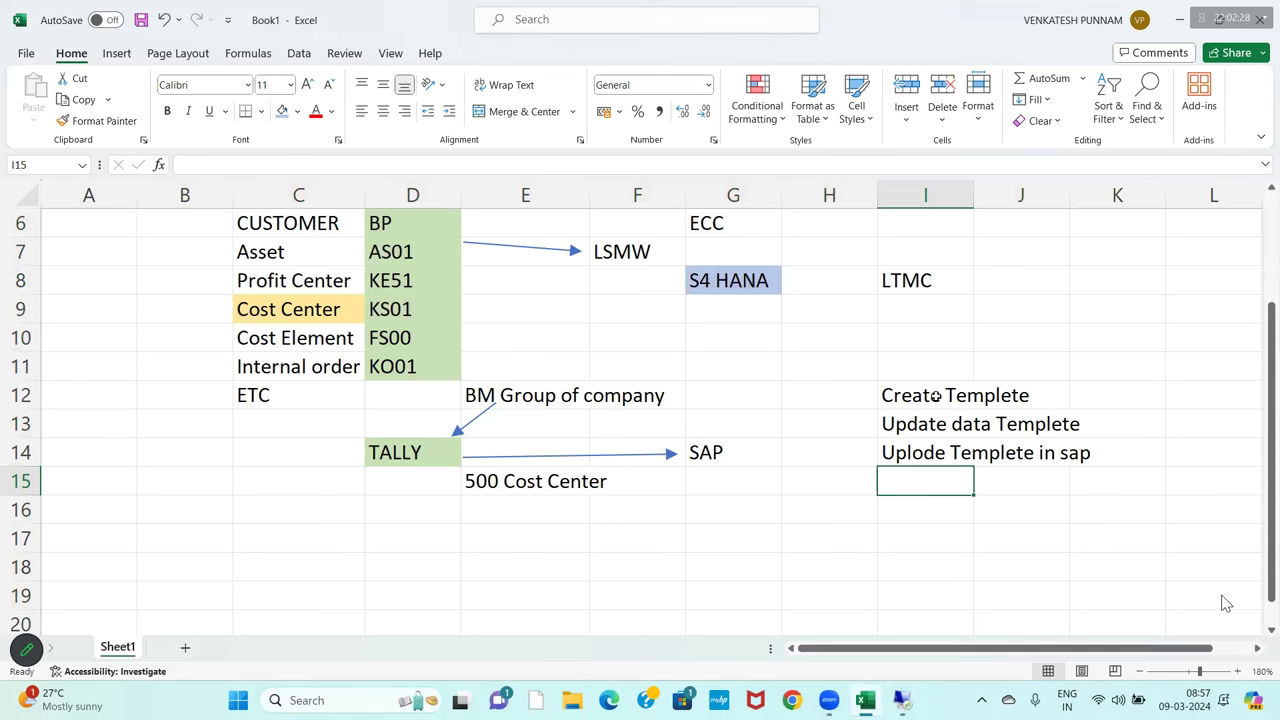
scroll(806, 437, "up", 1)
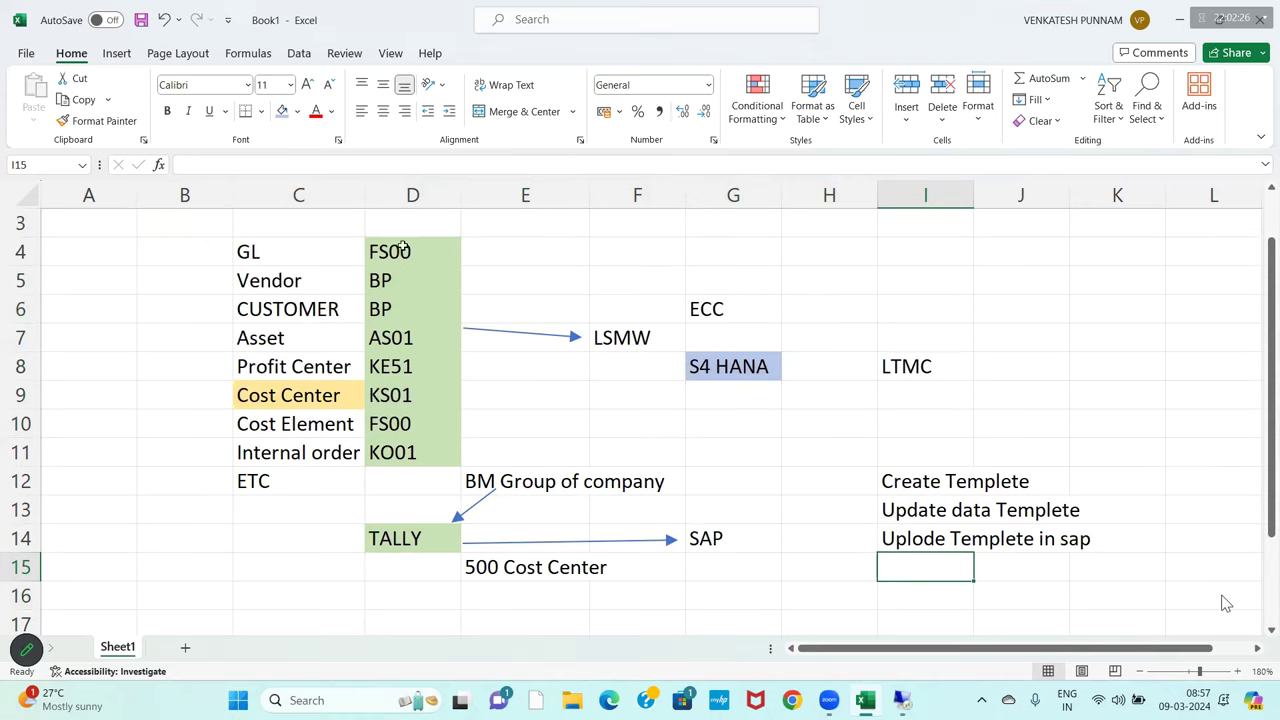
left_click_drag(400, 228, 403, 498)
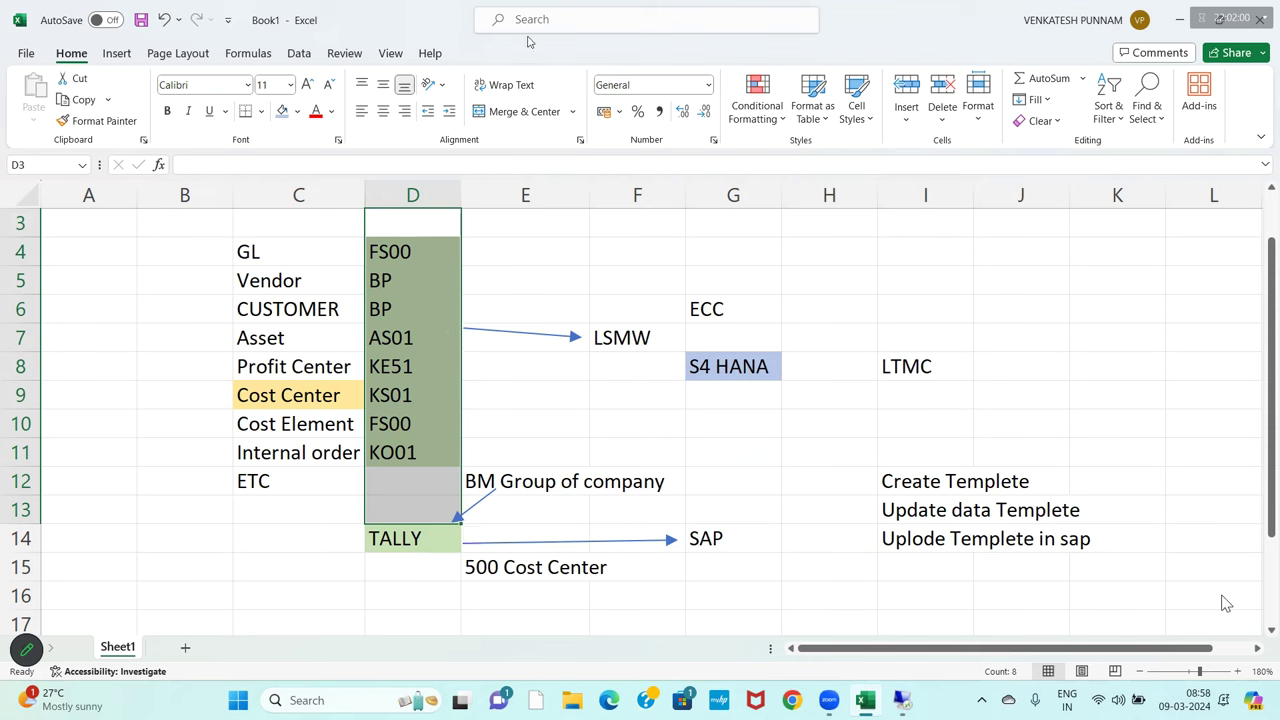
left_click(1160, 376)
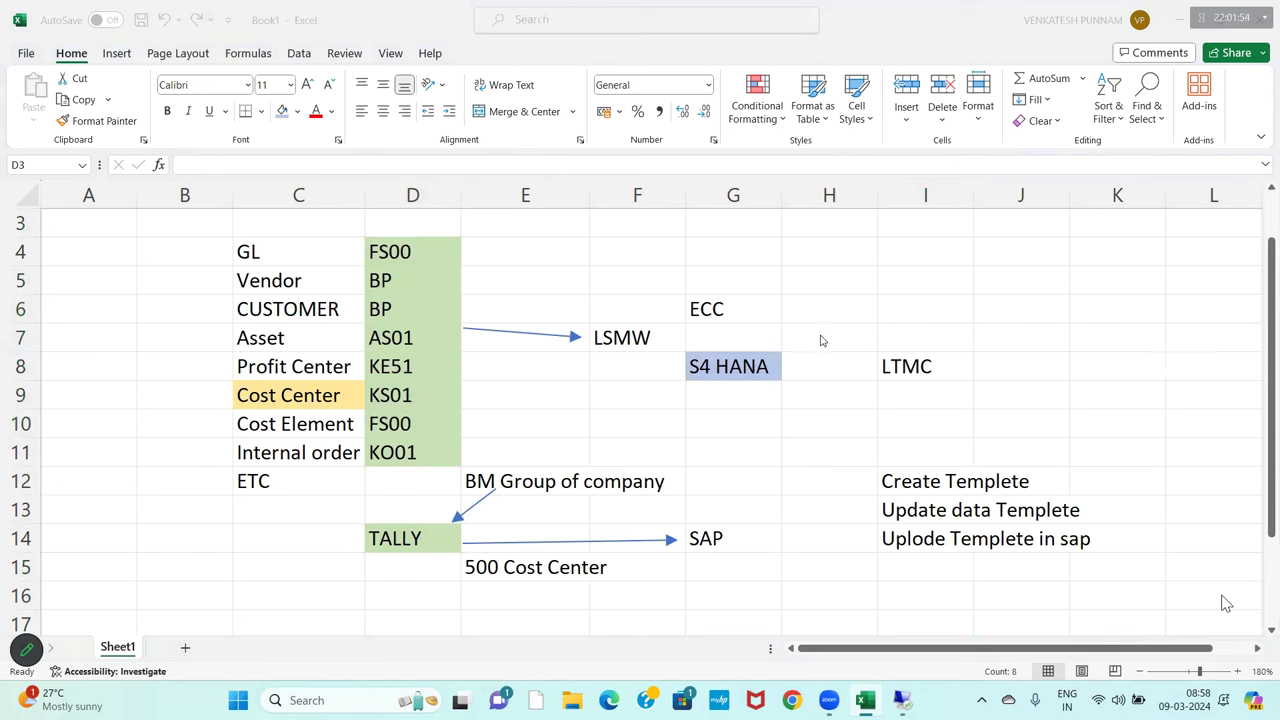
left_click(806, 515)
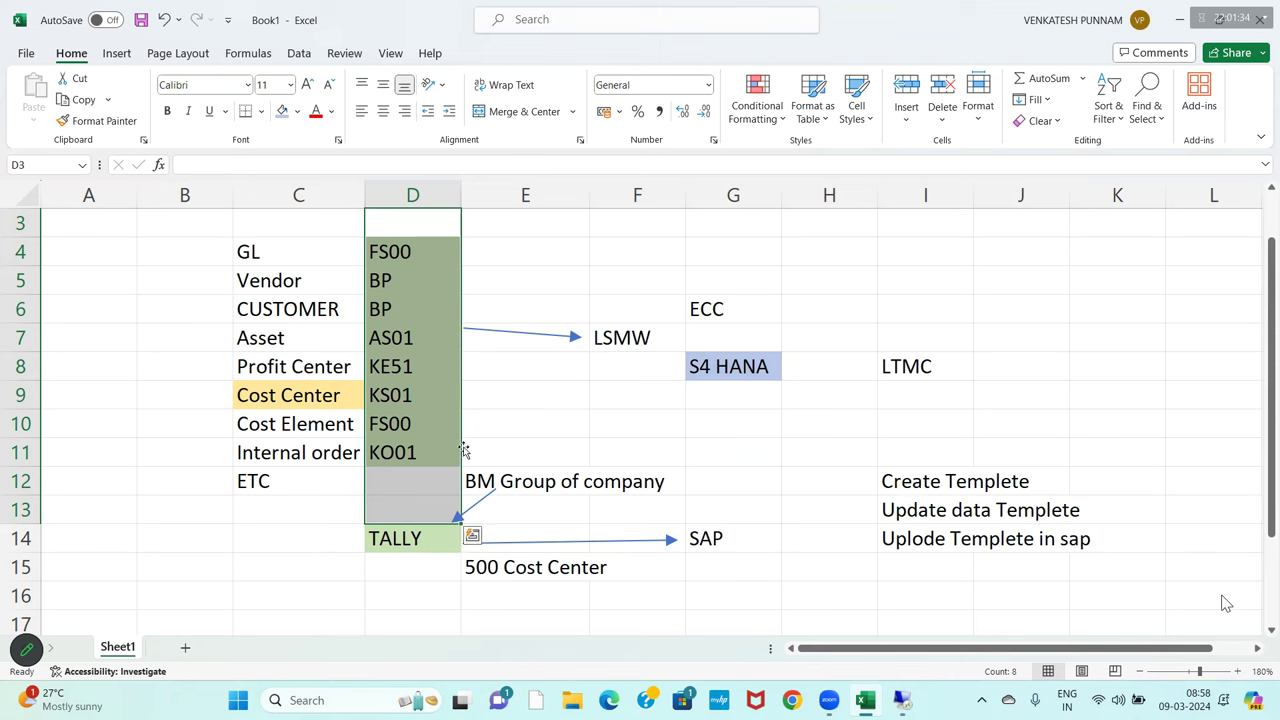
left_click_drag(316, 404, 410, 416)
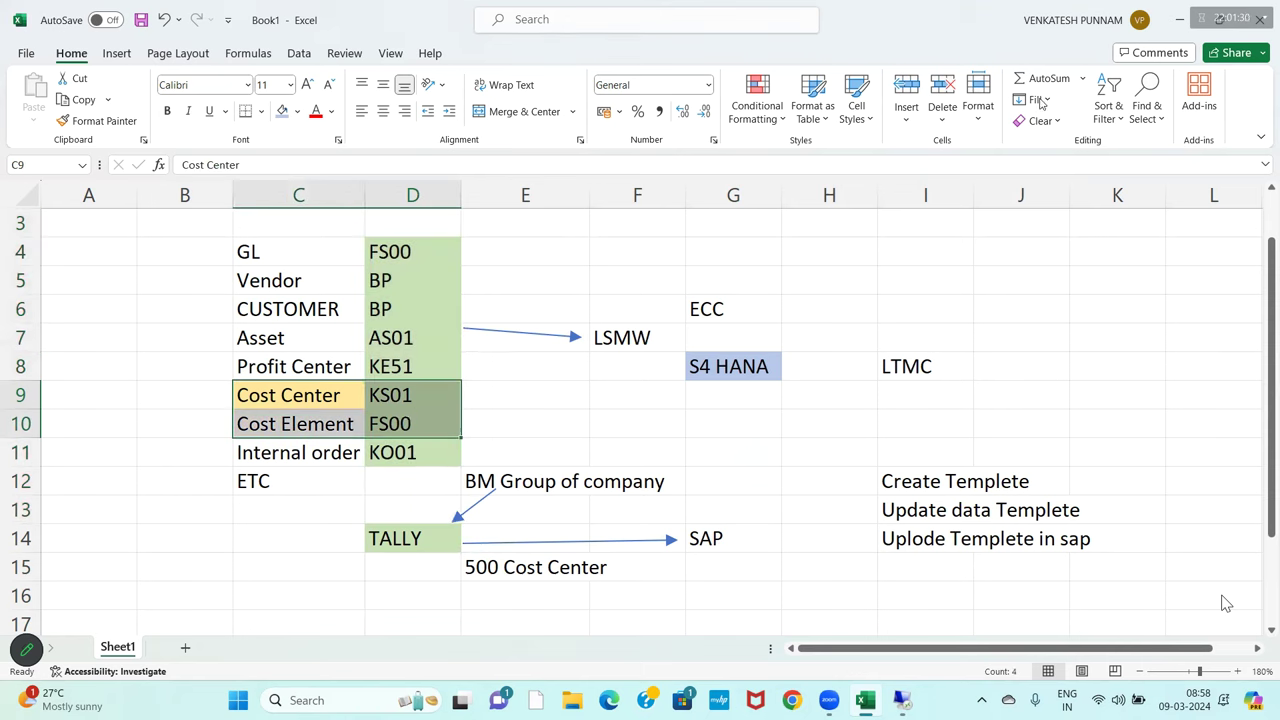
left_click(987, 482)
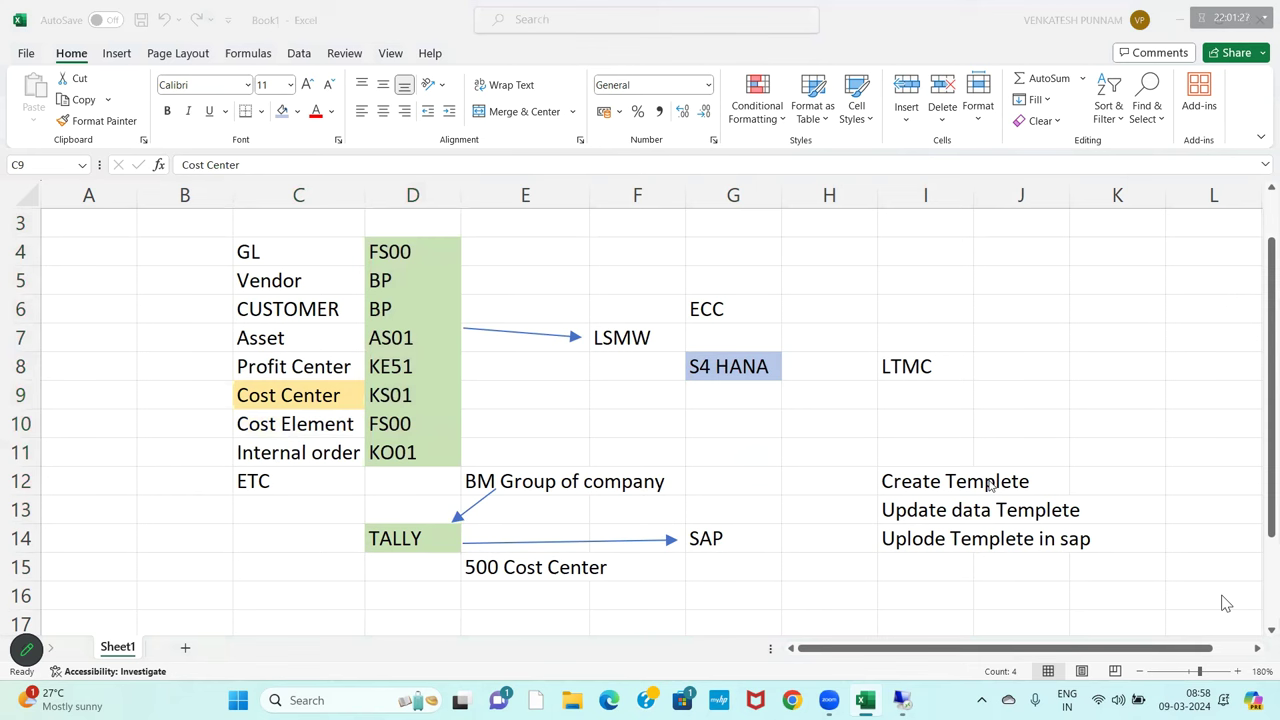
Switch to the remote SAP session, return to SAP Easy Access and run transaction LSMW again
left_click(901, 700)
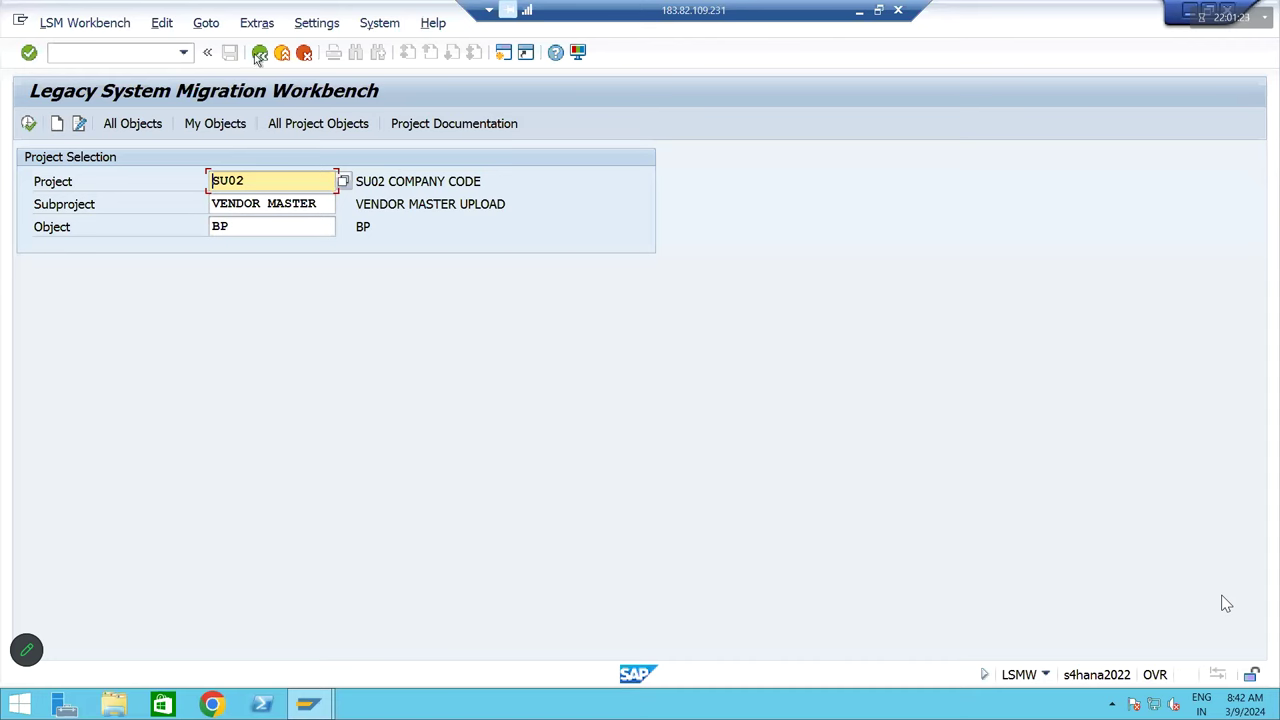
left_click(258, 54)
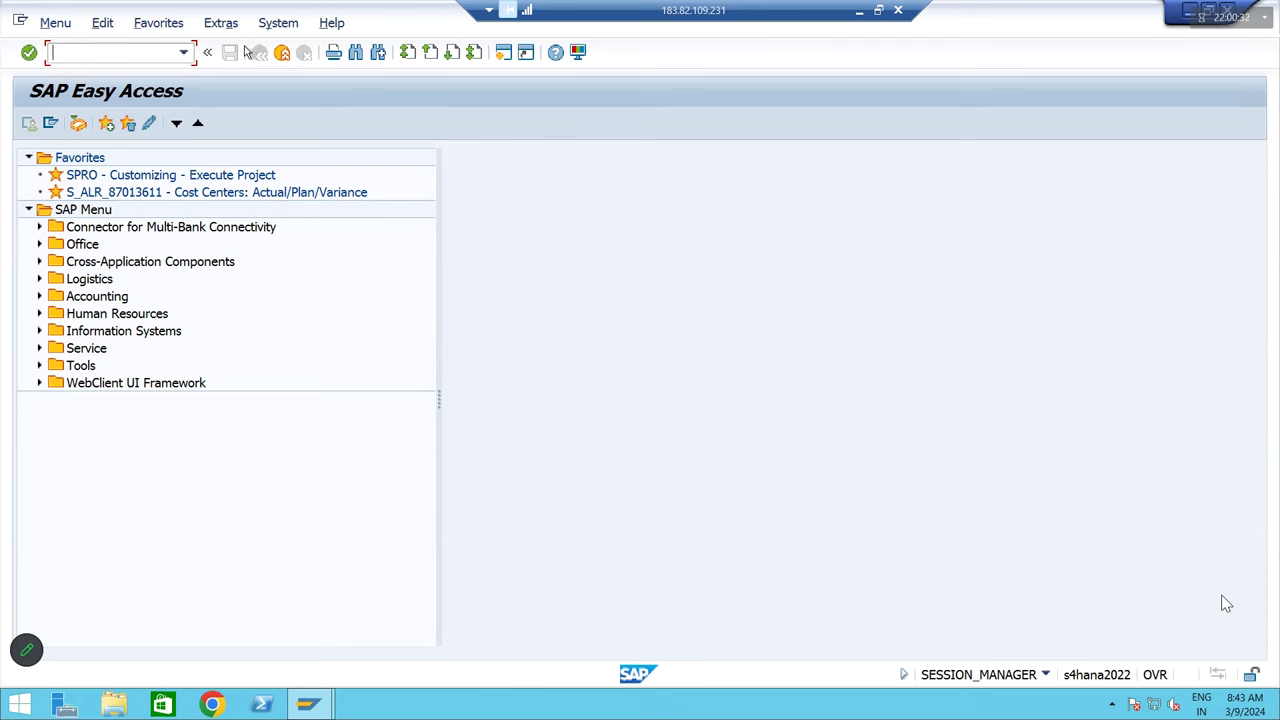
type("LSMW")
key("Return")
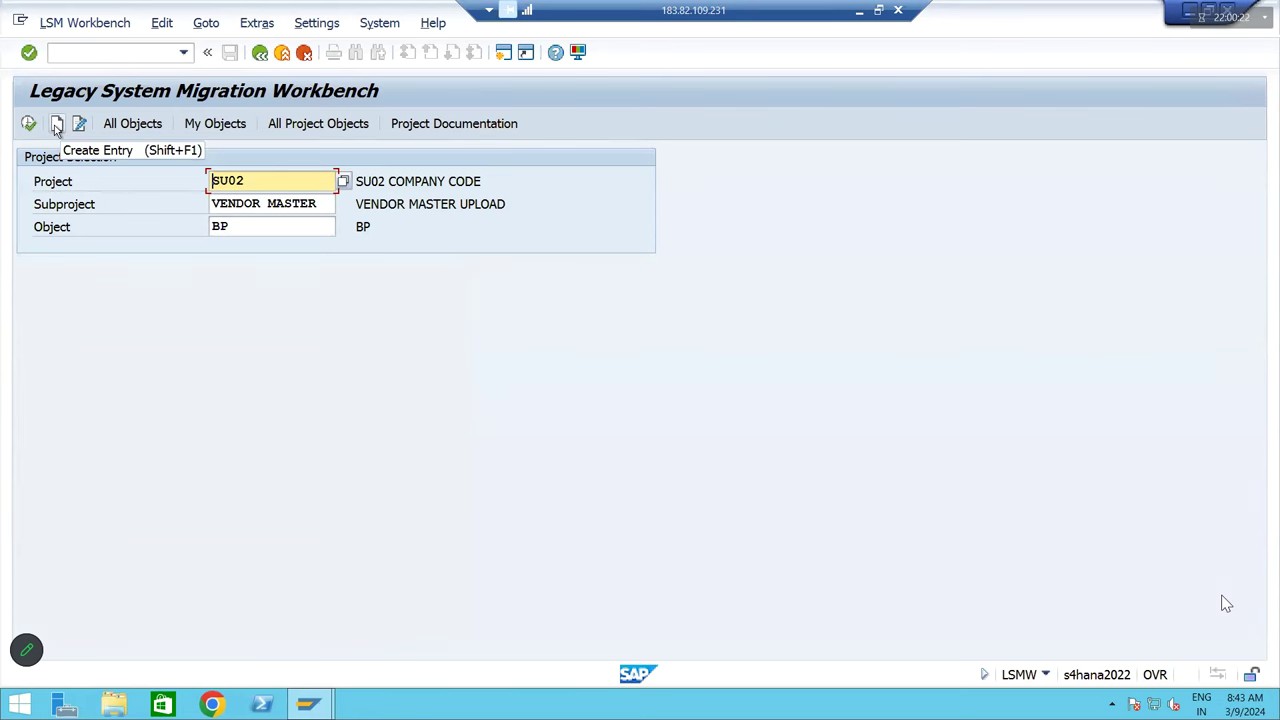
Start creating a new LSMW project and name it BMCCUD
left_click(57, 128)
left_click_drag(273, 245, 431, 210)
left_click(432, 248)
key("BackSpace")
key("BackSpace")
key("BackSpace")
key("BackSpace")
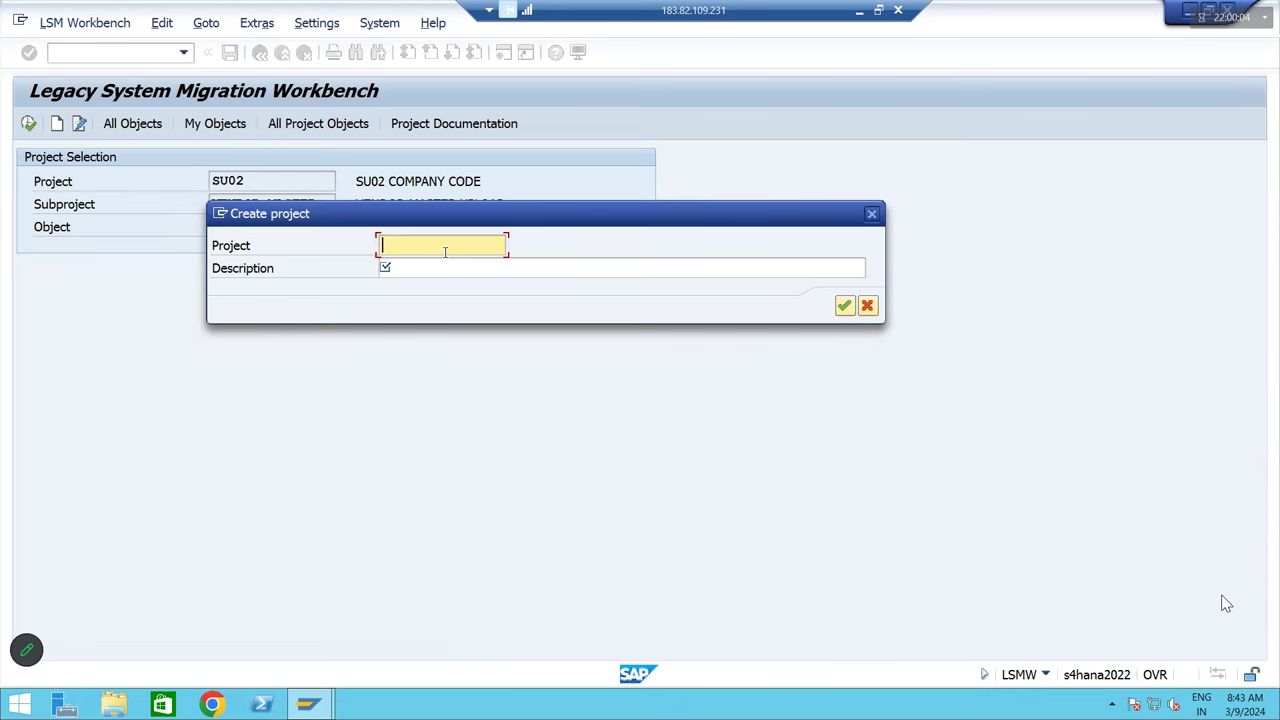
type("BMCCUD")
key("Tab")
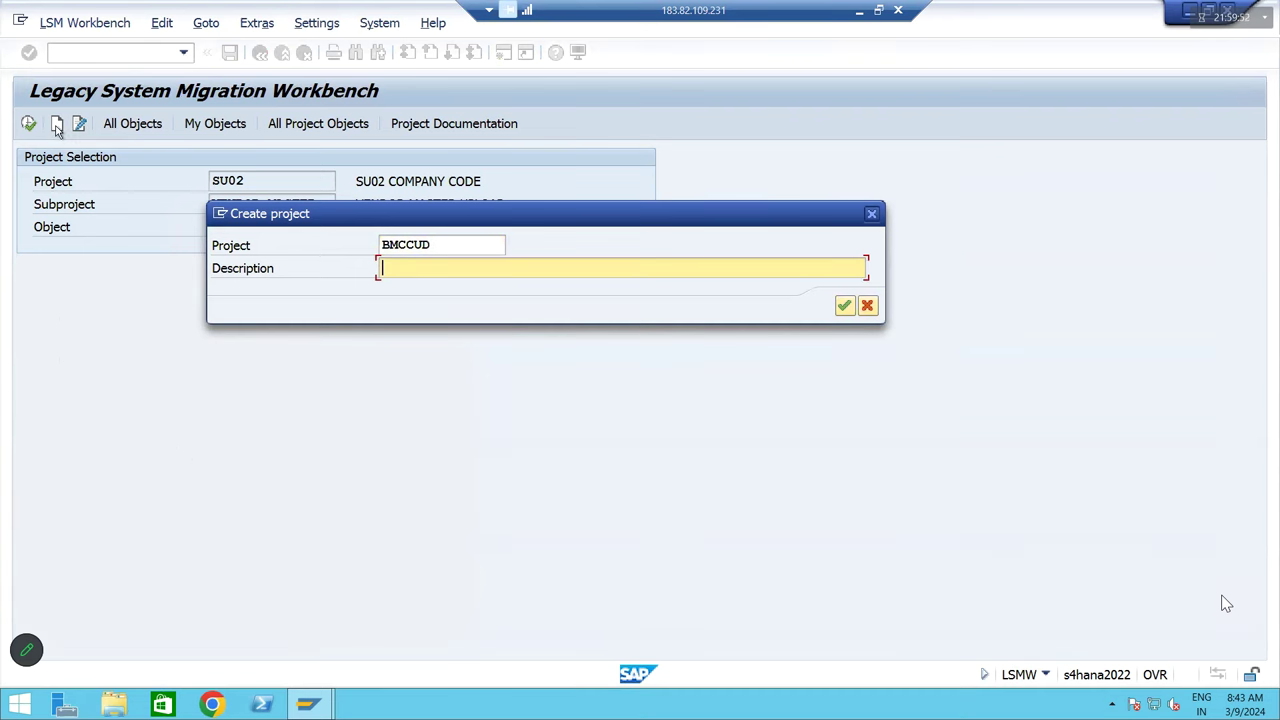
Describe the new project as BM Cost Center Uplode and confirm its creation
left_click(394, 244)
left_click(413, 267)
type("BM ")
type("compa")
key("BackSpace")
key("BackSpace")
key("BackSpace")
key("BackSpace")
key("BackSpace")
type("Cost Center Uplode")
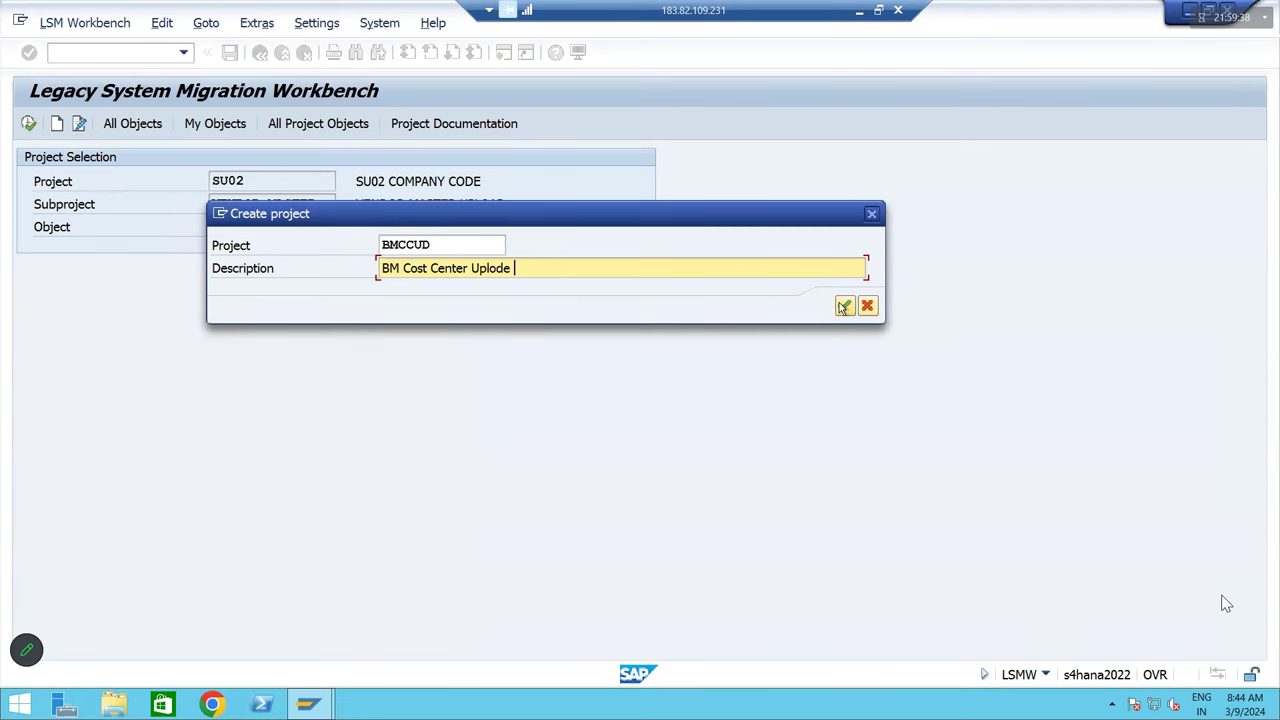
left_click(844, 305)
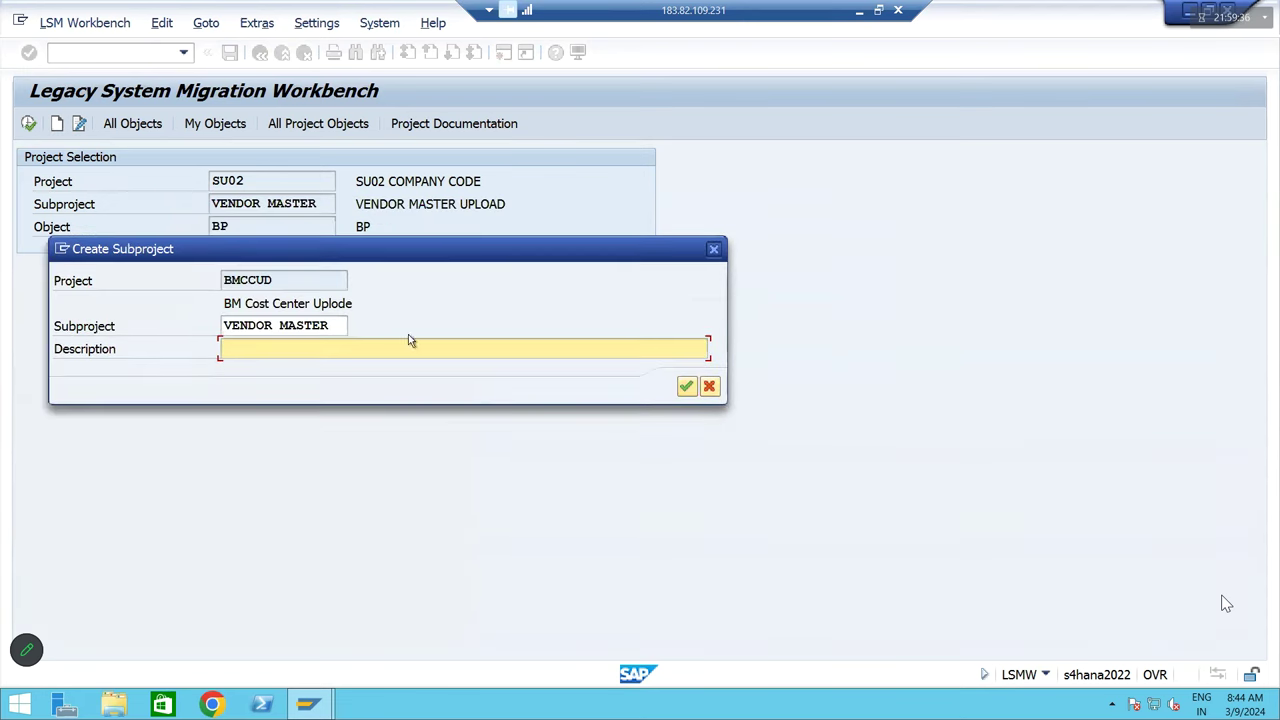
Create the subproject BMCCUD with the description BM Cost Center Uplode, copying both values from the project
left_click(196, 280)
key("ctrl+c")
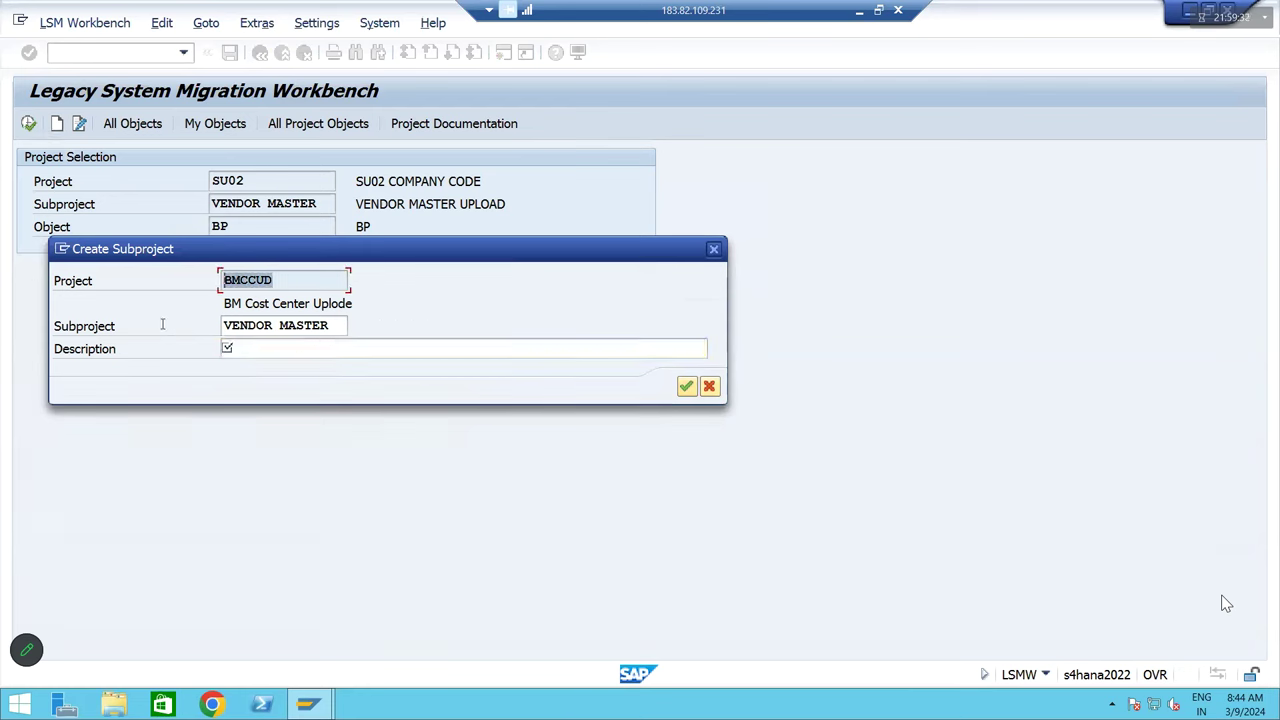
left_click_drag(328, 326, 175, 328)
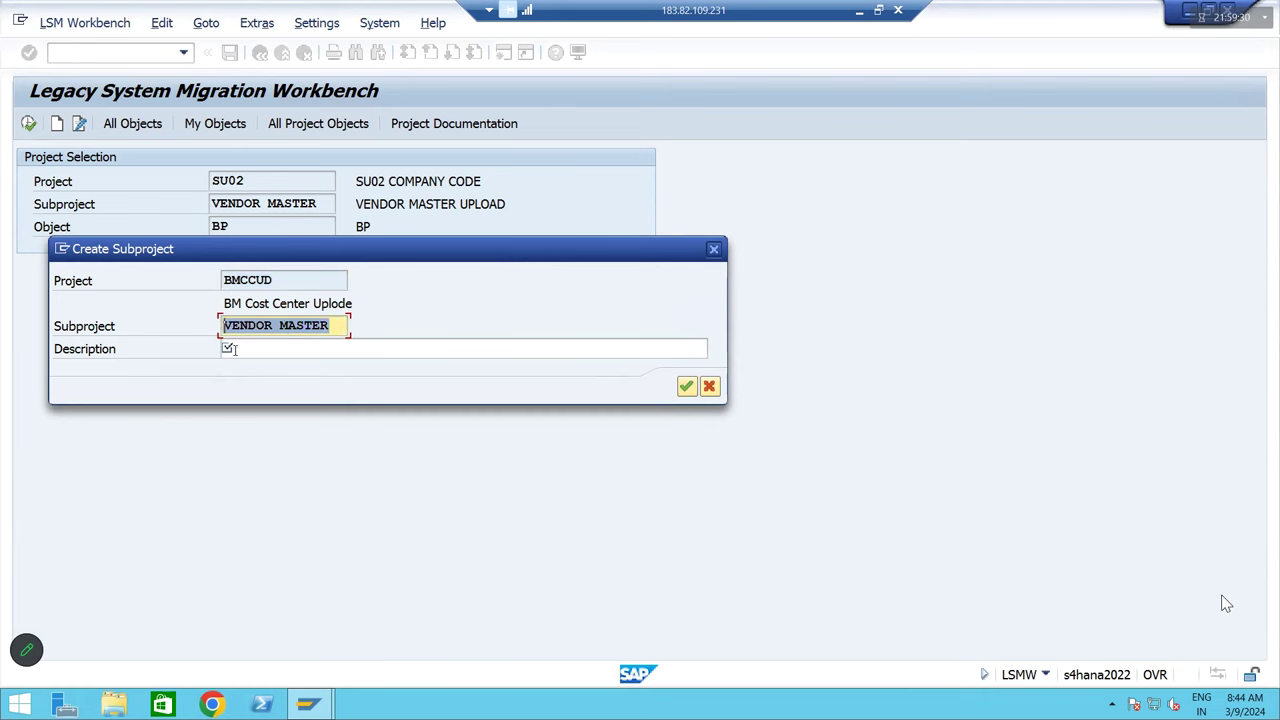
key("ctrl+v")
left_click_drag(362, 304, 195, 305)
left_click(272, 353)
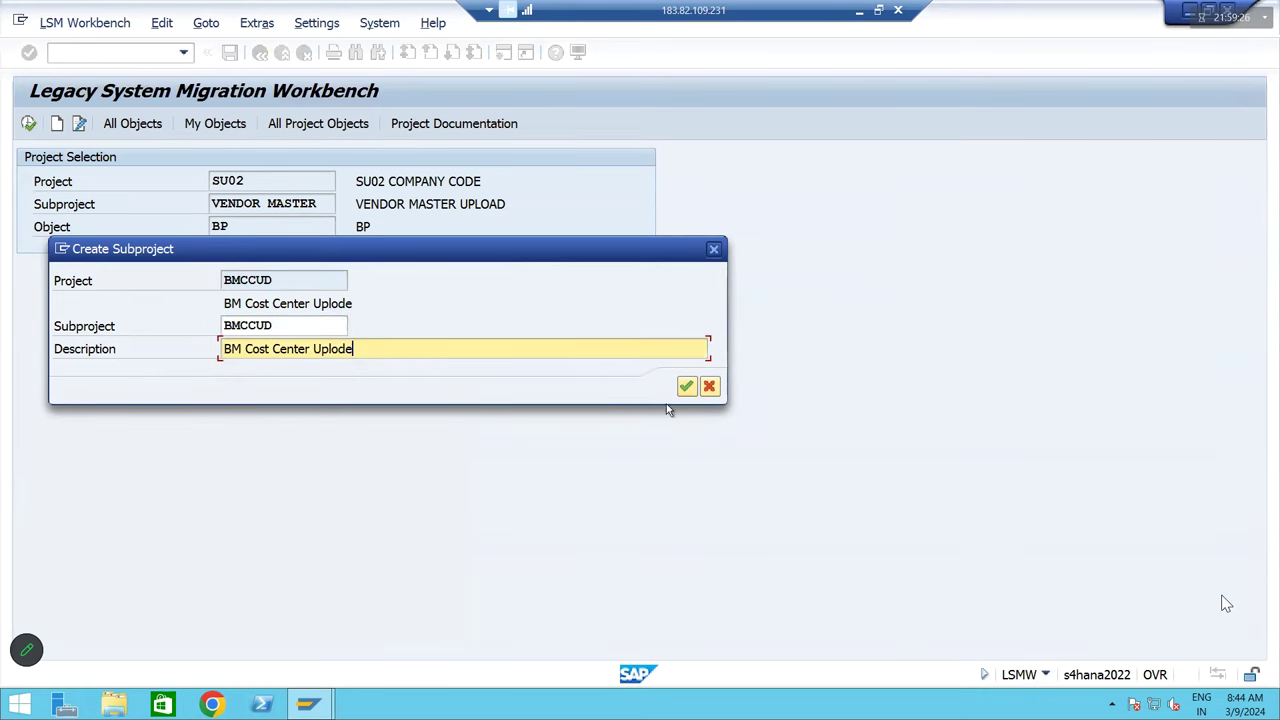
left_click(686, 386)
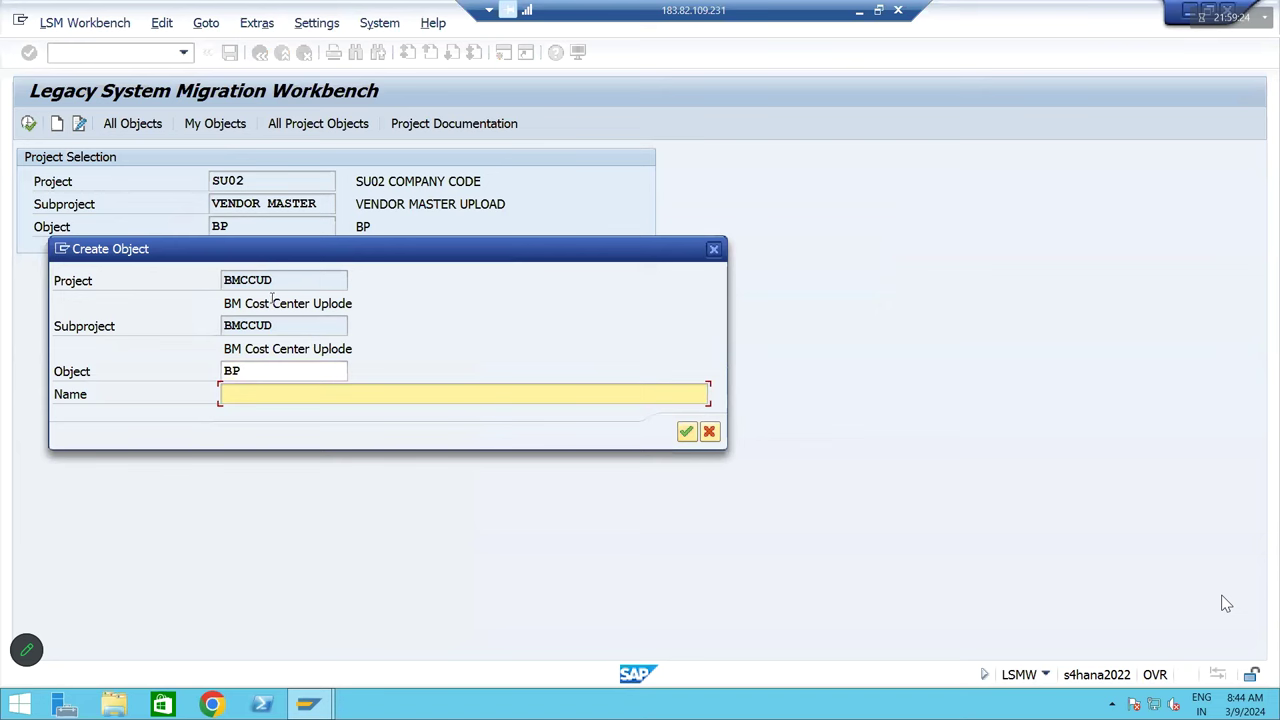
Create the object BMCCUD with the name BM Cost Center Uplod, reusing the subproject's code and description
left_click_drag(276, 281, 221, 281)
key("ctrl+c")
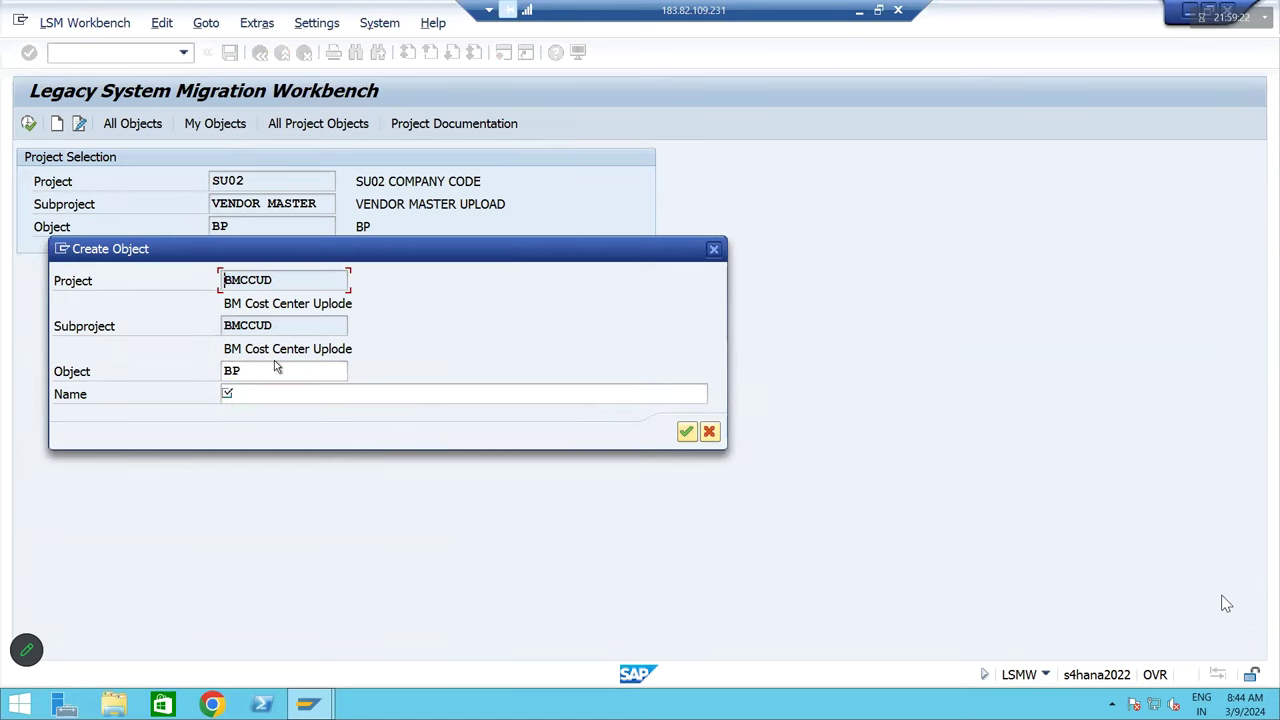
left_click_drag(274, 368, 204, 374)
key("ctrl+v")
left_click_drag(350, 349, 222, 348)
key("ctrl+c")
left_click(256, 397)
key("ctrl+v")
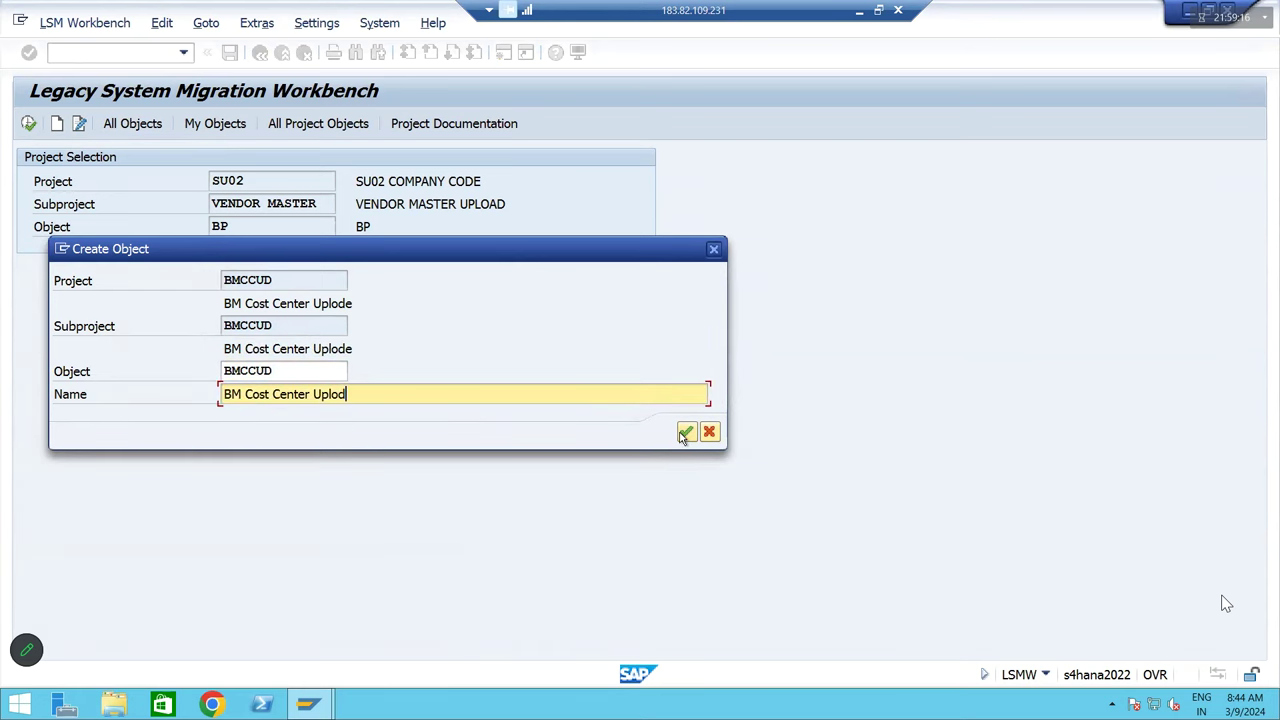
left_click(686, 432)
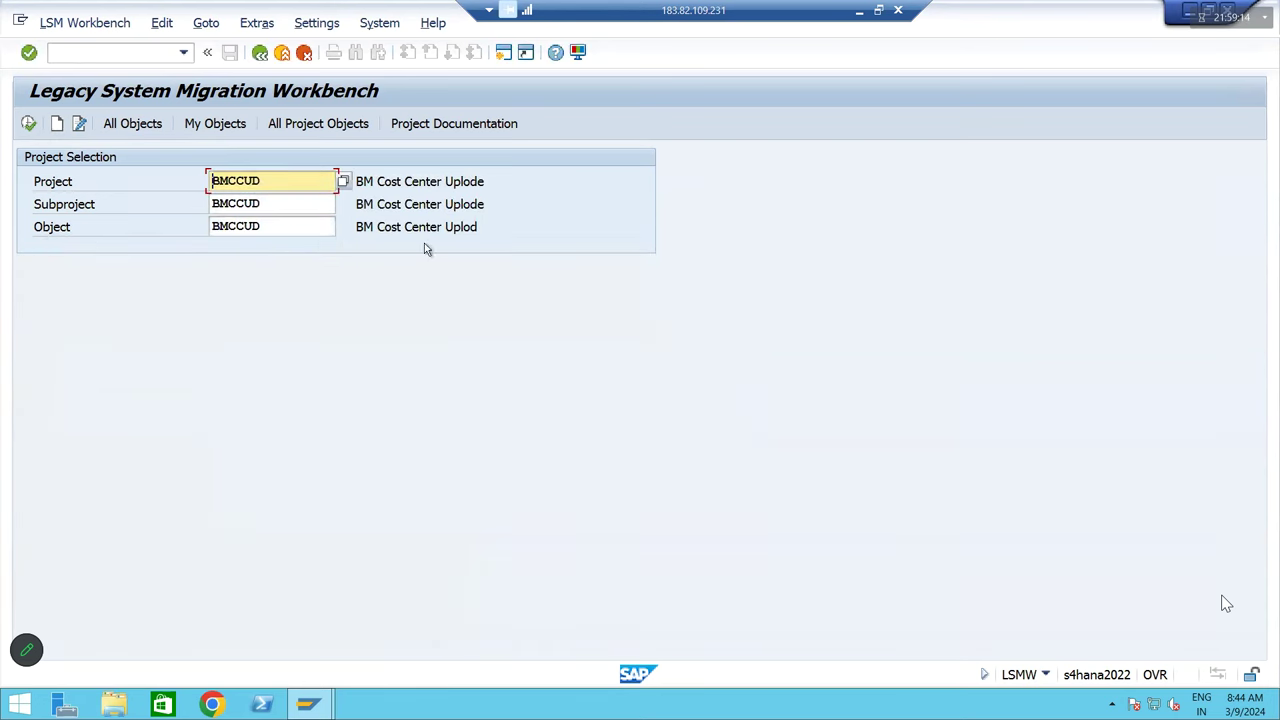
Switch to the Excel worksheet and review the create, update and upload template entries in I12 to I14
left_click_drag(357, 182, 491, 190)
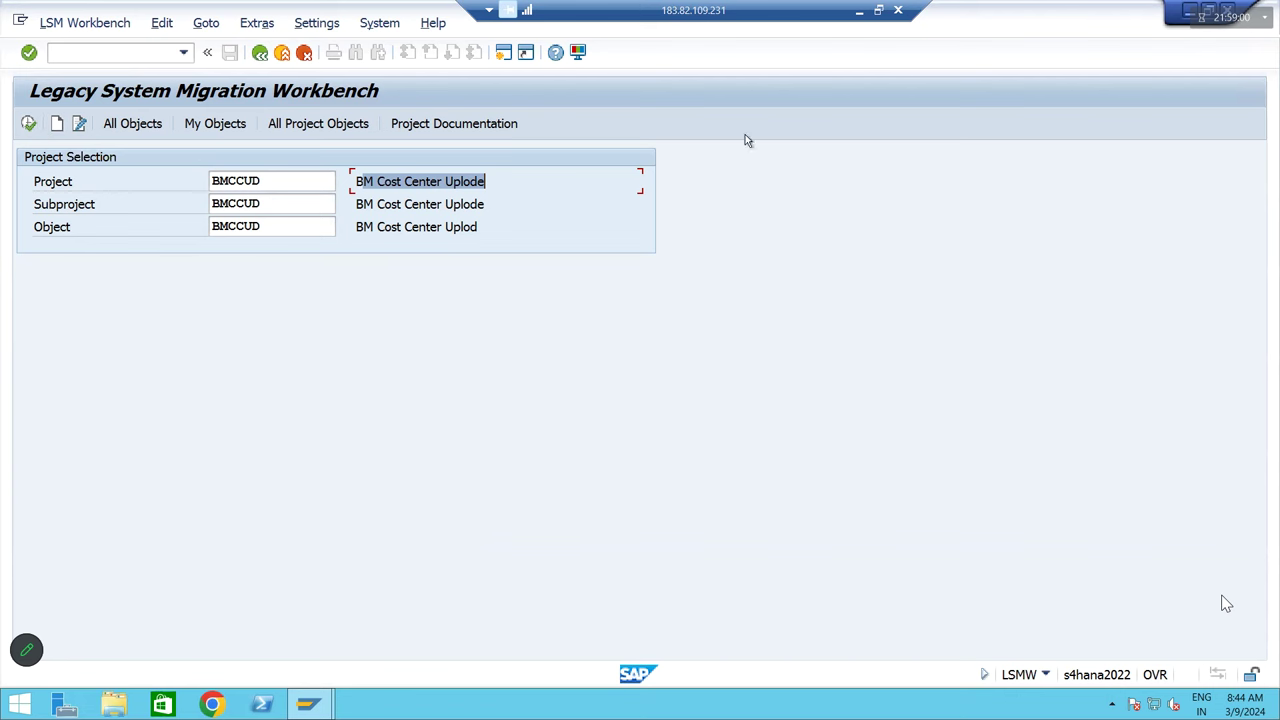
left_click(858, 18)
left_click_drag(908, 483, 1038, 478)
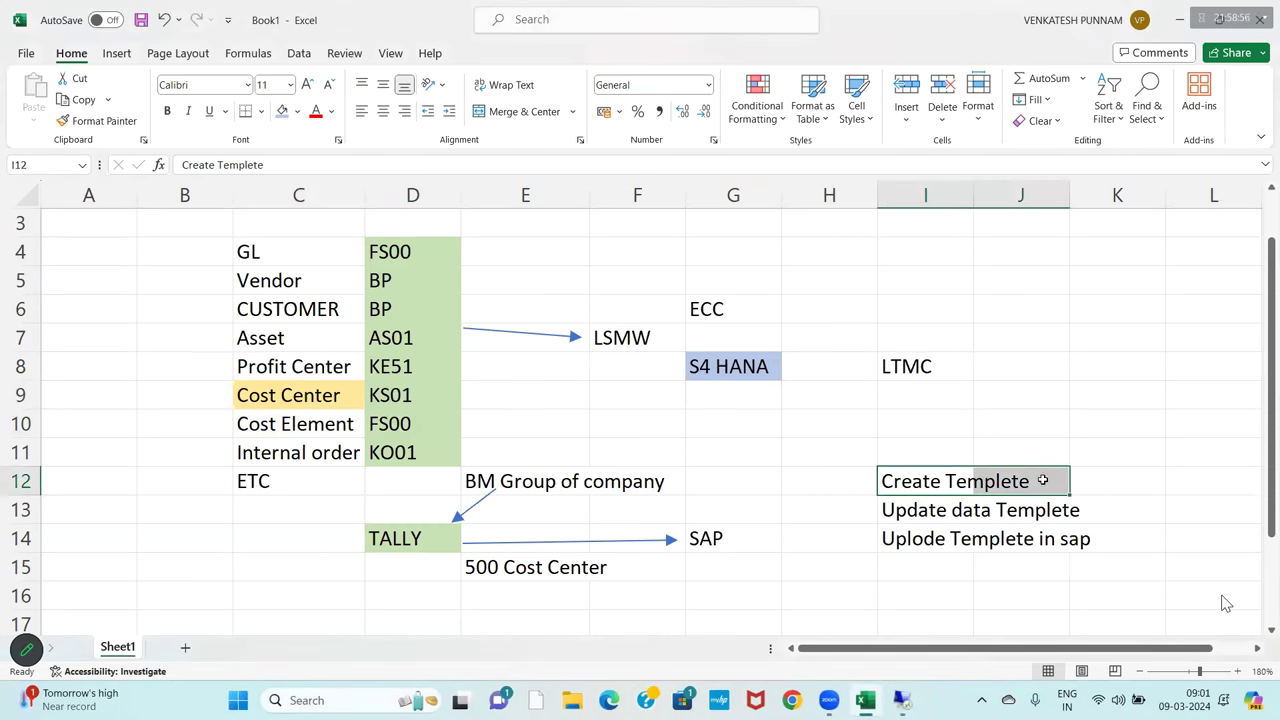
left_click(897, 510)
left_click_drag(897, 510, 1034, 497)
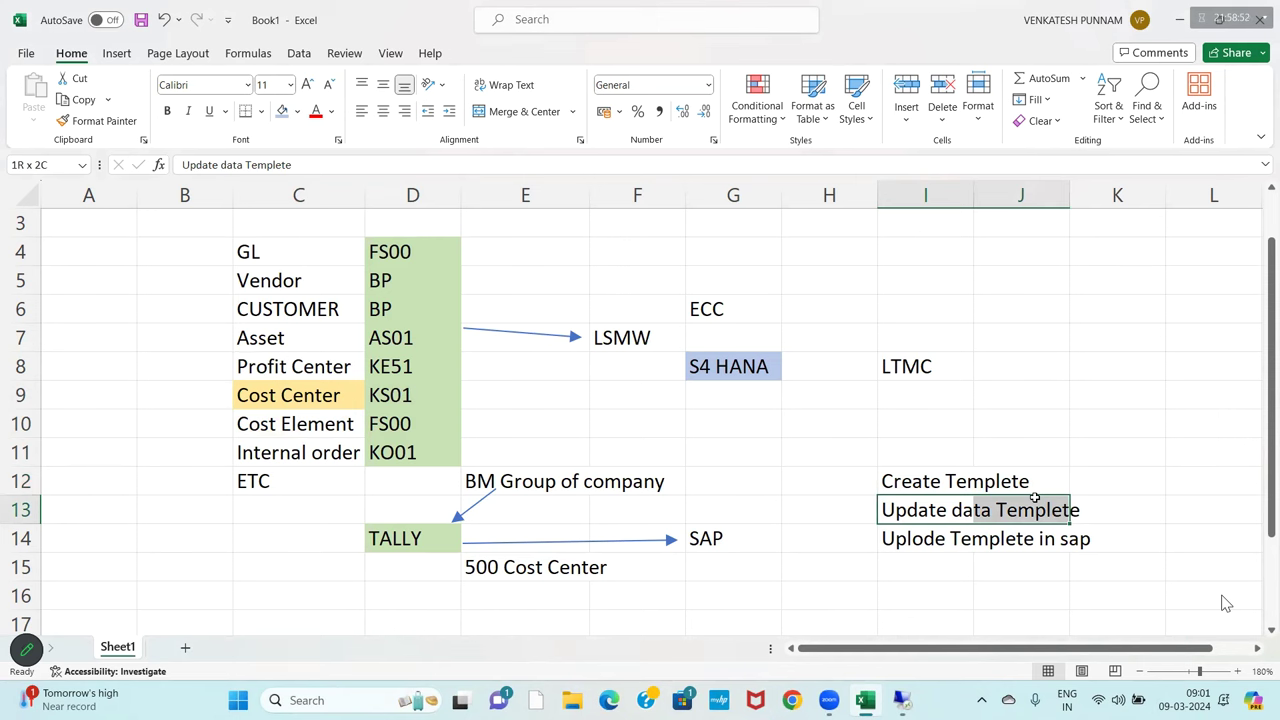
left_click_drag(911, 540, 1076, 540)
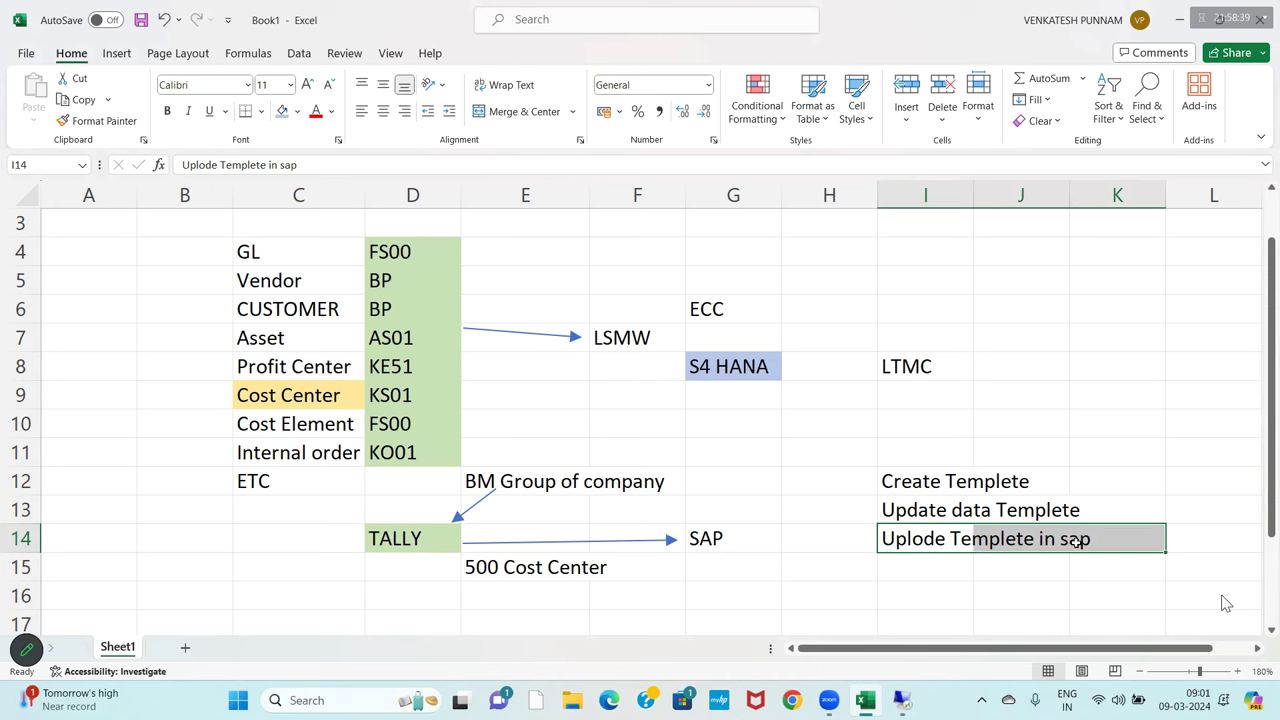
Return to the remote SAP session, open Define Object Attributes for BMCCUD and select Batch Input Recording as the import method
left_click(902, 700)
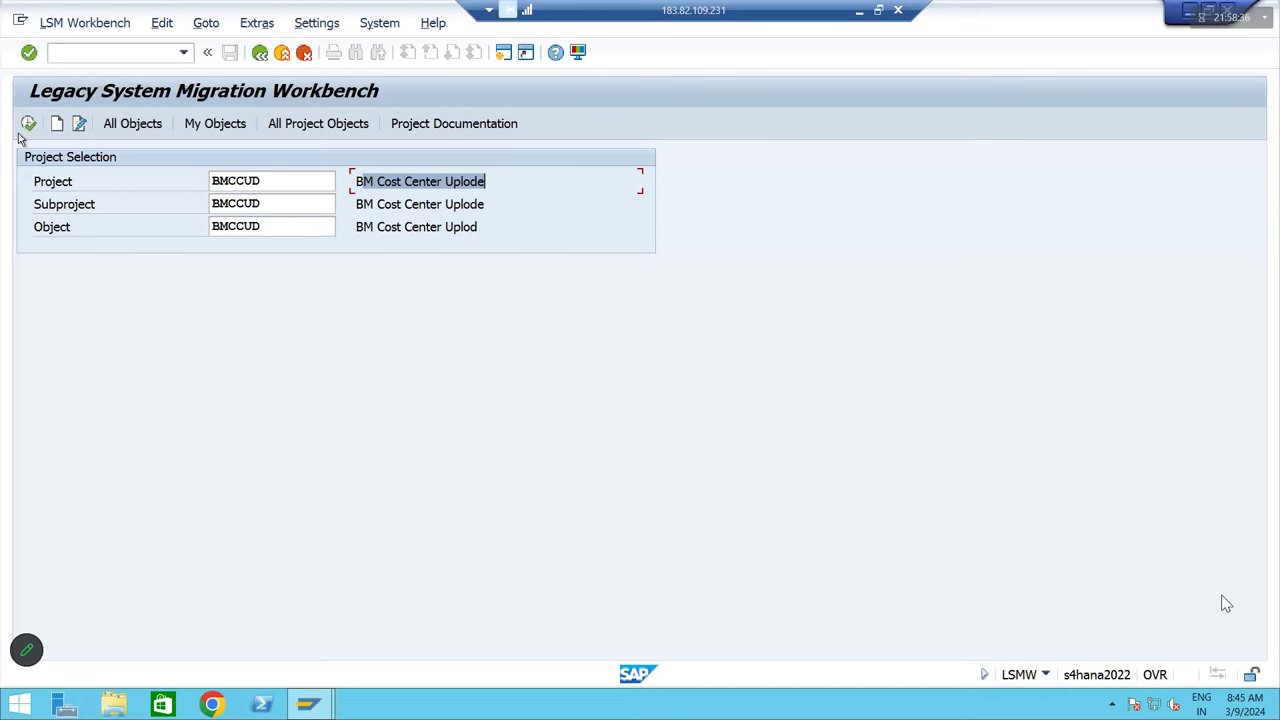
left_click(28, 125)
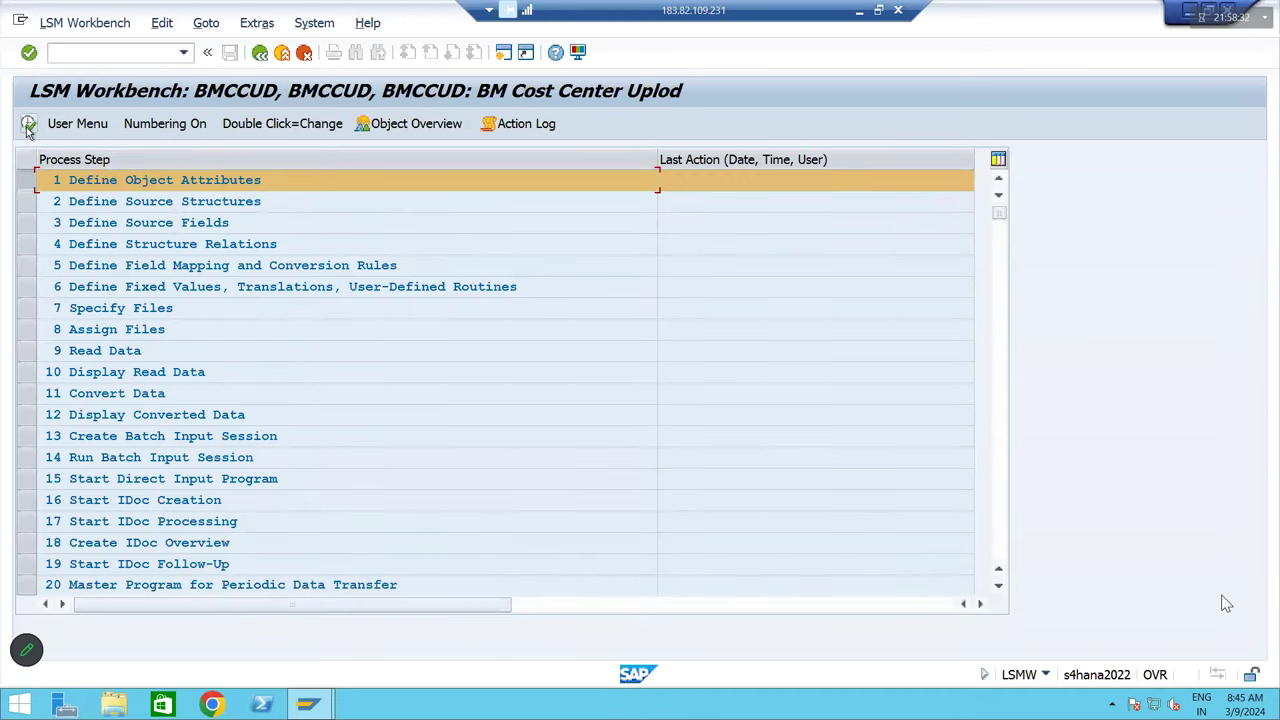
double_click(128, 183)
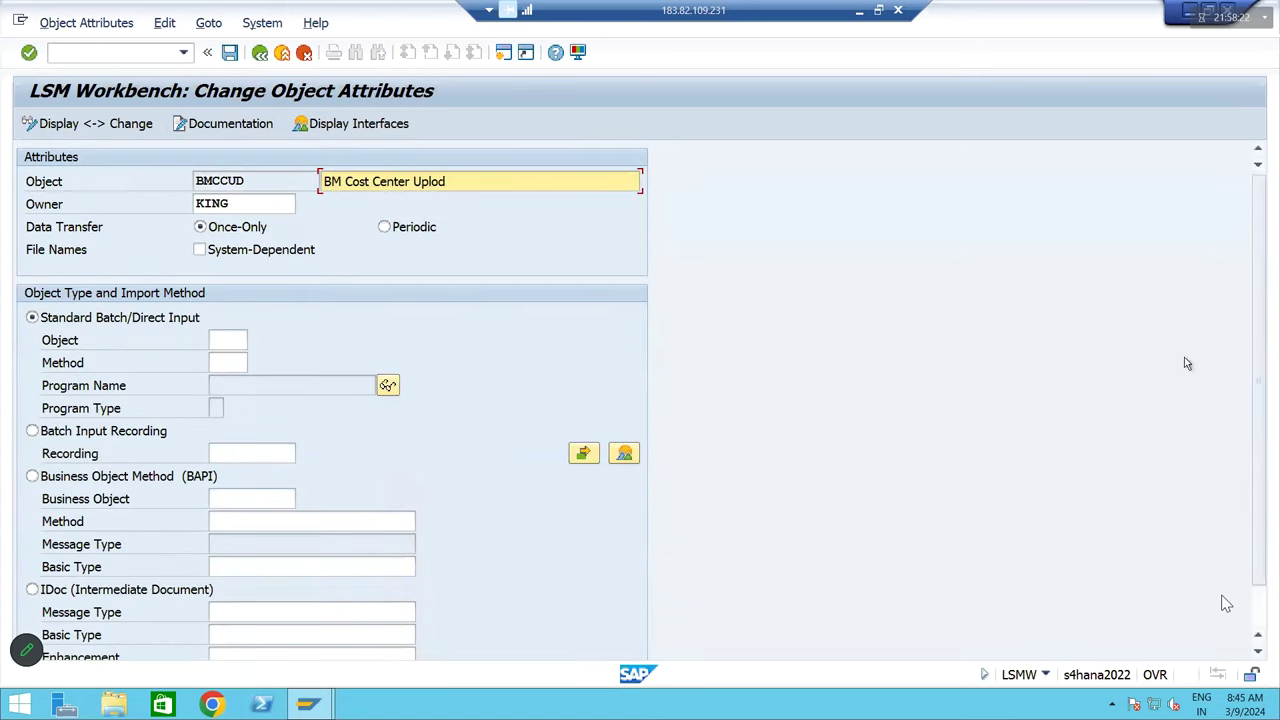
scroll(1268, 362, "down", 2)
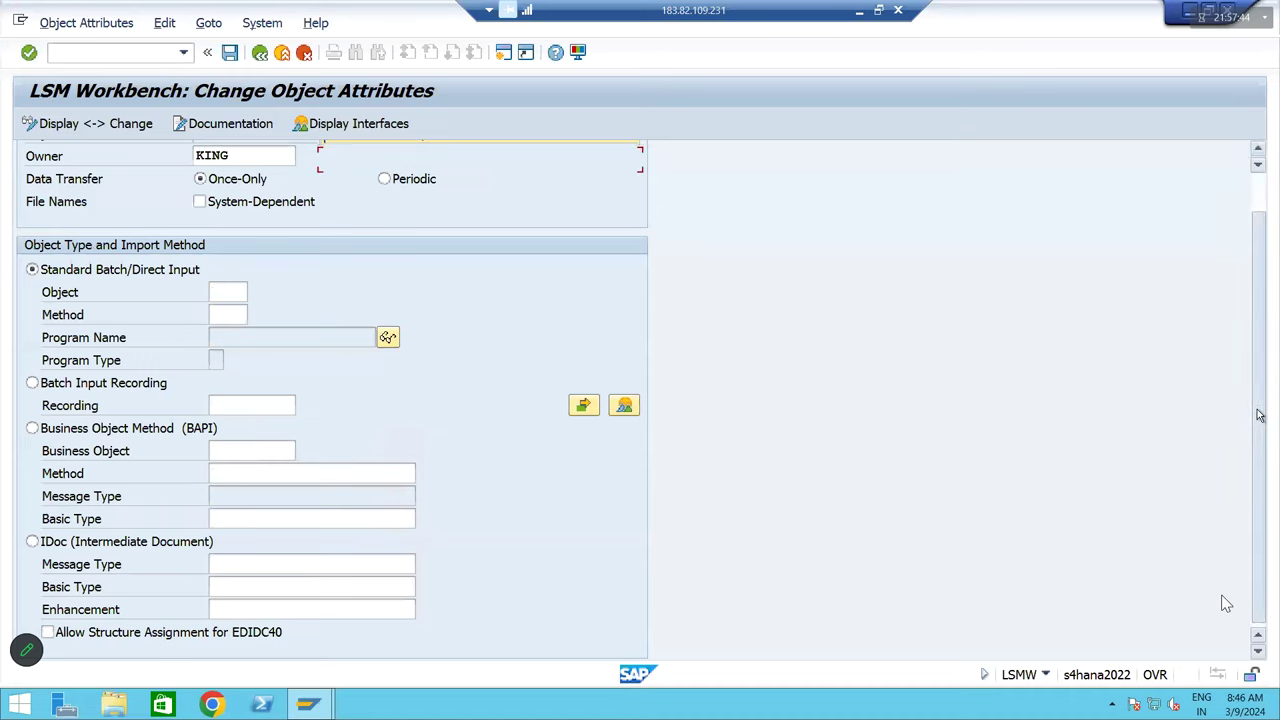
scroll(1260, 415, "up", 2)
scroll(1264, 430, "down", 1)
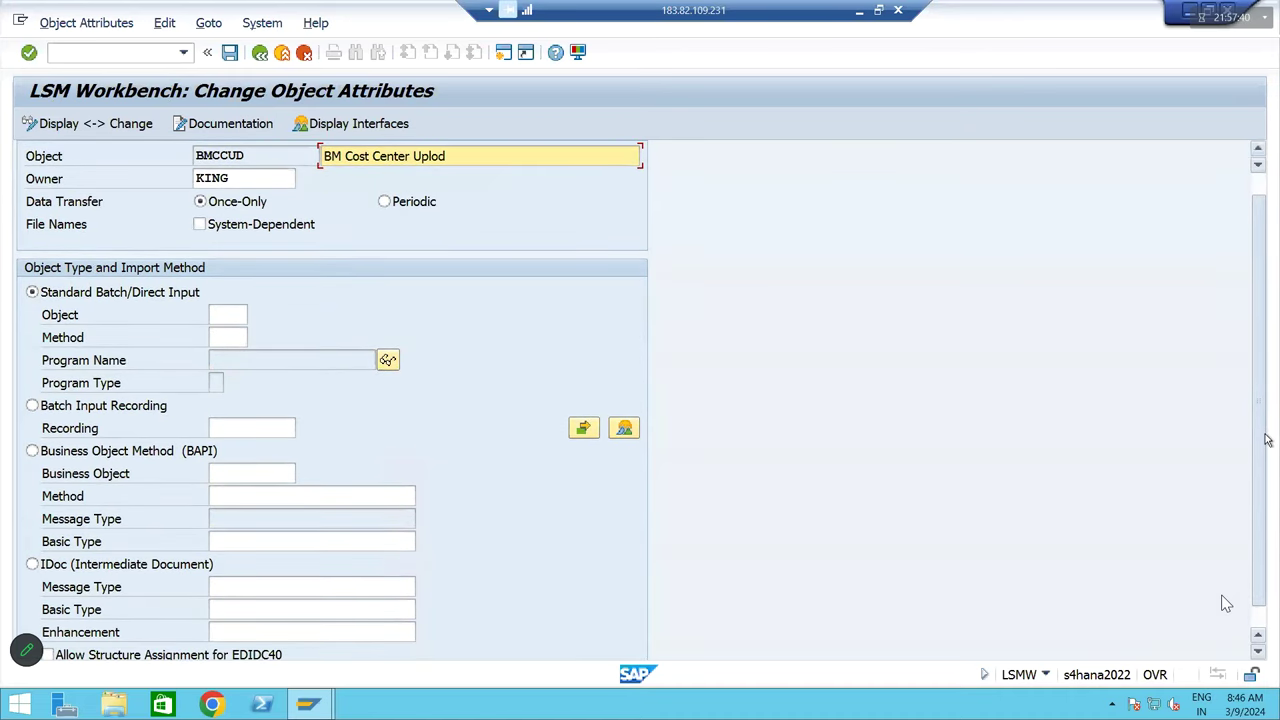
scroll(1268, 445, "down", 1)
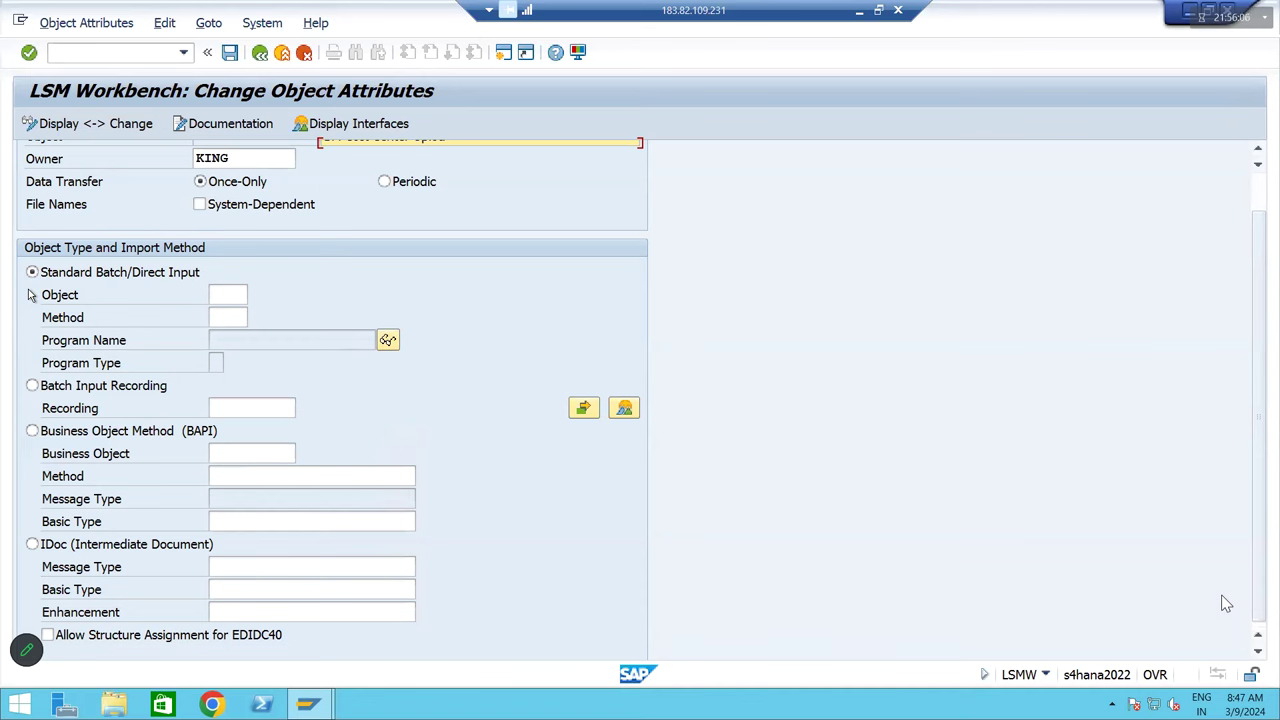
left_click(58, 391)
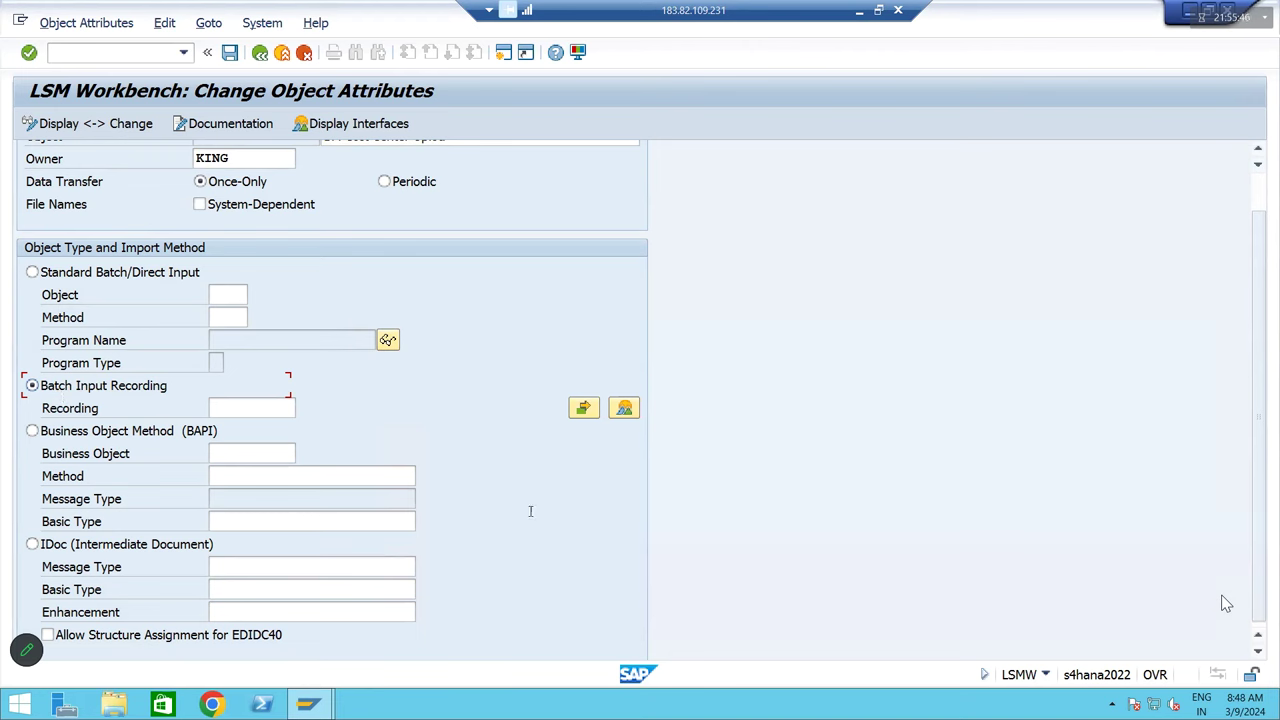
Create the recording BMCU in the project's recordings overview, described as BM COST Center upload, for transaction KS01
left_click(624, 409)
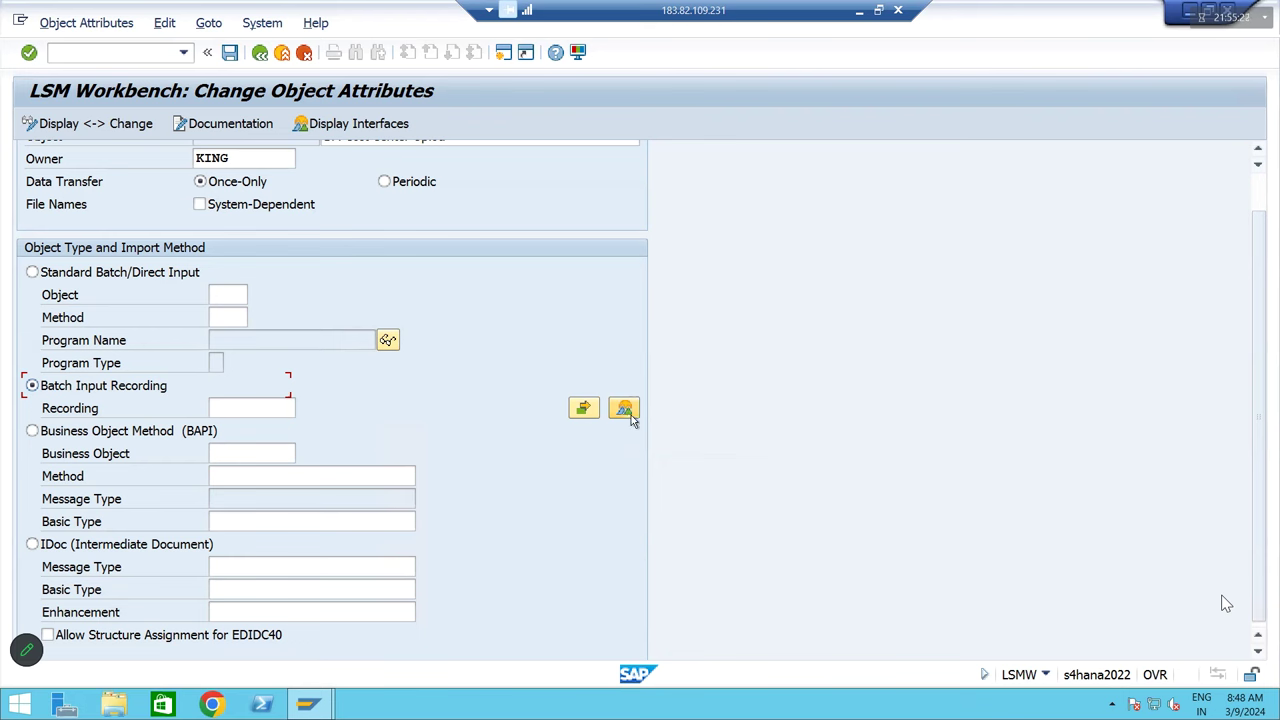
left_click(625, 409)
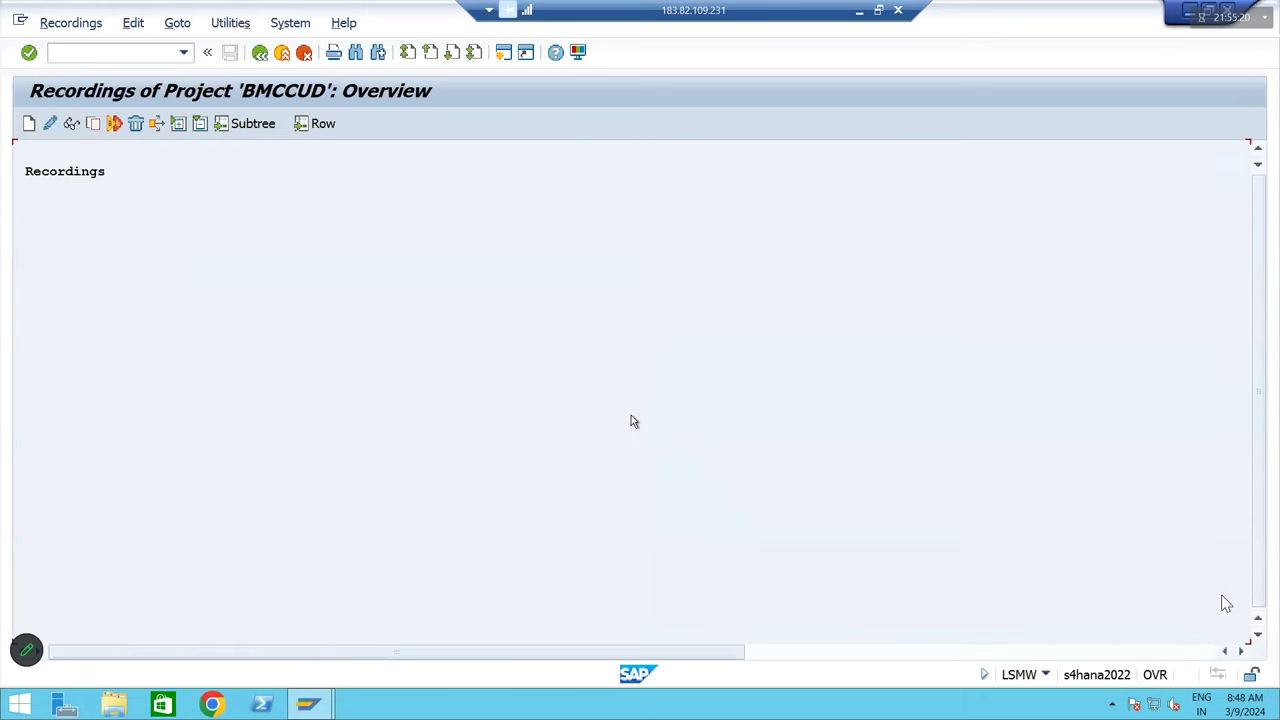
left_click(29, 124)
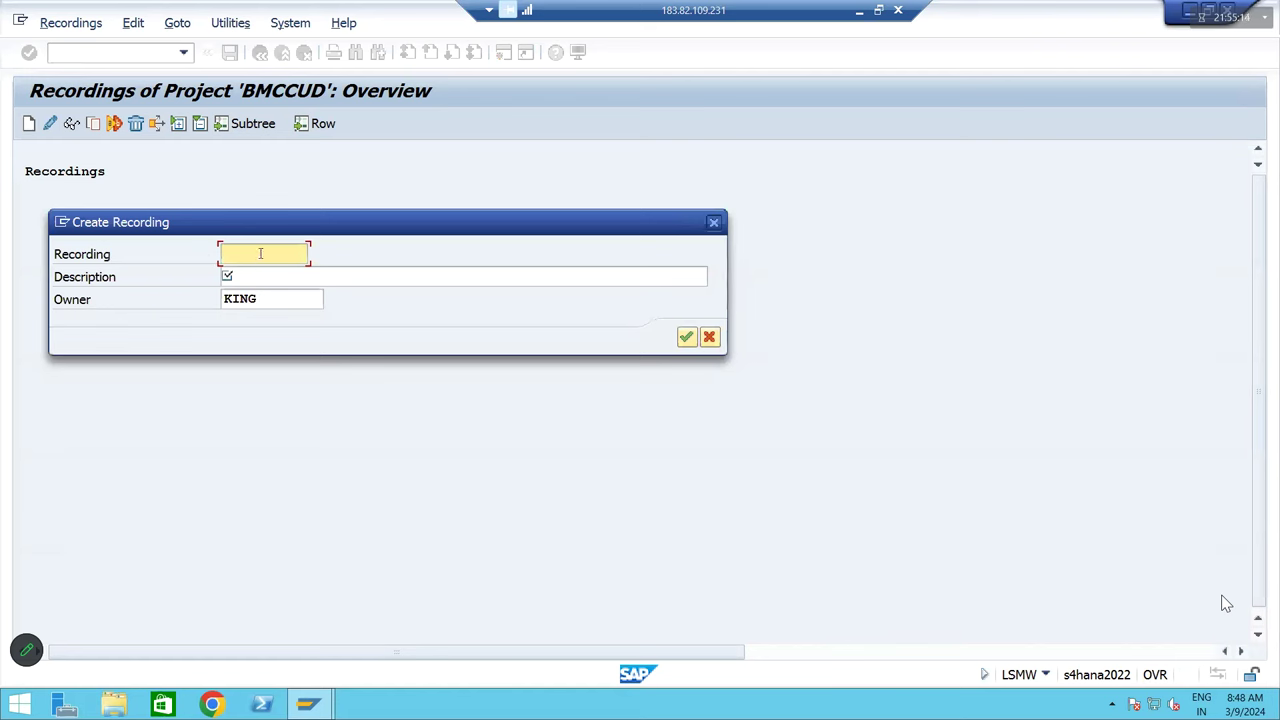
type("BMCU")
key("Tab")
type("BM COST C")
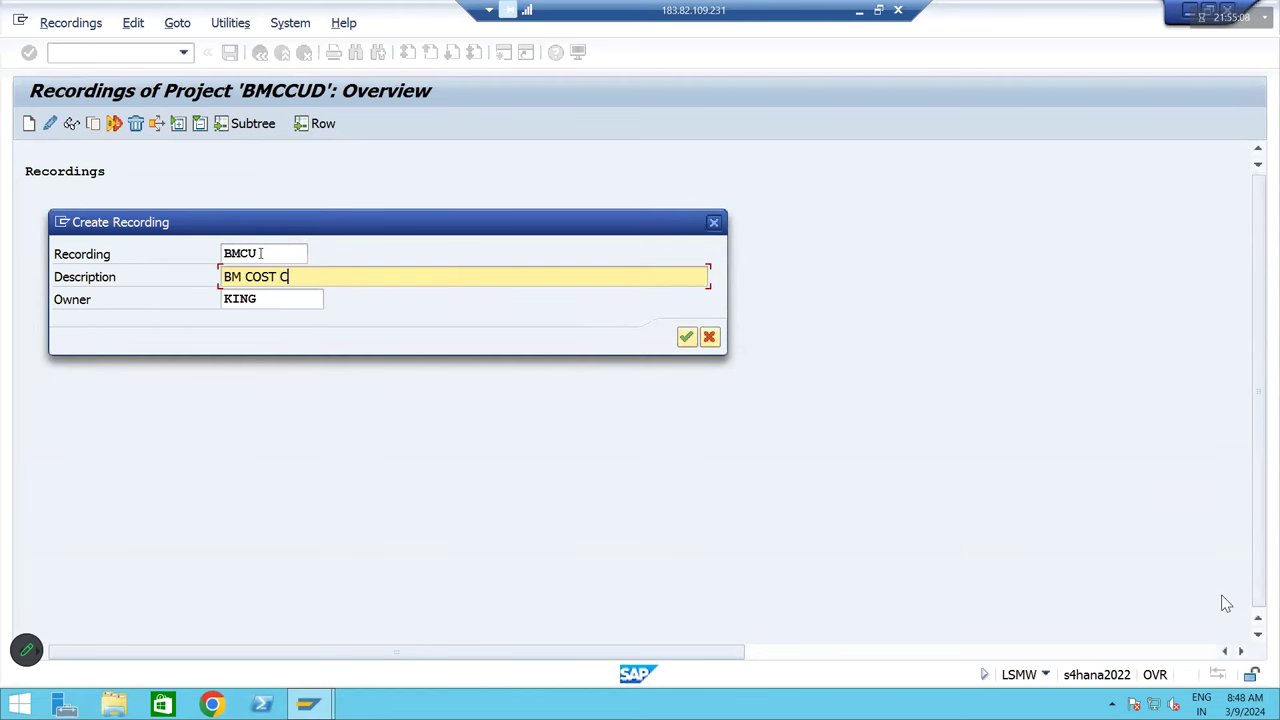
type("enter upload")
left_click(686, 338)
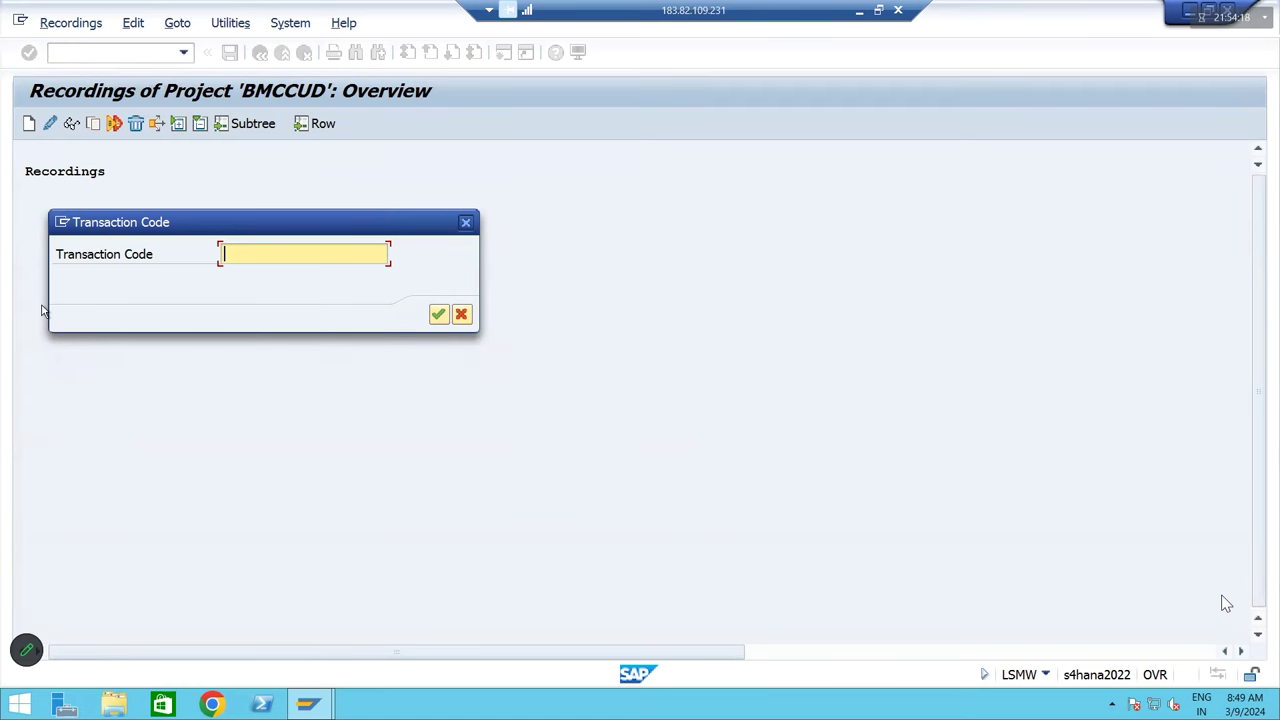
type("KS01")
key("Return")
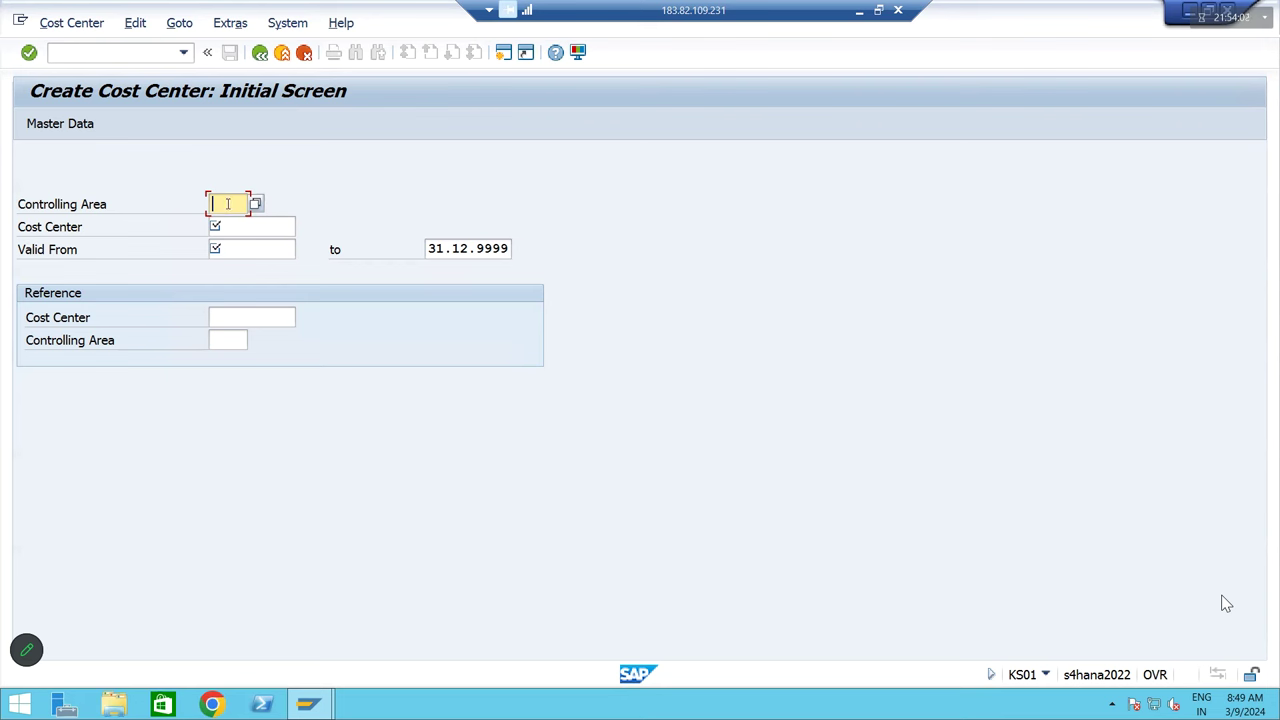
Enter controlling area BMCA and cost center BMCC12 on the Create Cost Center initial screen
type("BMCA")
key("Tab")
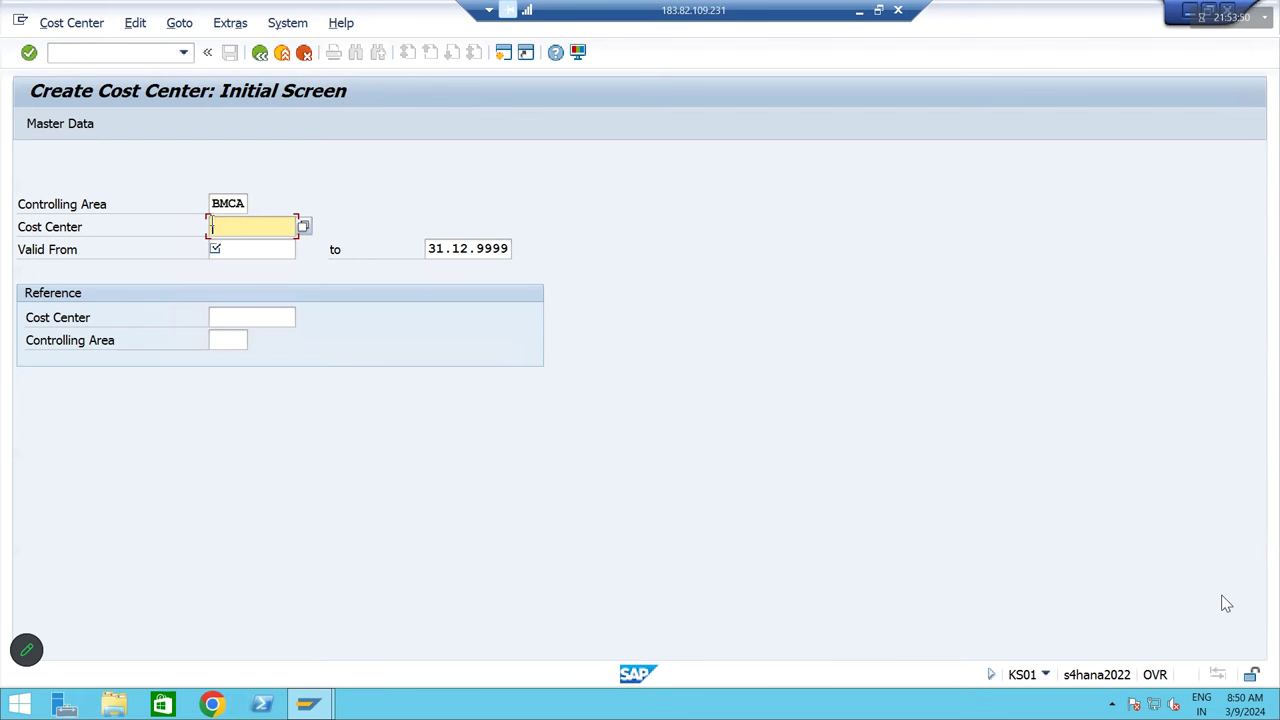
type("BMCC12")
Set the cost center's Valid From date to 01.04.2023 using the calendar
left_click(244, 250)
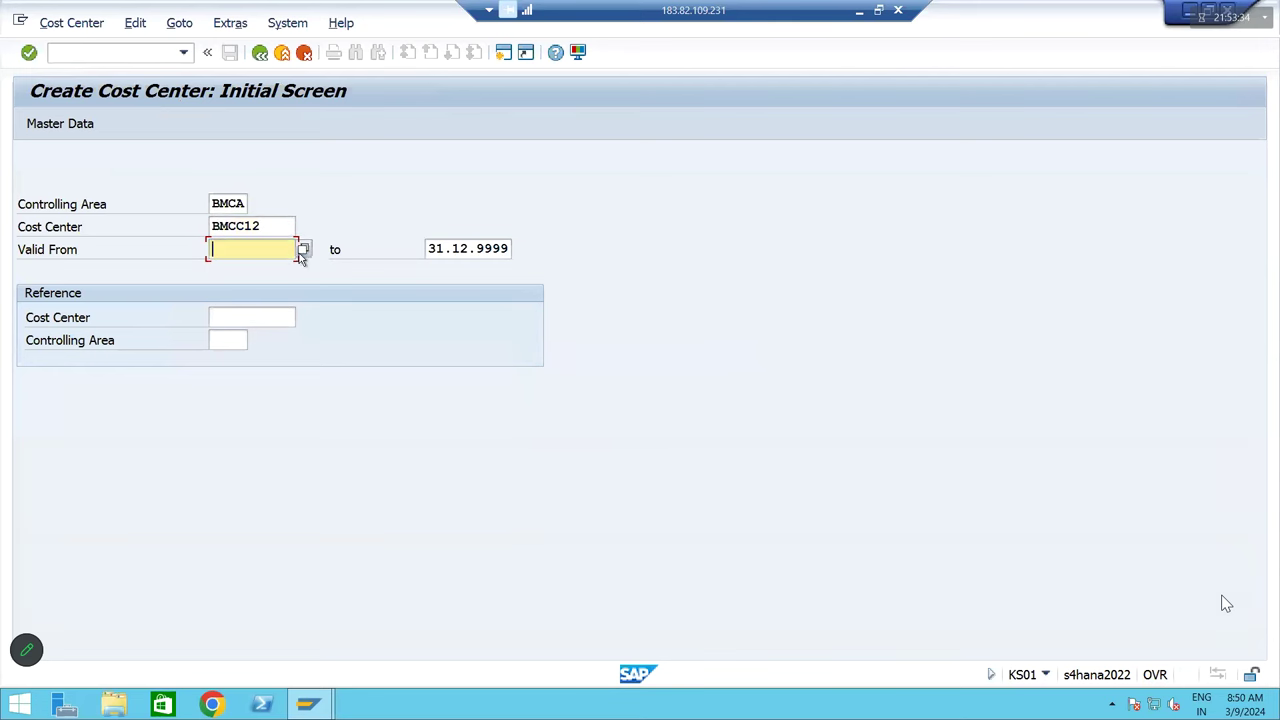
left_click(303, 250)
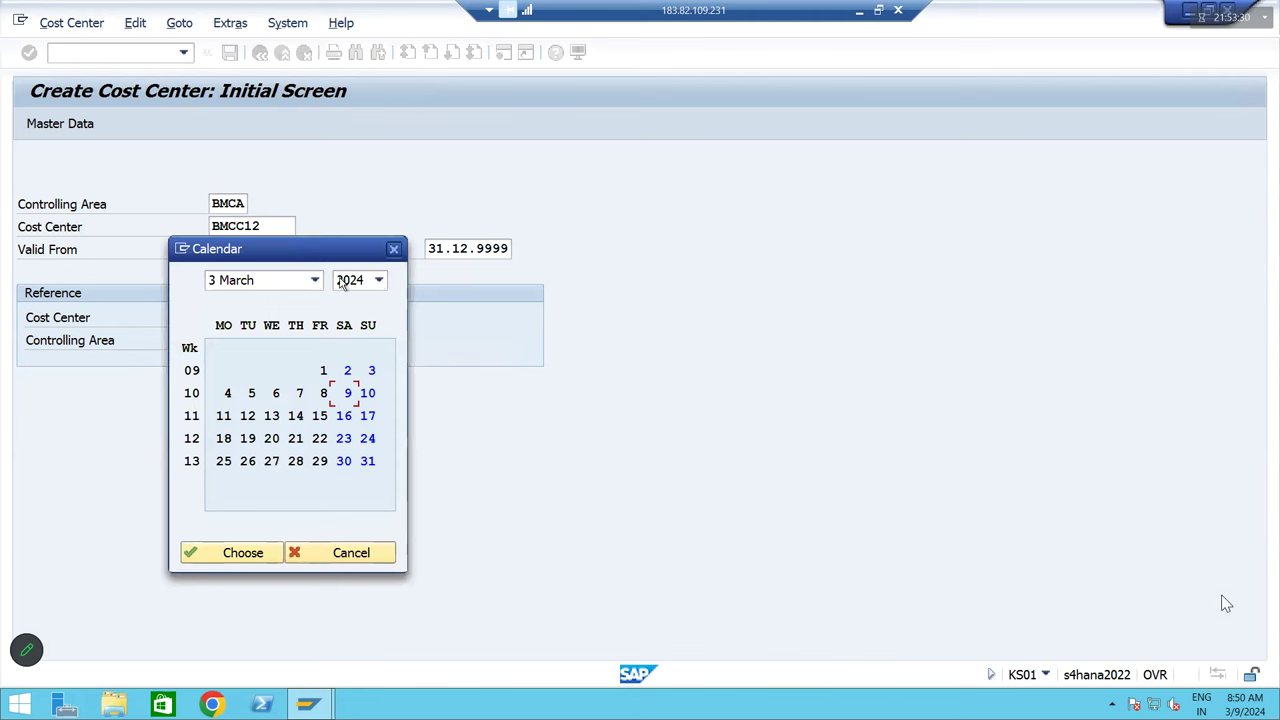
left_click(315, 281)
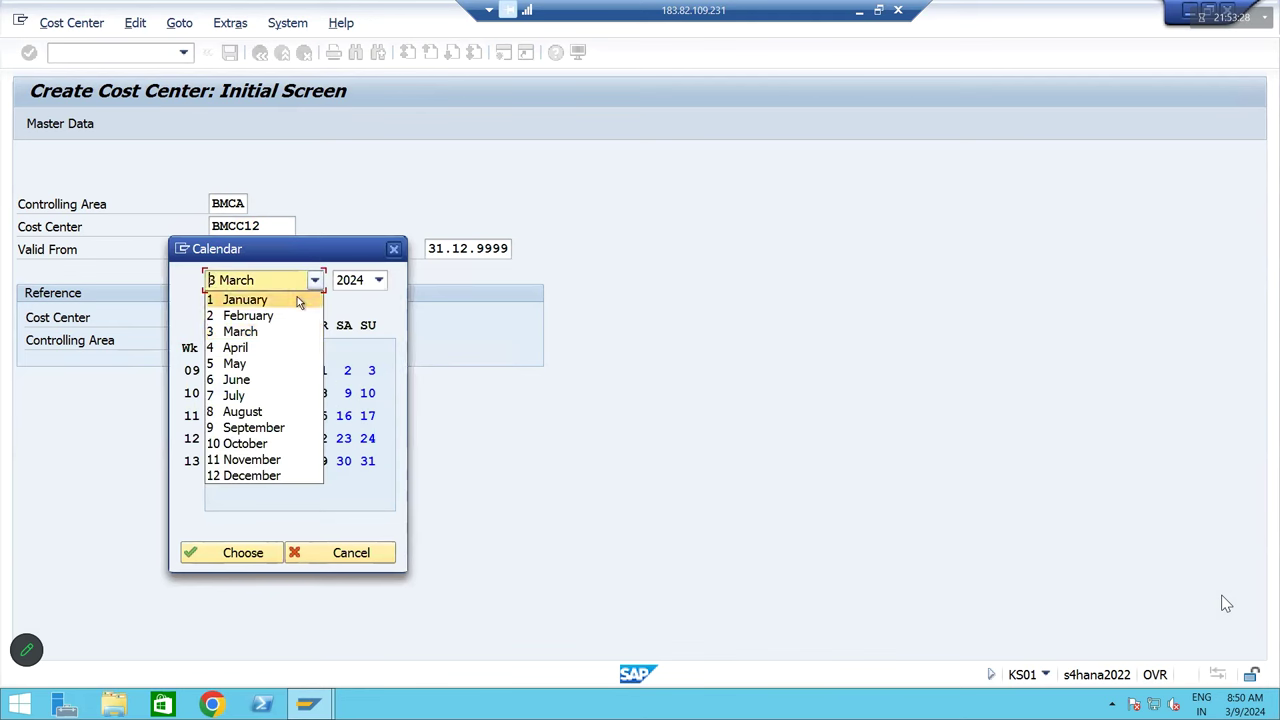
left_click(285, 333)
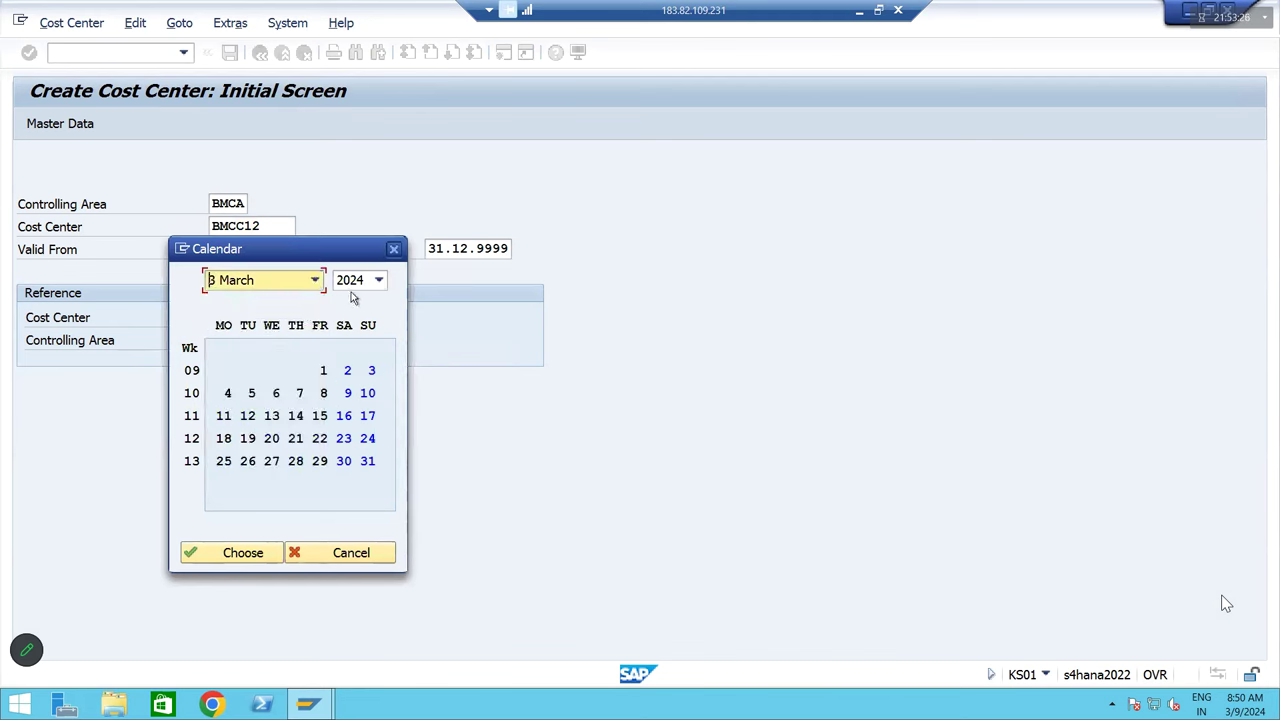
left_click(315, 281)
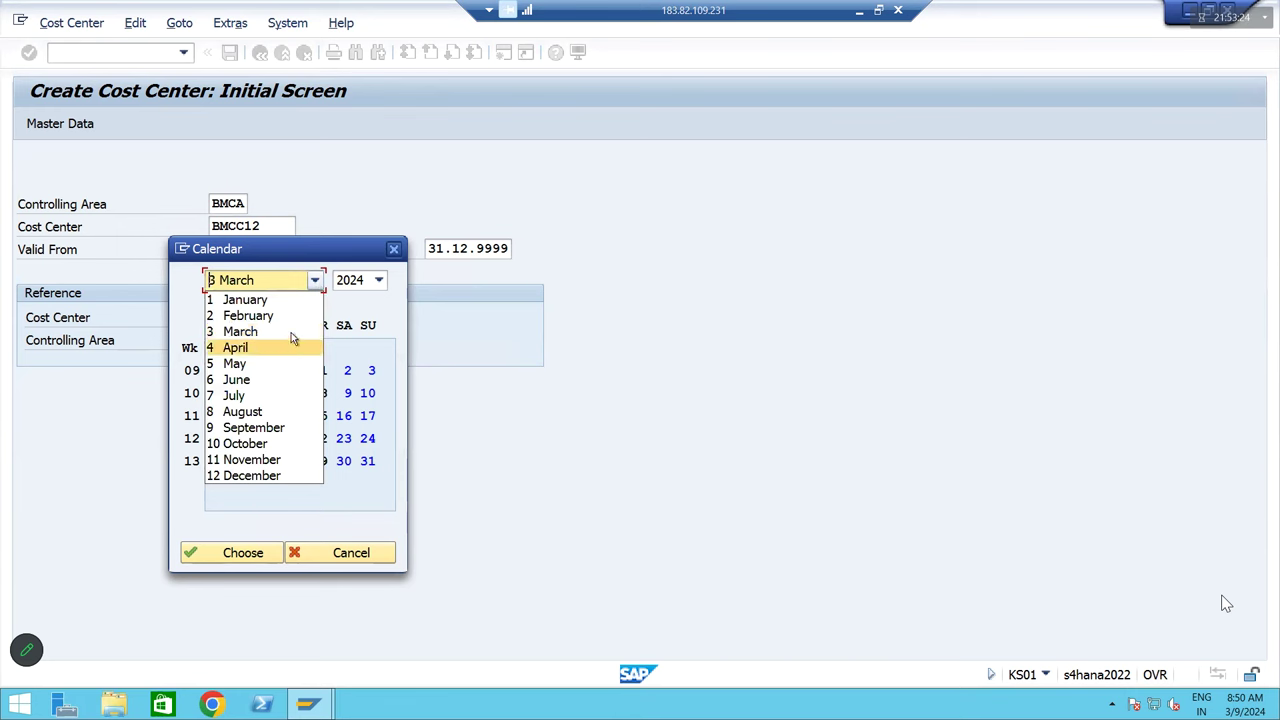
left_click(286, 346)
left_click(379, 280)
left_click(378, 299)
left_click(350, 299)
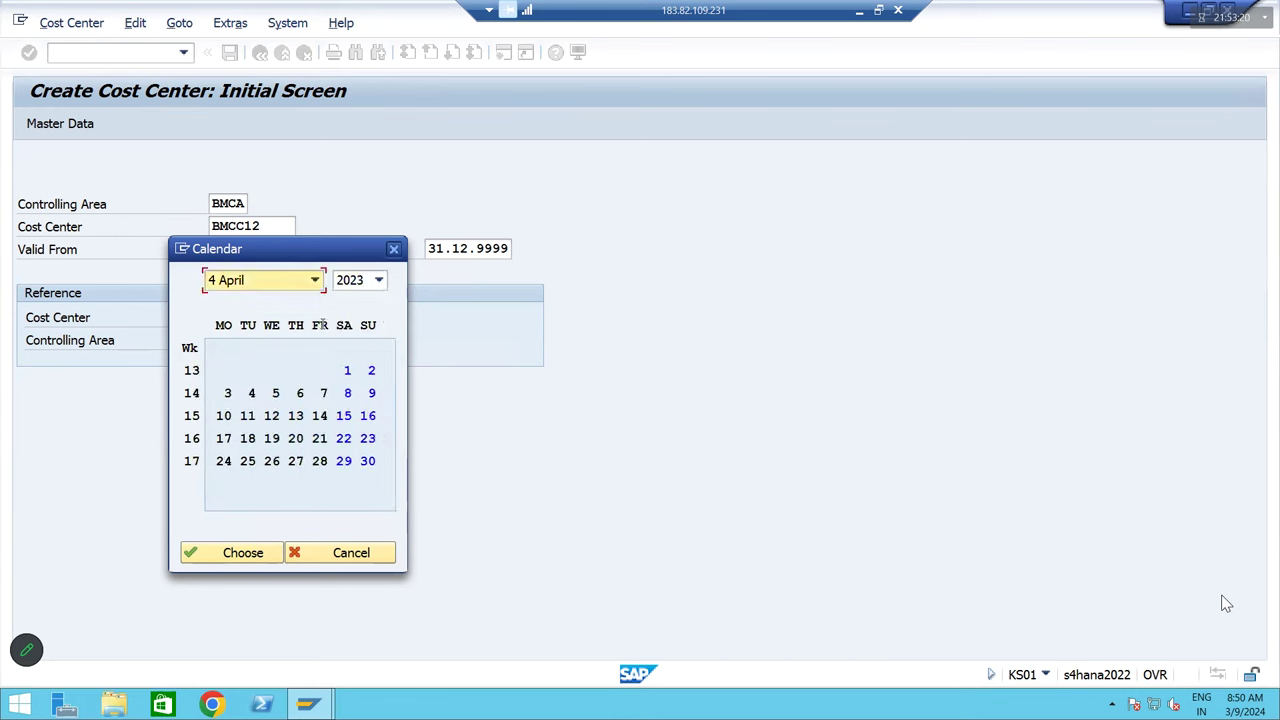
double_click(347, 370)
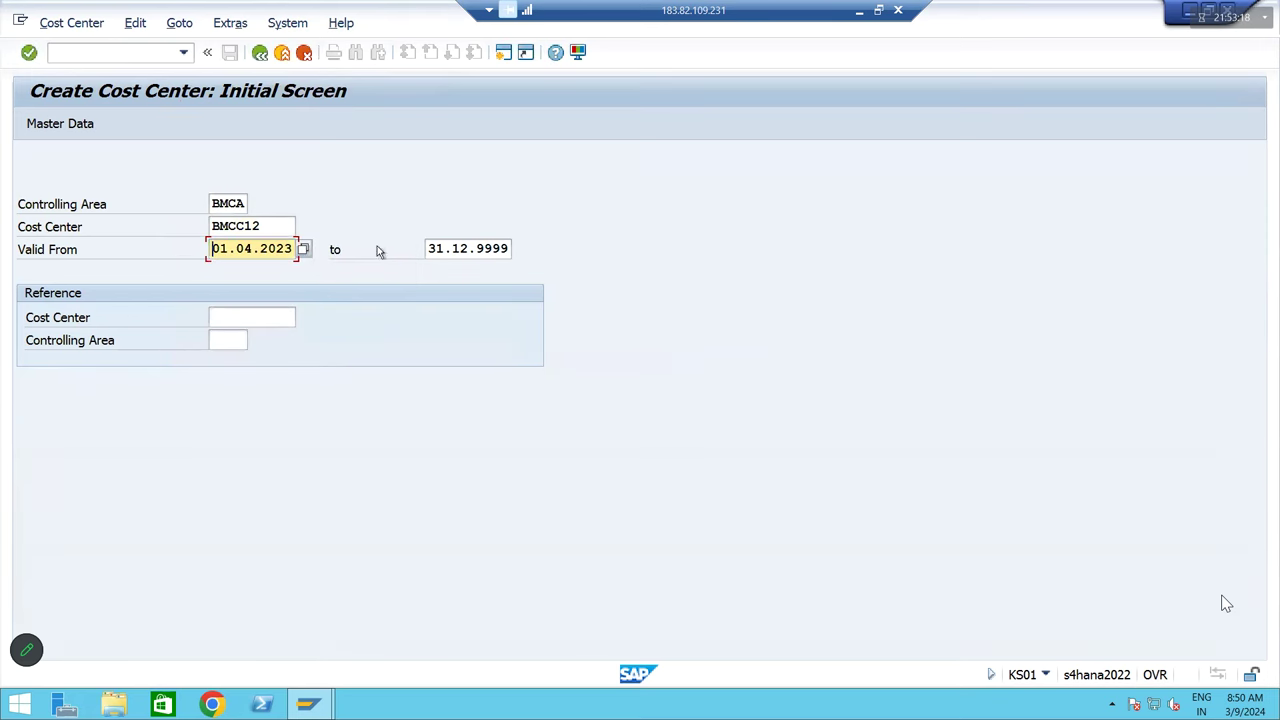
Re-enter the valid-to date as 31.12.9999 and continue to the cost center's Basic Screen
left_click(445, 250)
left_click_drag(433, 248, 515, 249)
left_click(493, 248)
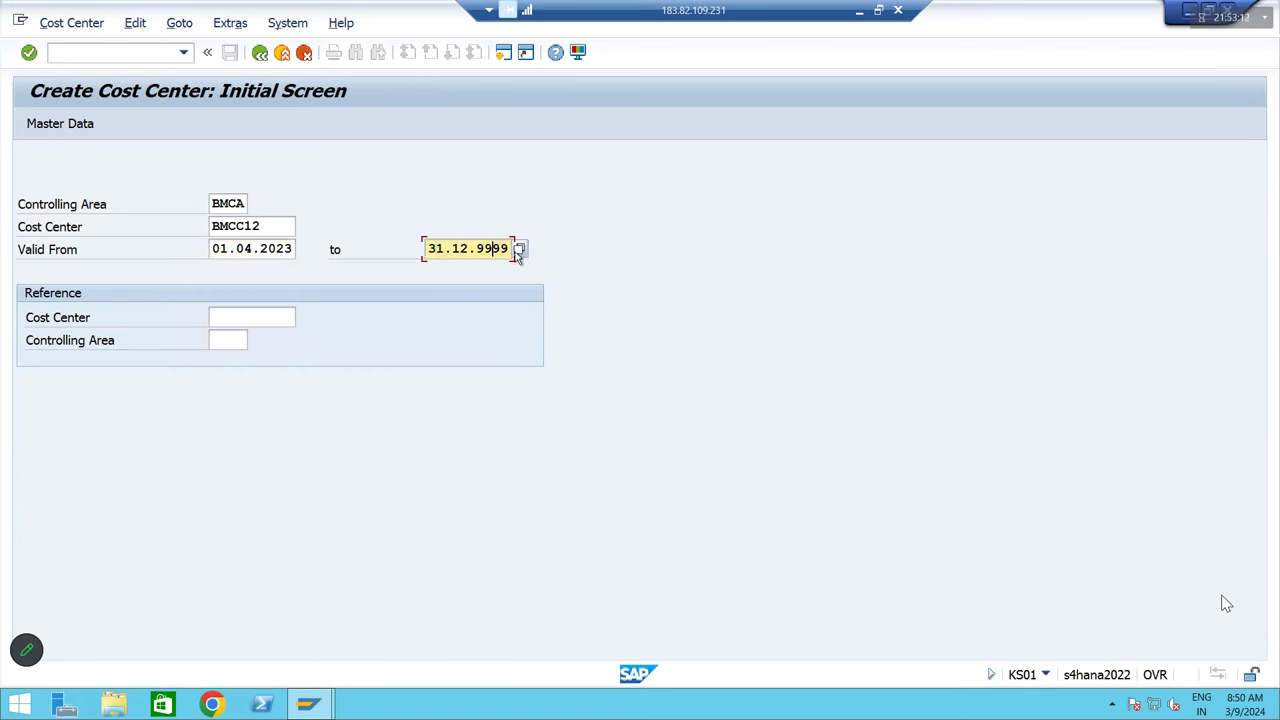
key("End")
key("BackSpace")
key("BackSpace")
key("BackSpace")
type("999")
key("Return")
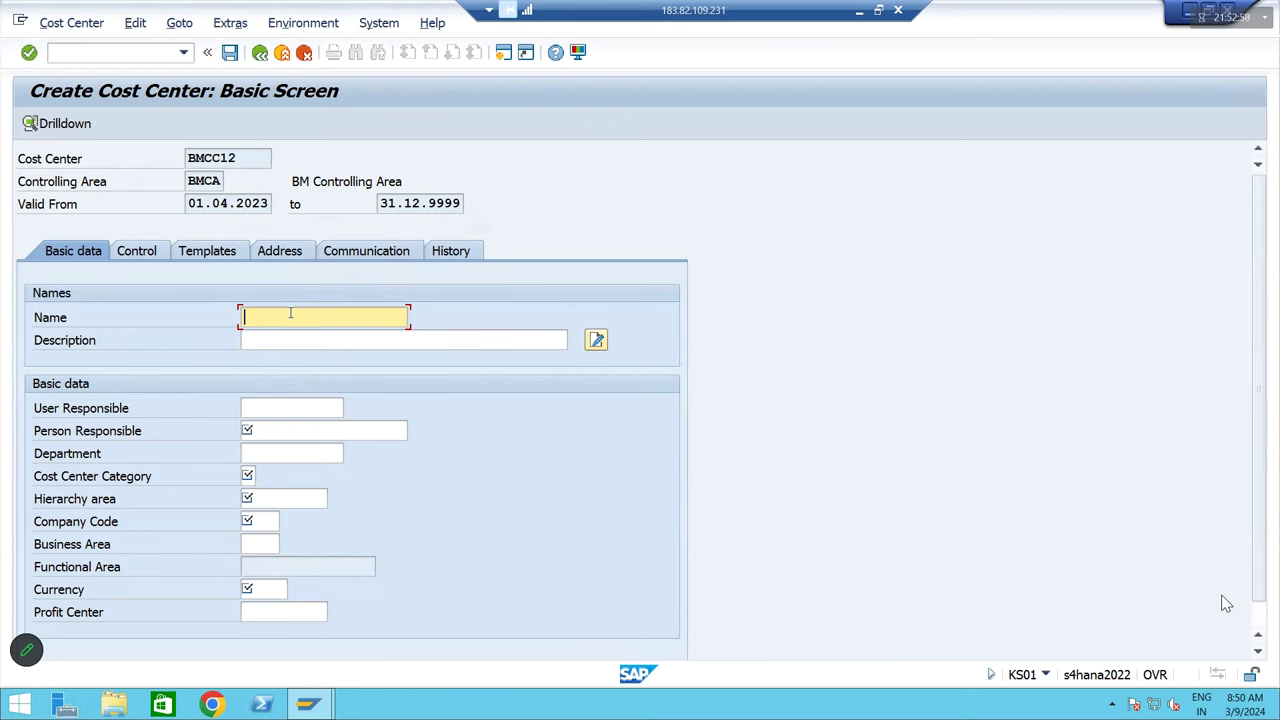
Name the cost center BMCC12 and describe it as BM COST Center 12
type("BMCC12")
key("Tab")
key("shift+Tab")
key("shift+Home")
key("Tab")
type("BM ")
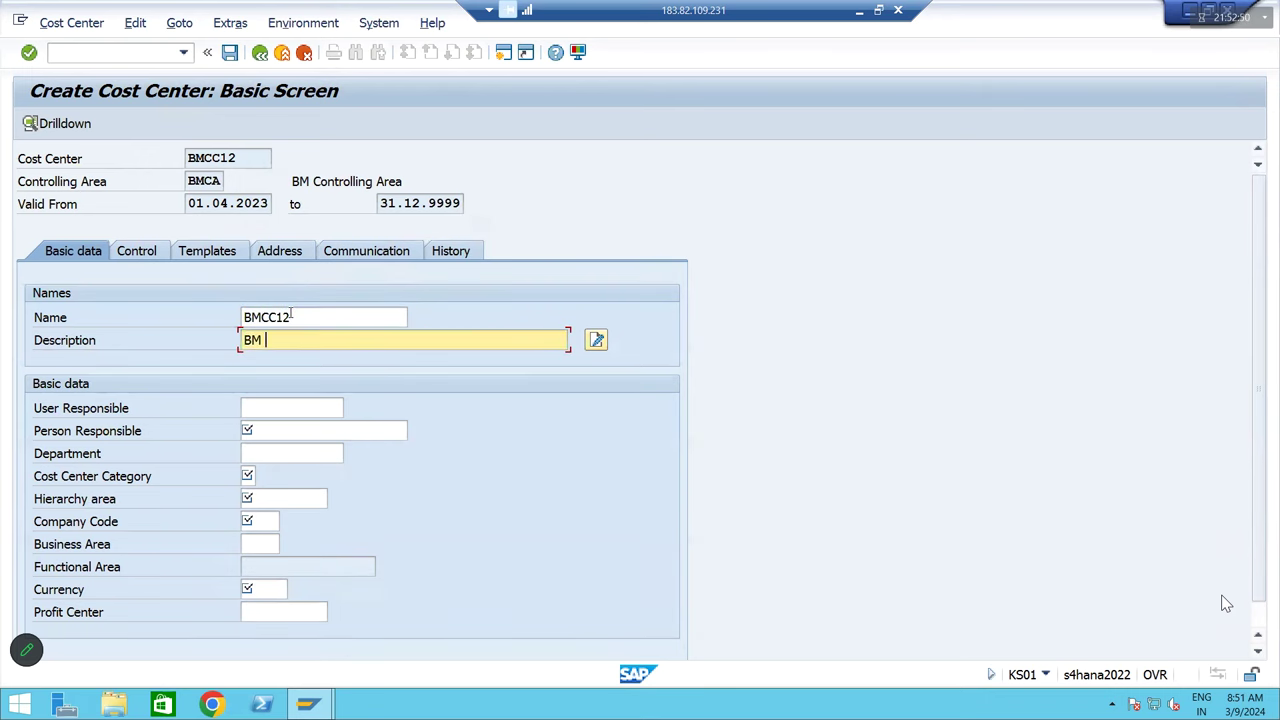
type("COST CETNE")
key("BackSpace")
key("BackSpace")
key("BackSpace")
key("BackSpace")
key("BackSpace")
type("enter 12")
Fill in the person responsible's name and choose cost center category O (Finance)
left_click(270, 421)
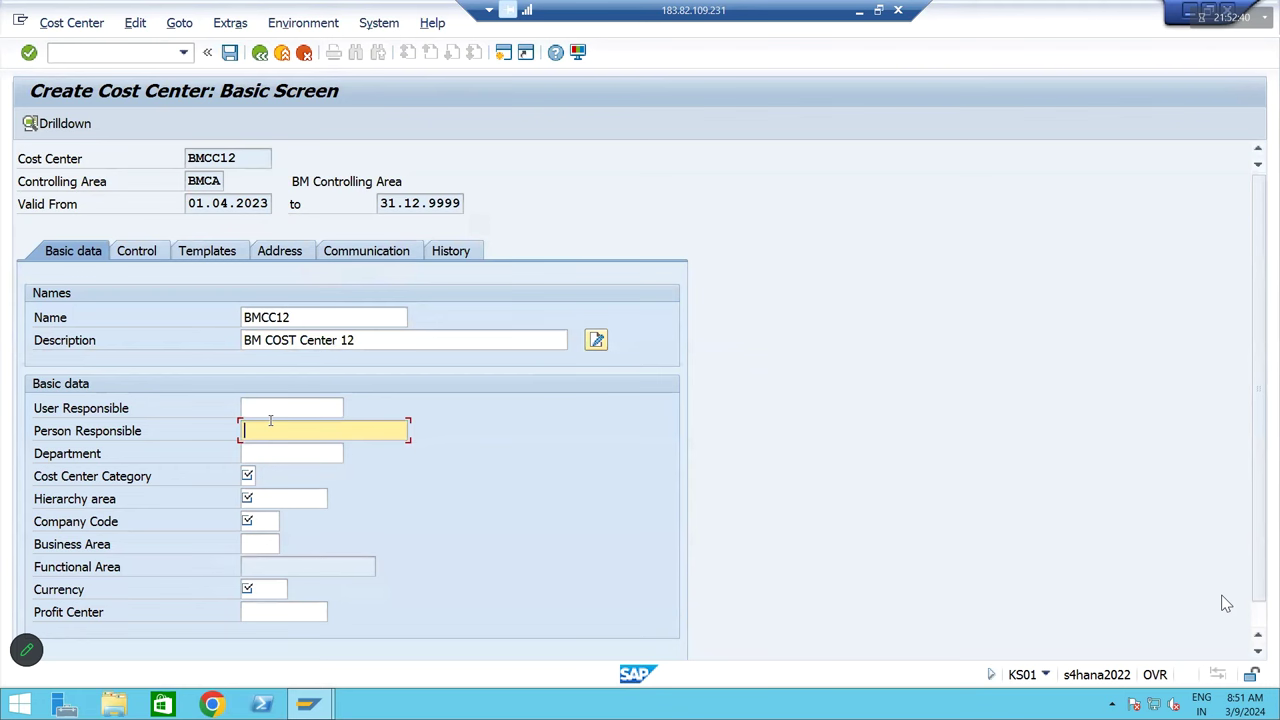
type("MR ")
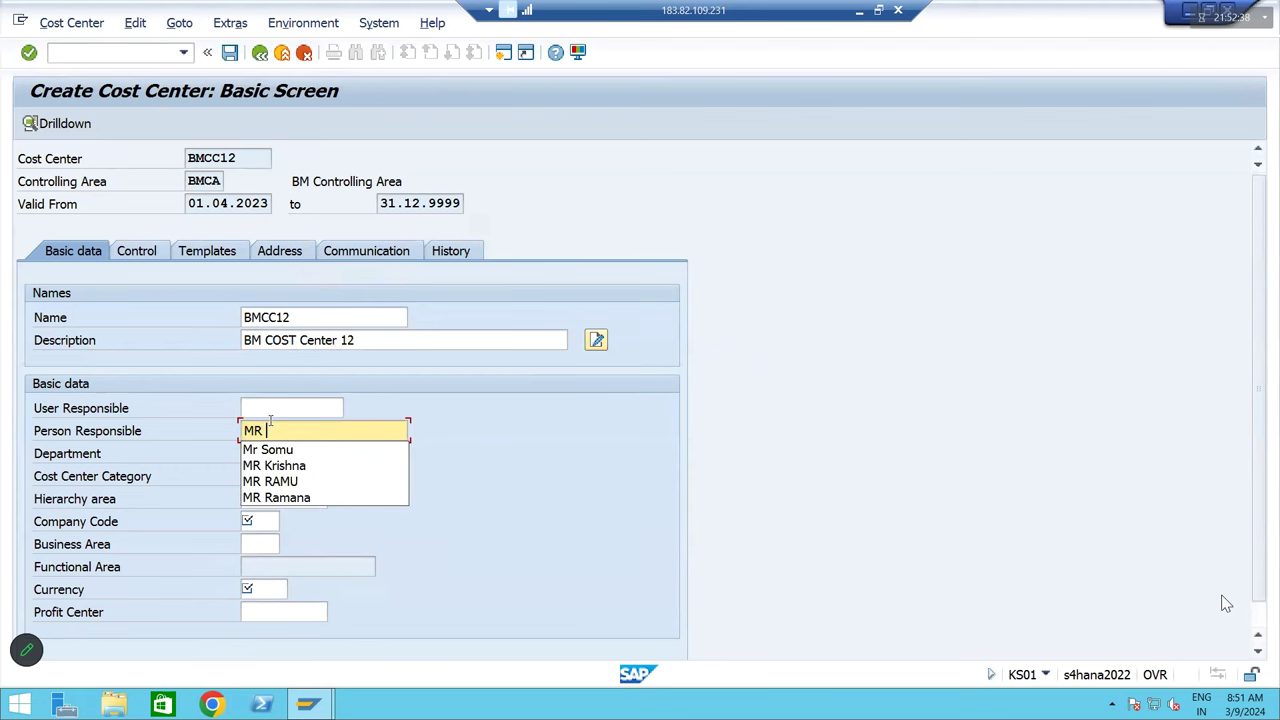
type("RAMANA")
key("Tab")
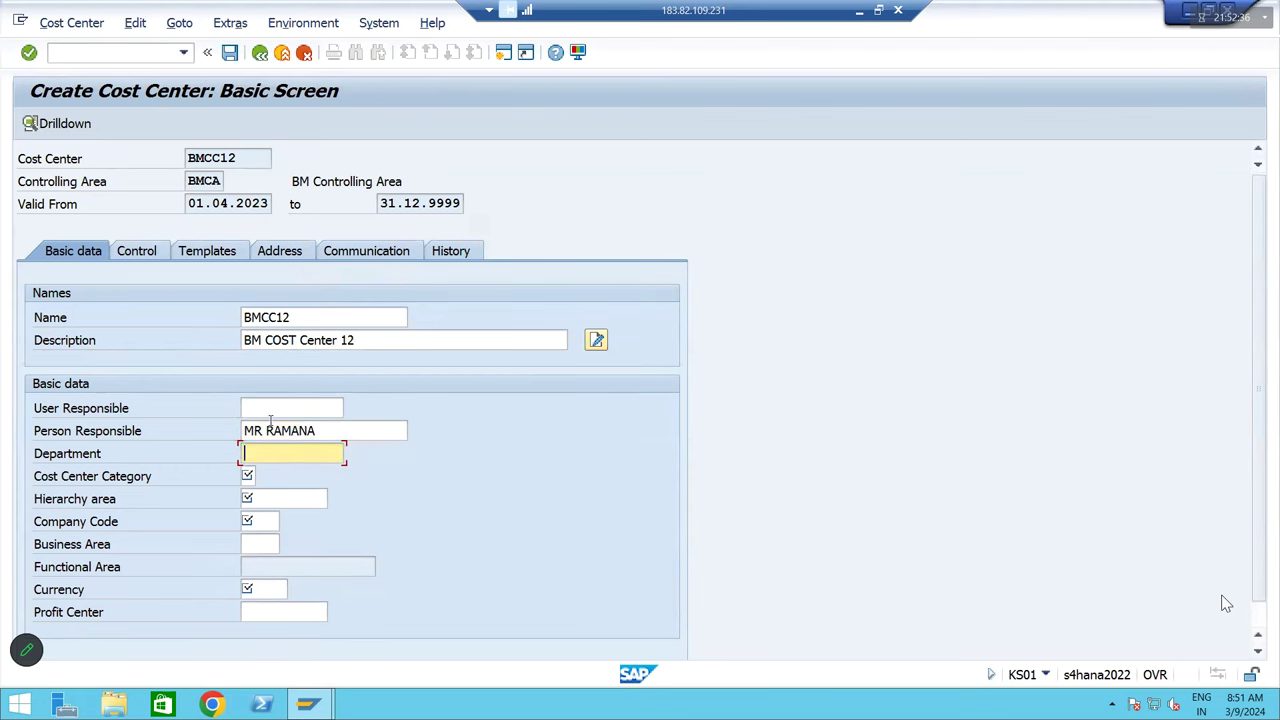
key("Tab")
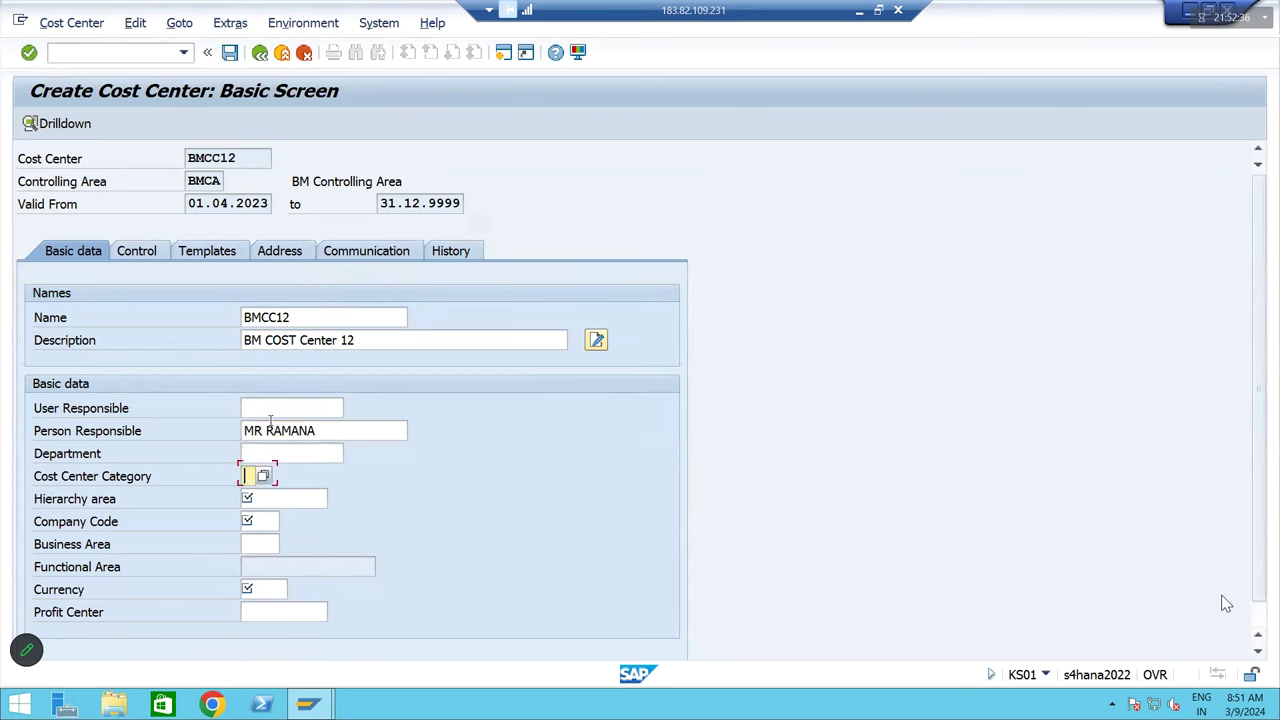
left_click(264, 477)
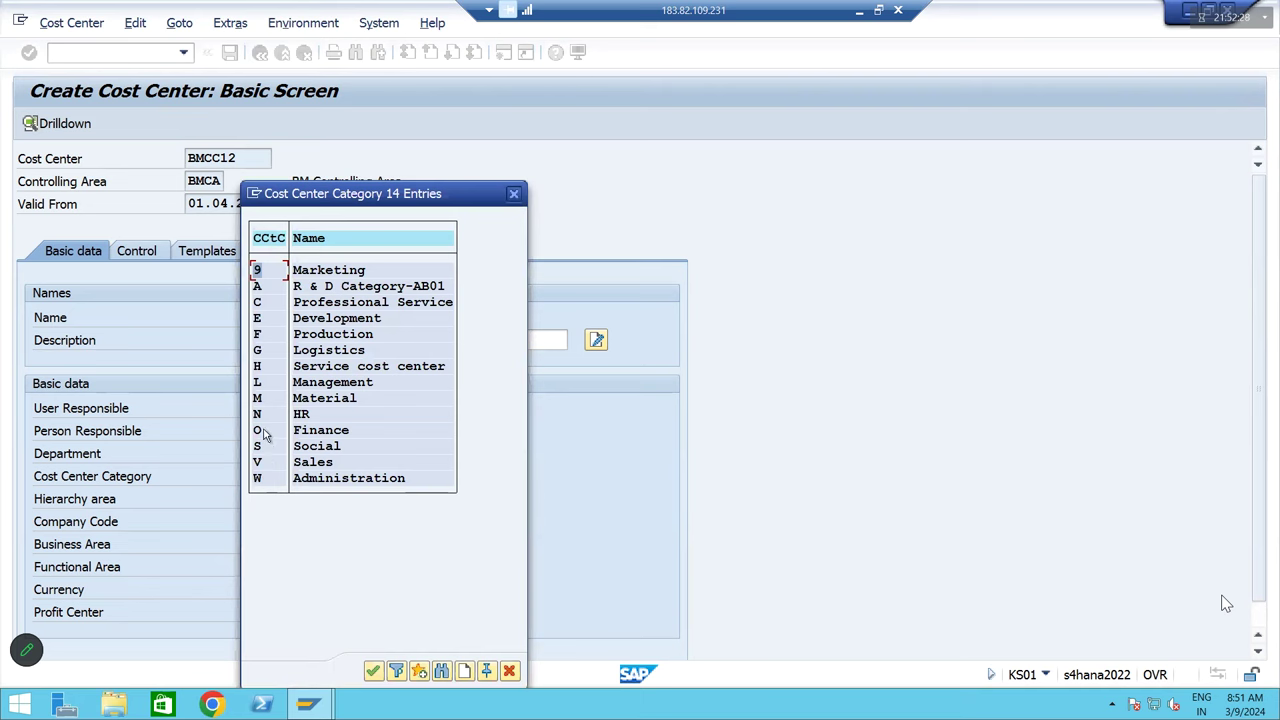
key("Return")
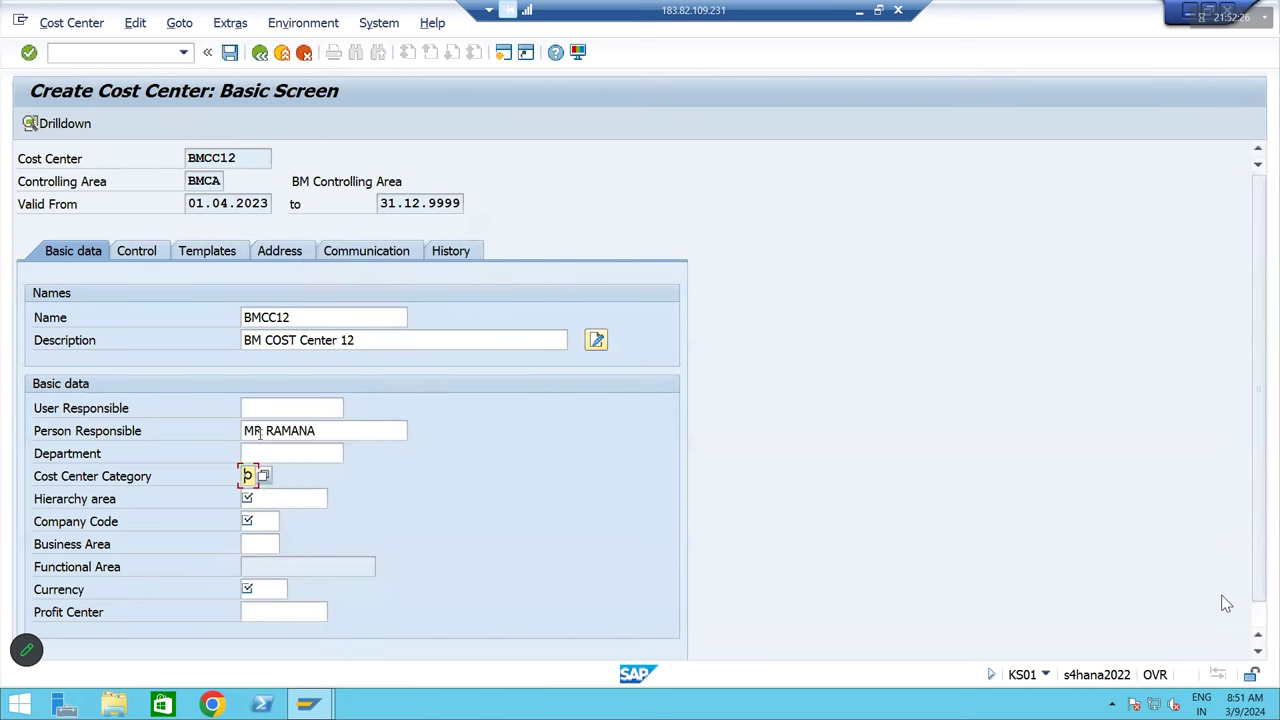
Assign the cost center to hierarchy area BM_CCSH and company code BM10
left_click(282, 499)
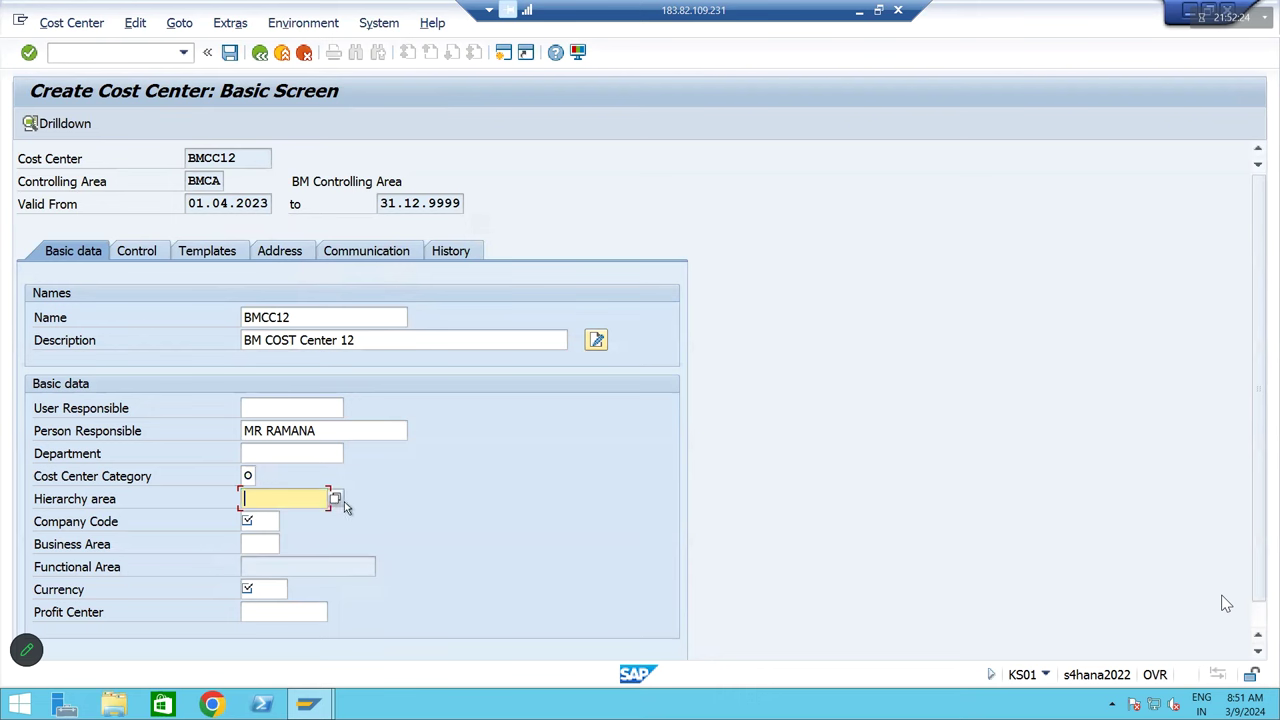
left_click(337, 499)
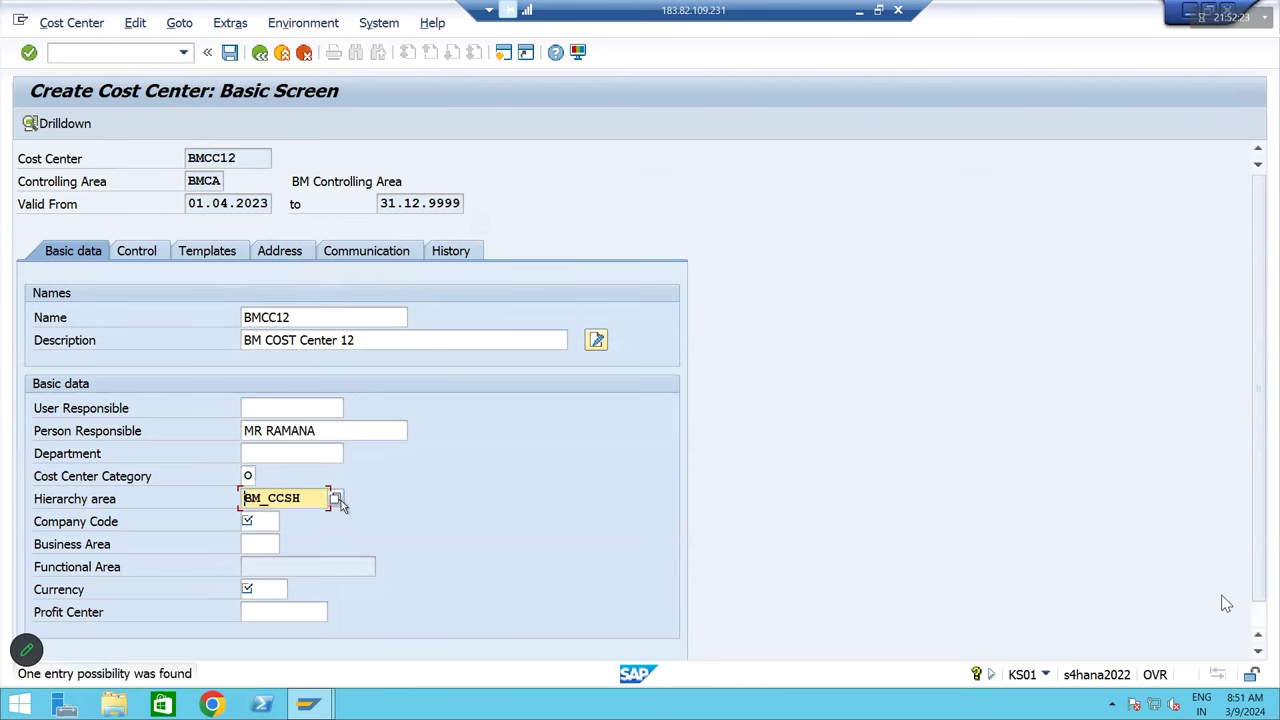
left_click(262, 522)
type("BM10")
key("Tab")
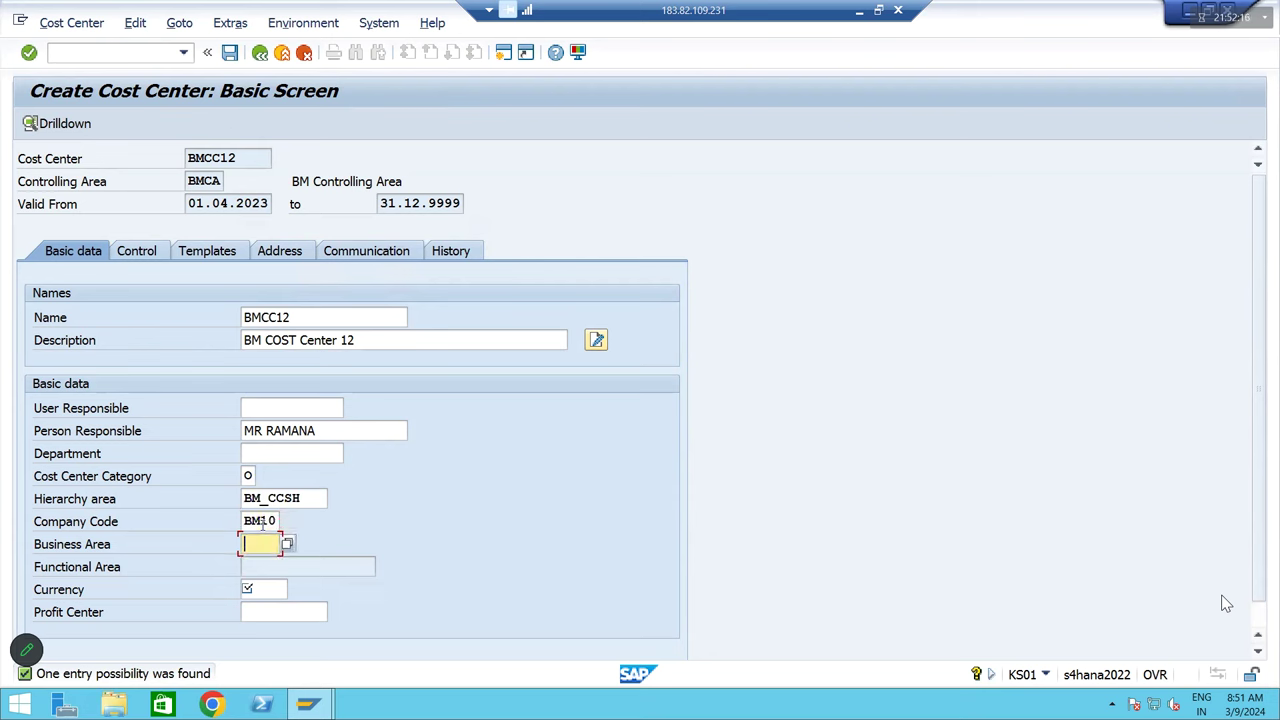
Enter business area BMHB, currency INR and profit center BM100 for the cost center
type("BM")
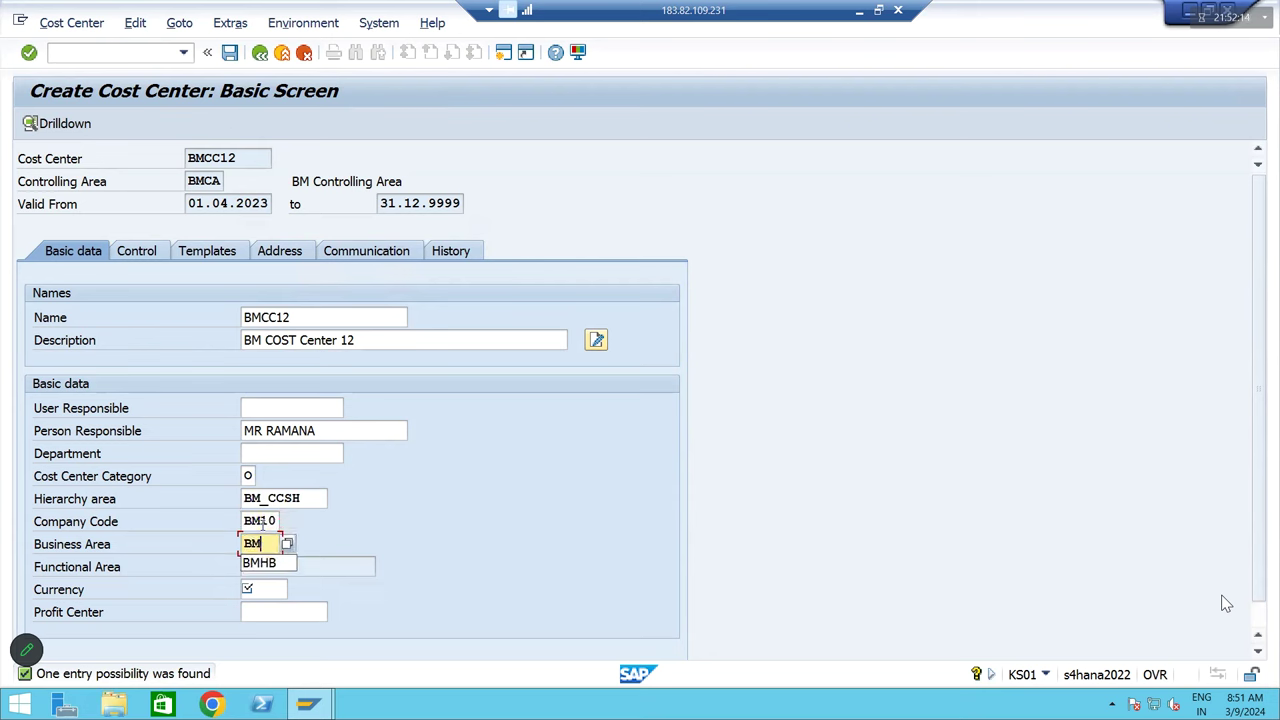
type("HB")
key("Tab")
type("INR")
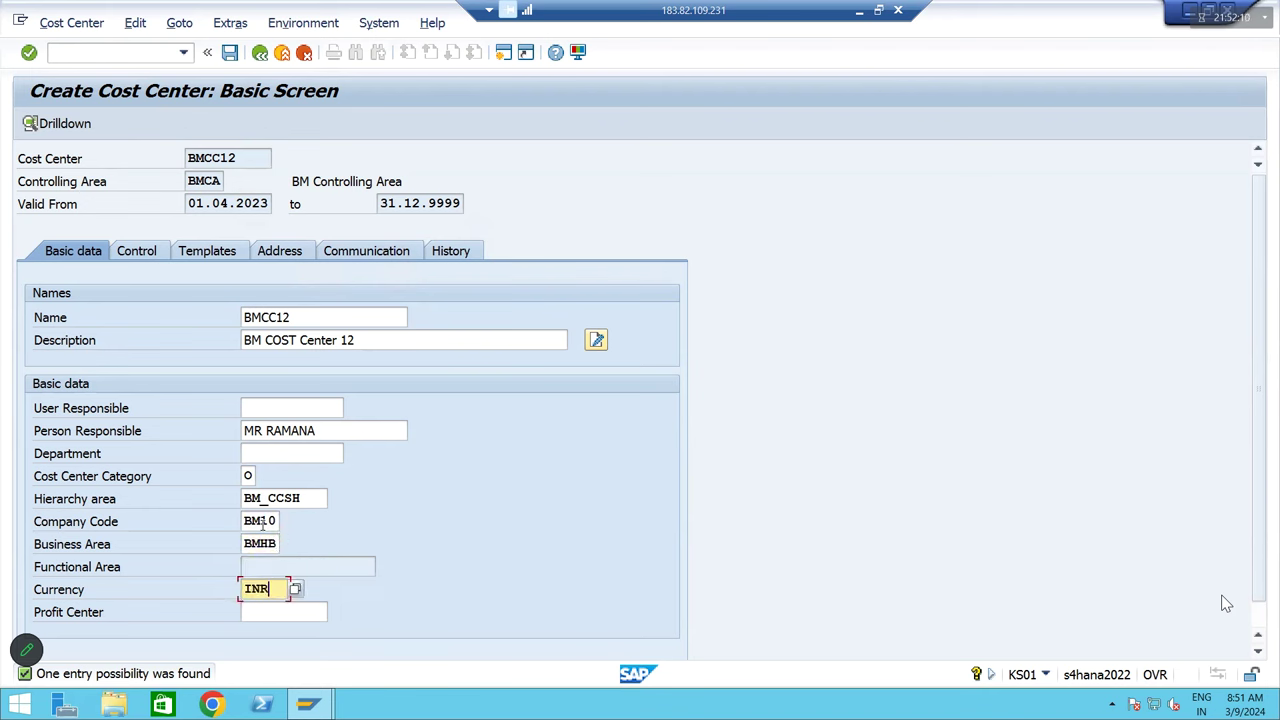
key("Tab")
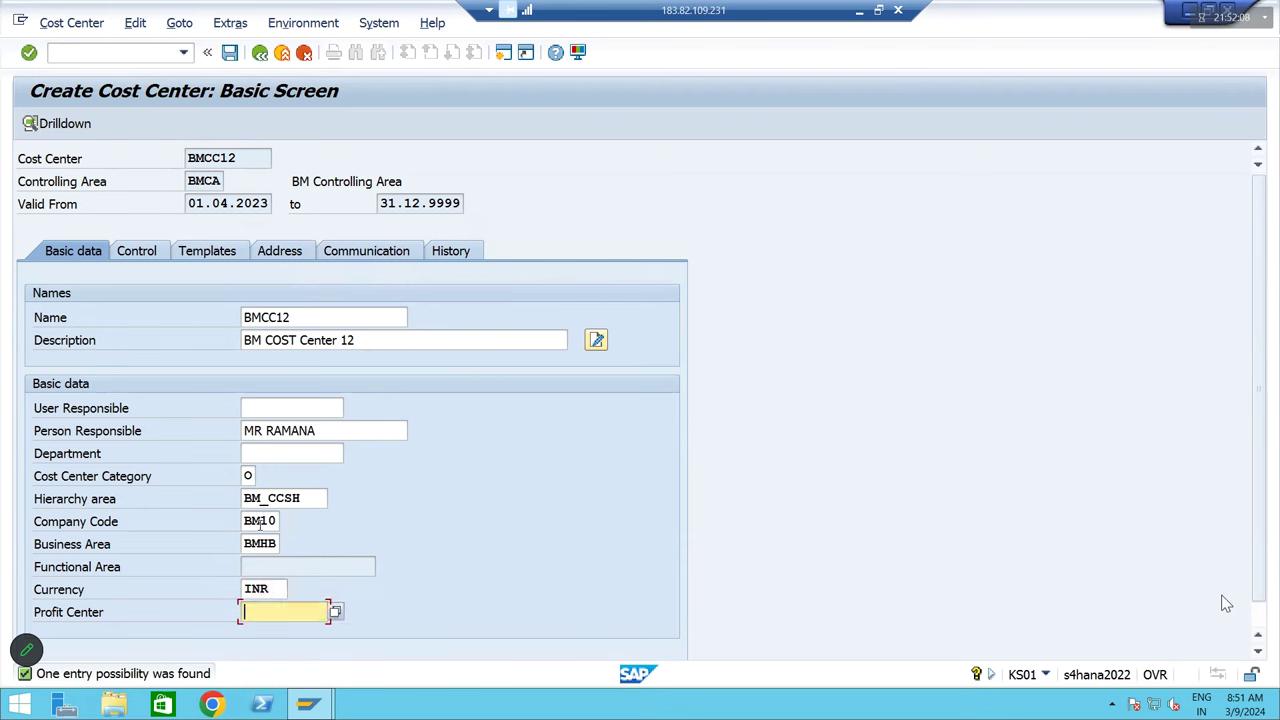
type("BM10")
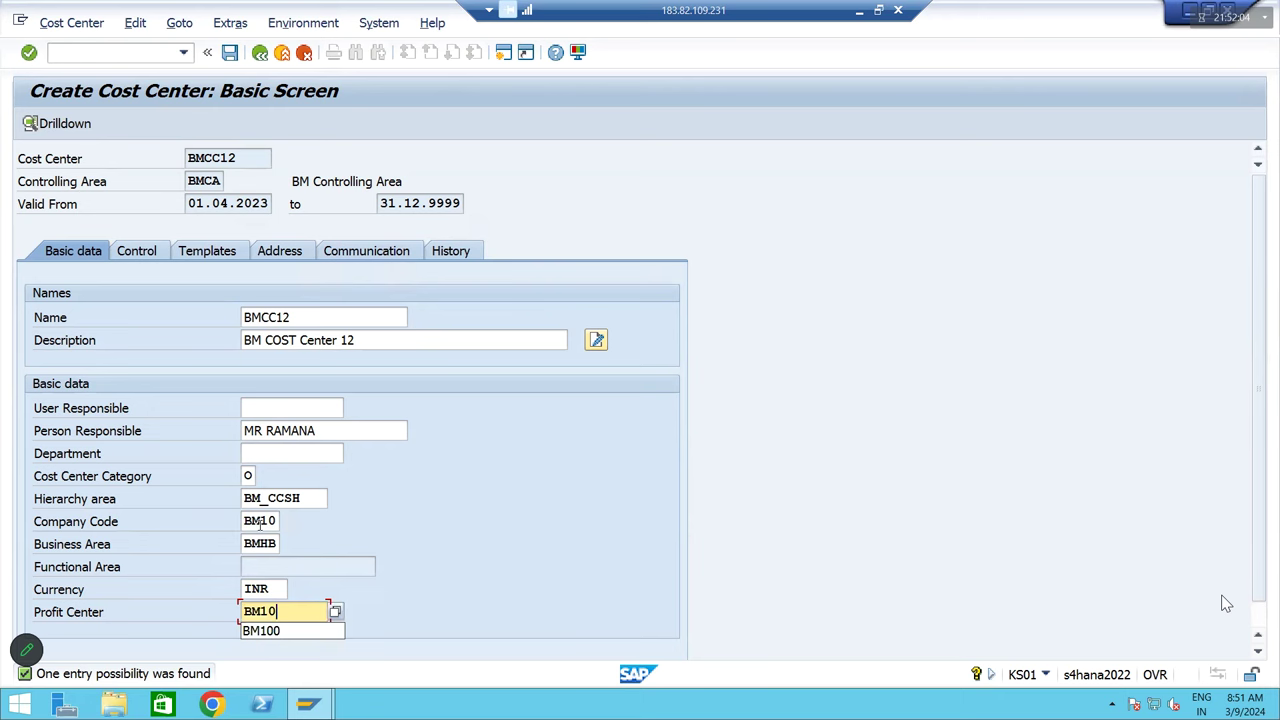
type("0")
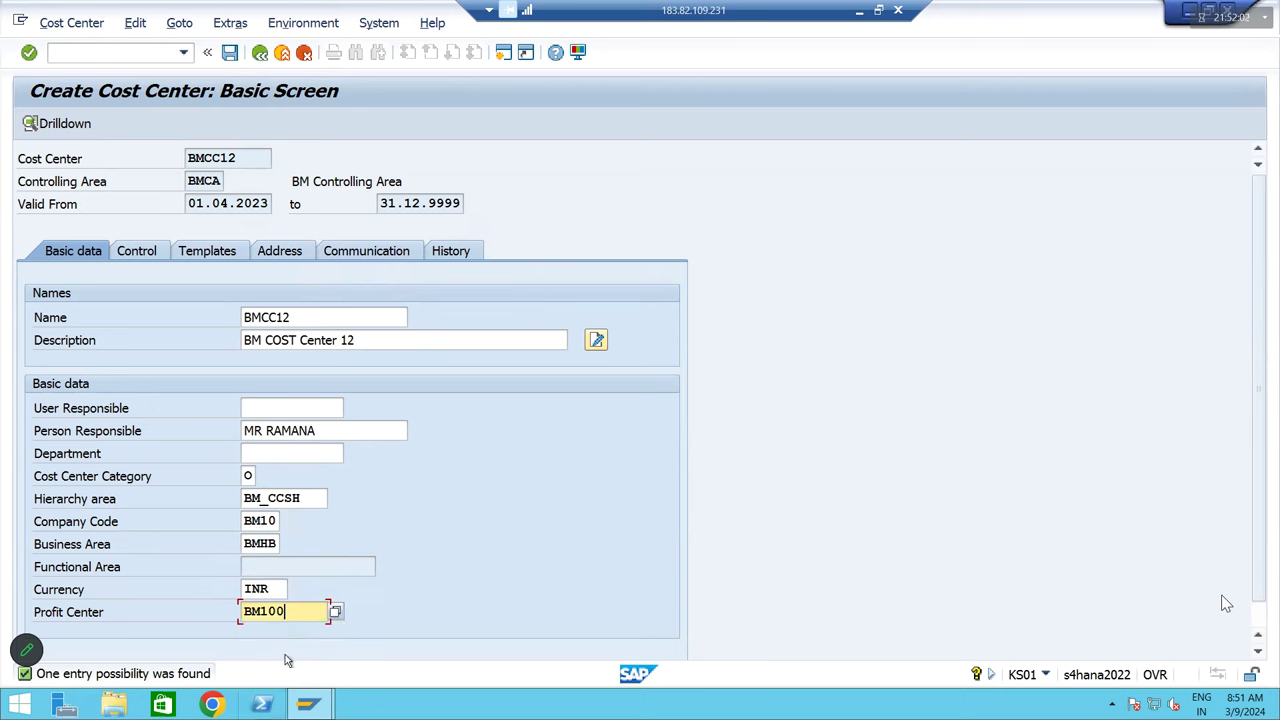
Check the entered basic data and save the cost center to finish recording KS01
left_click_drag(300, 608, 252, 620)
left_click(262, 522)
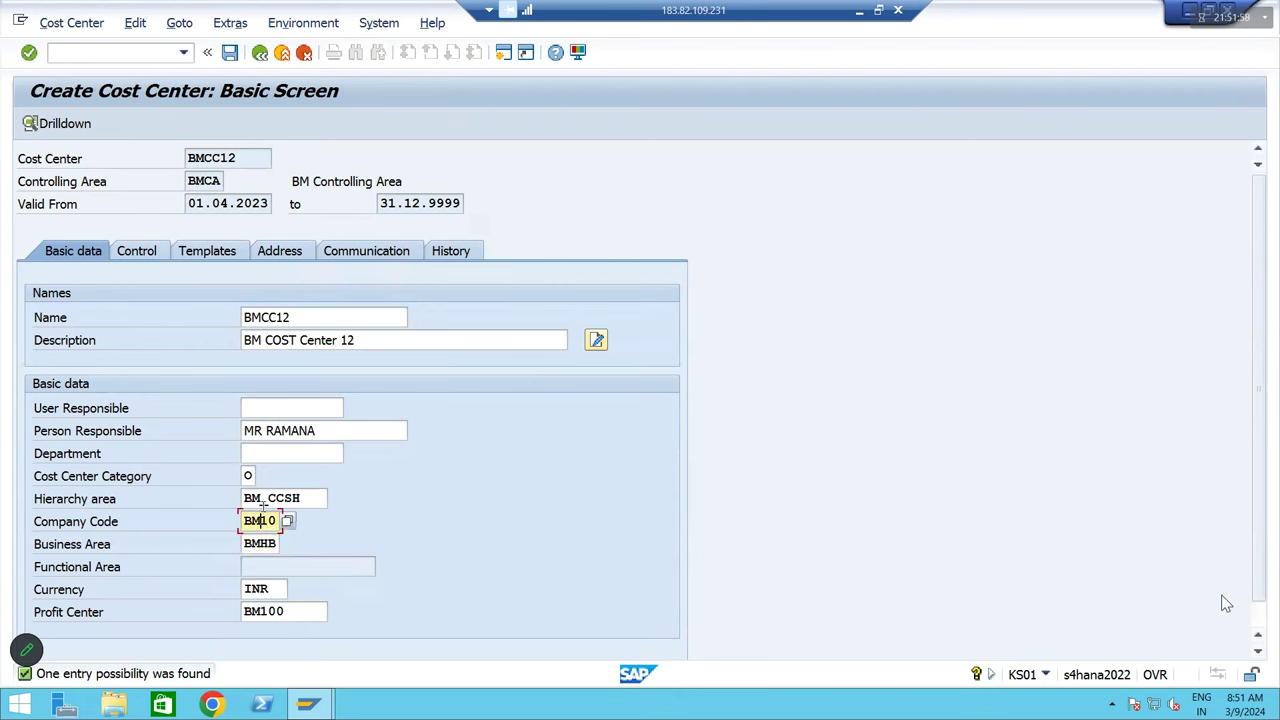
left_click(248, 476)
left_click(321, 430)
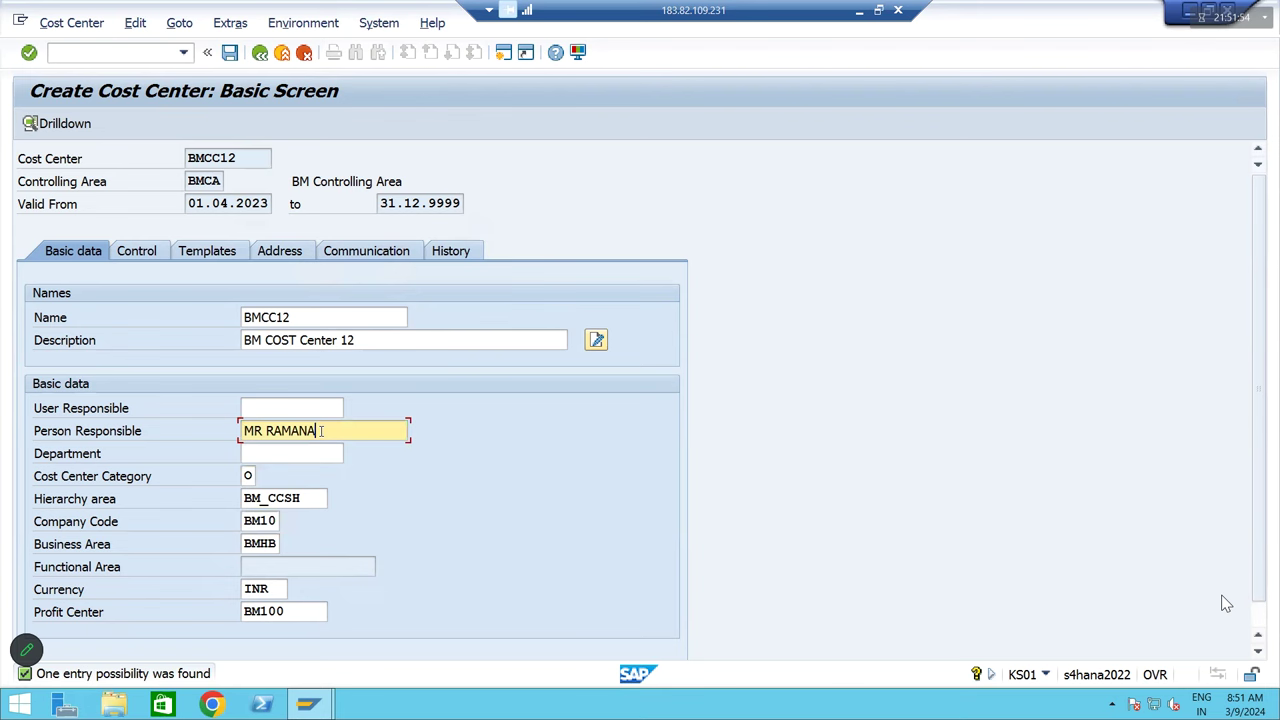
left_click(298, 341)
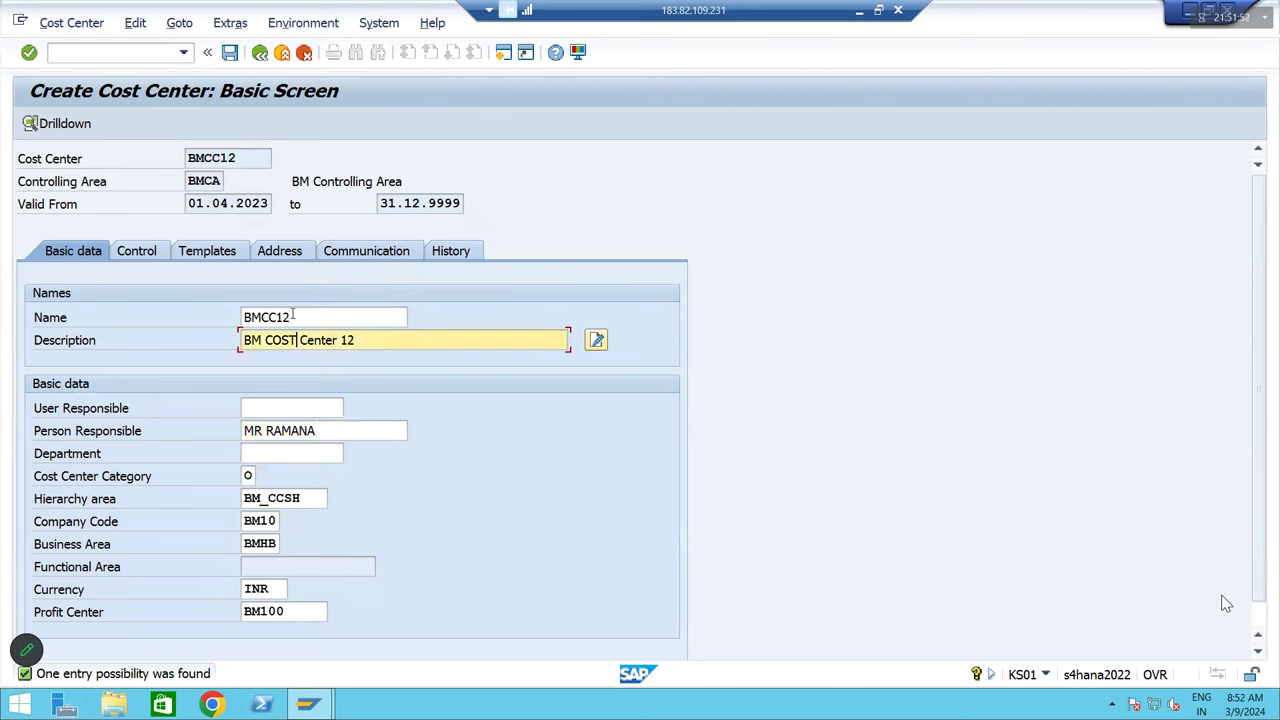
left_click(292, 317)
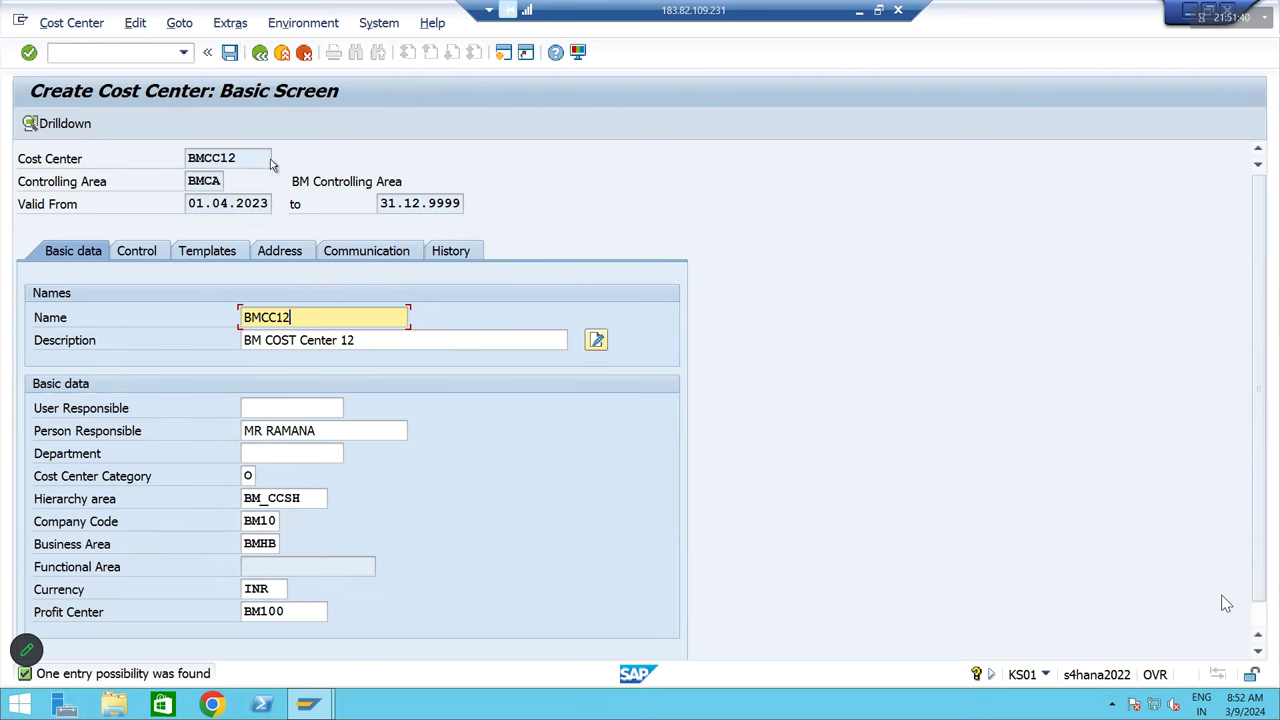
left_click(230, 53)
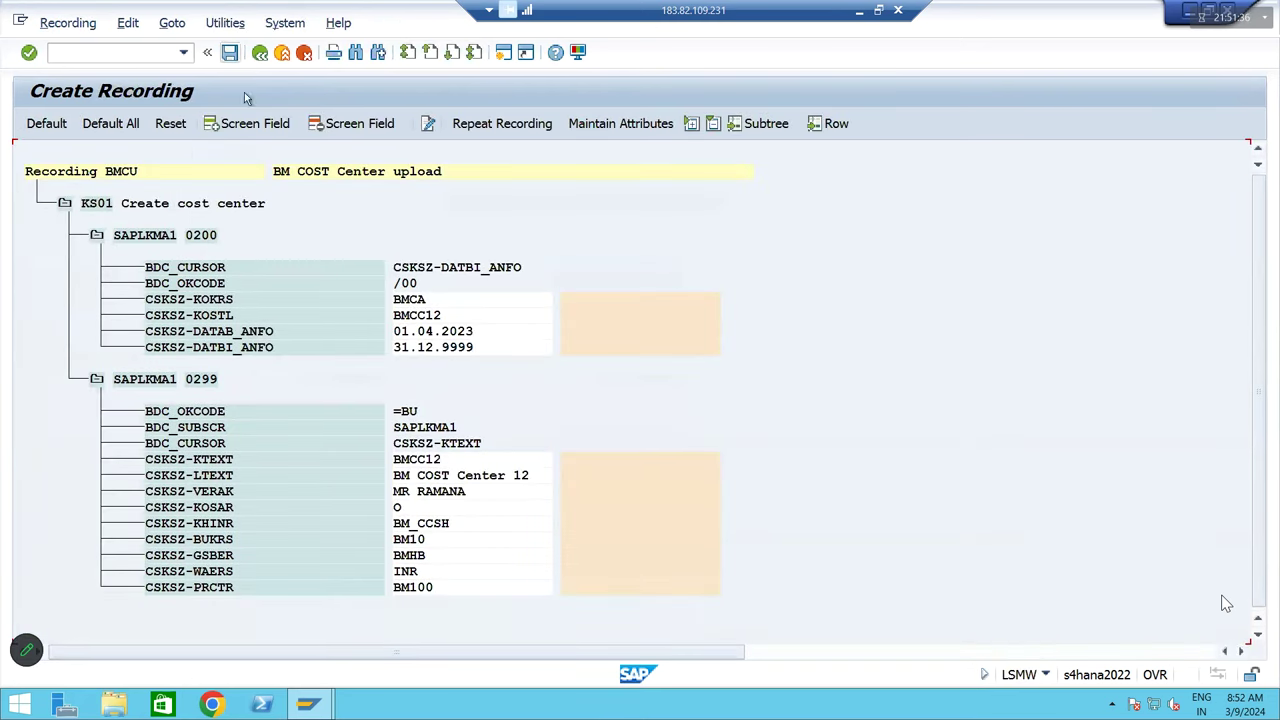
Assign default field names to all recorded fields of BMCU and save the recording
left_click(119, 129)
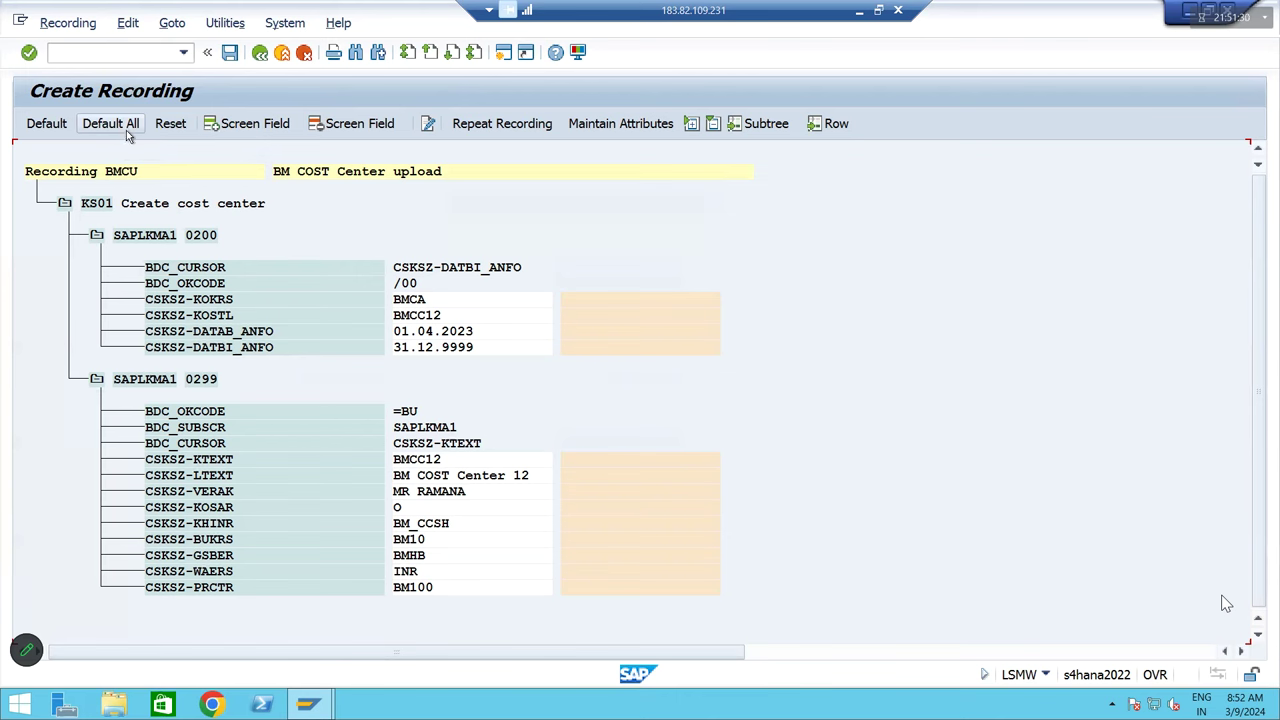
left_click(229, 58)
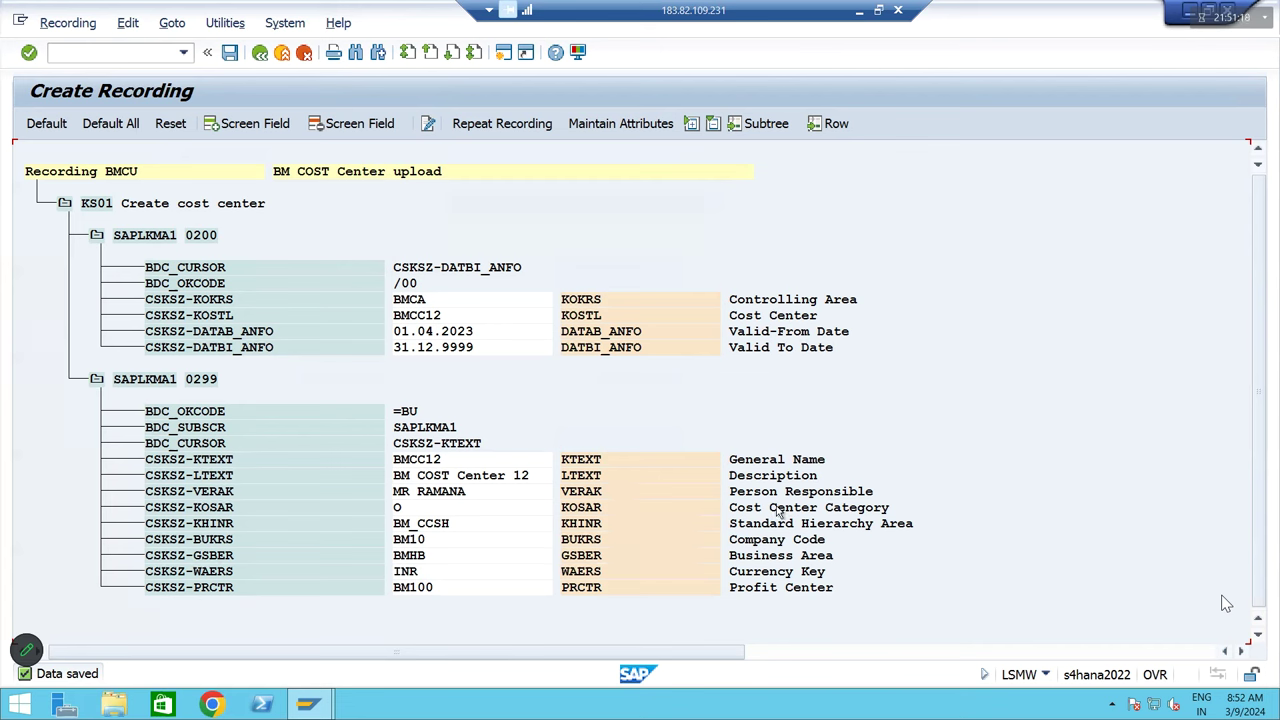
Launch Excel on the remote machine with a blank workbook and discard the recovered files
key("super+r")
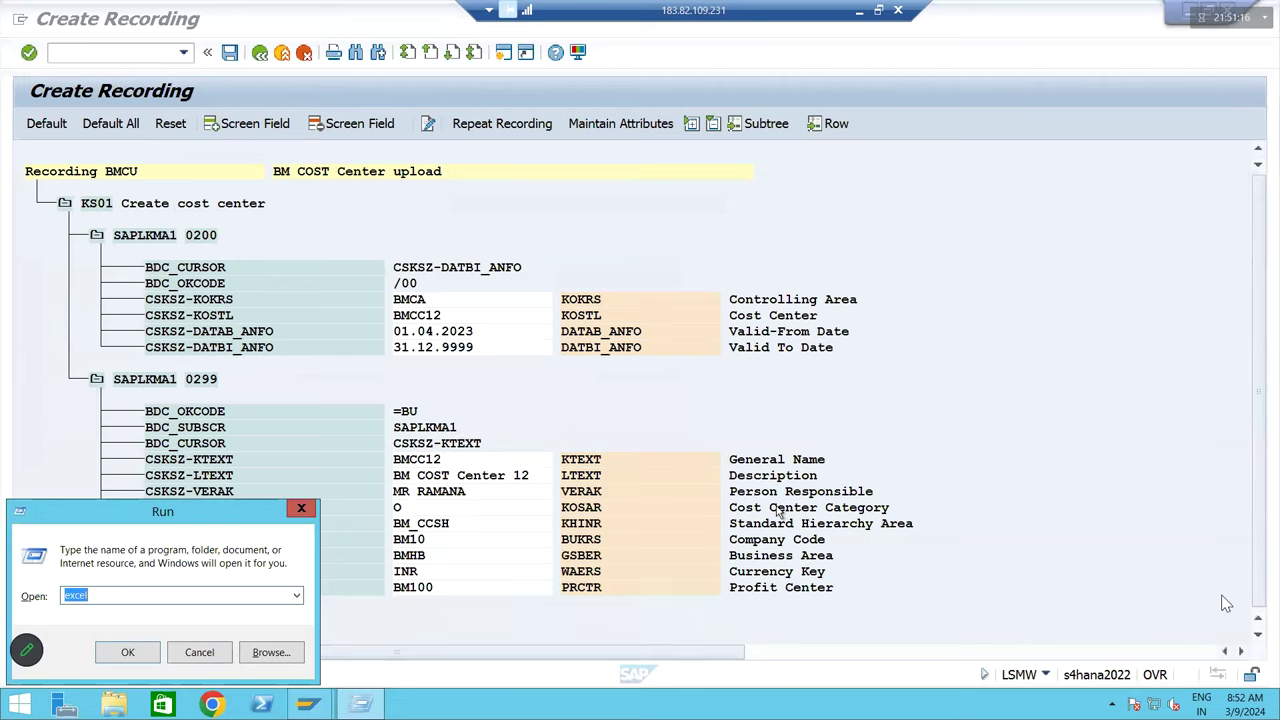
key("Return")
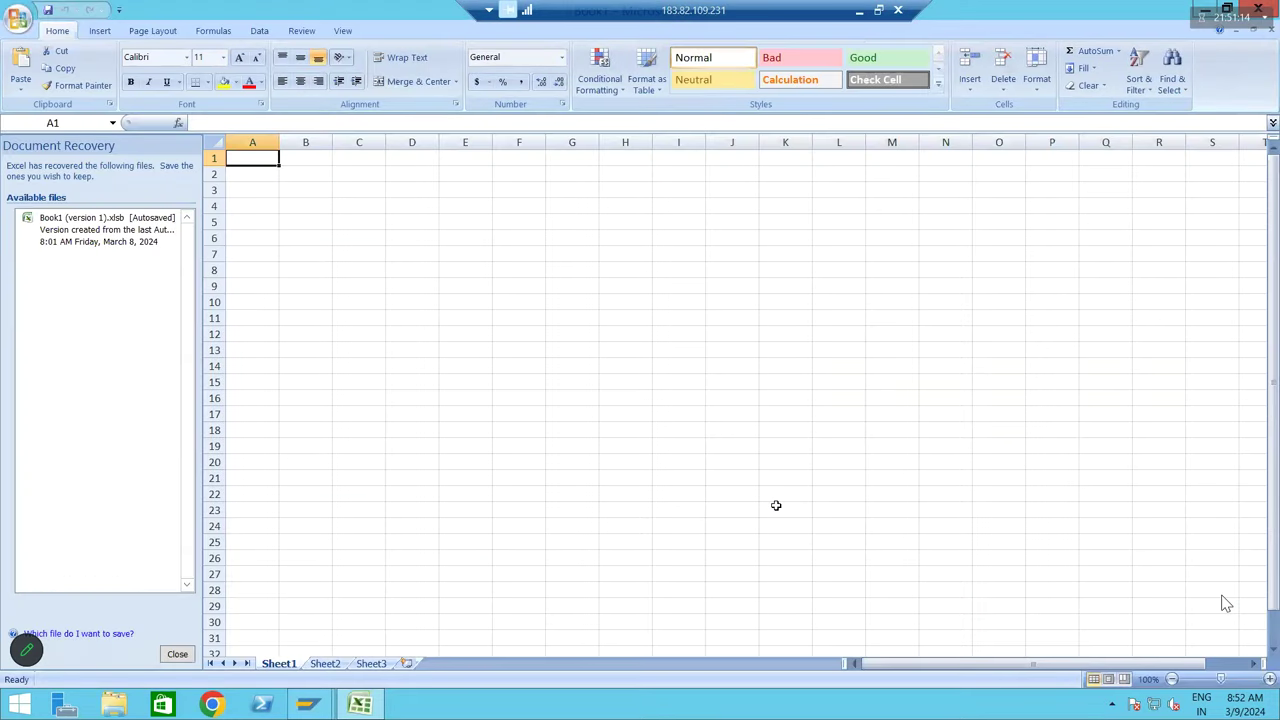
left_click(182, 655)
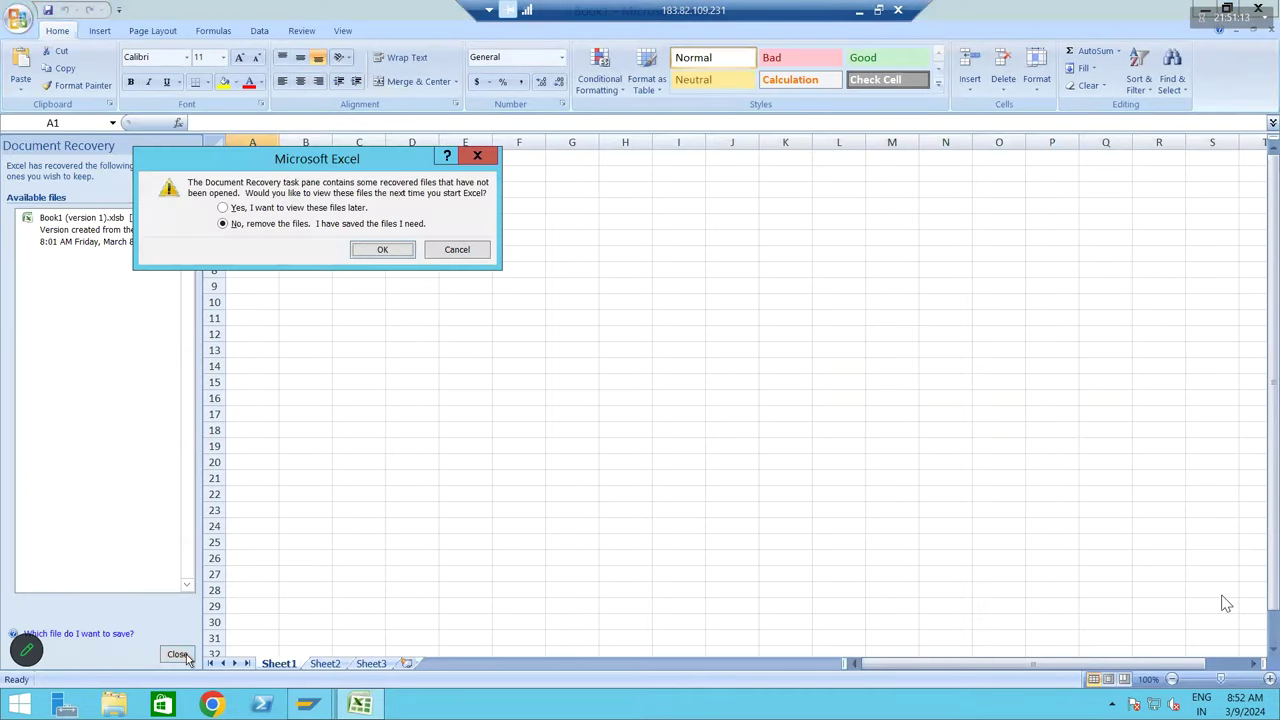
left_click(365, 251)
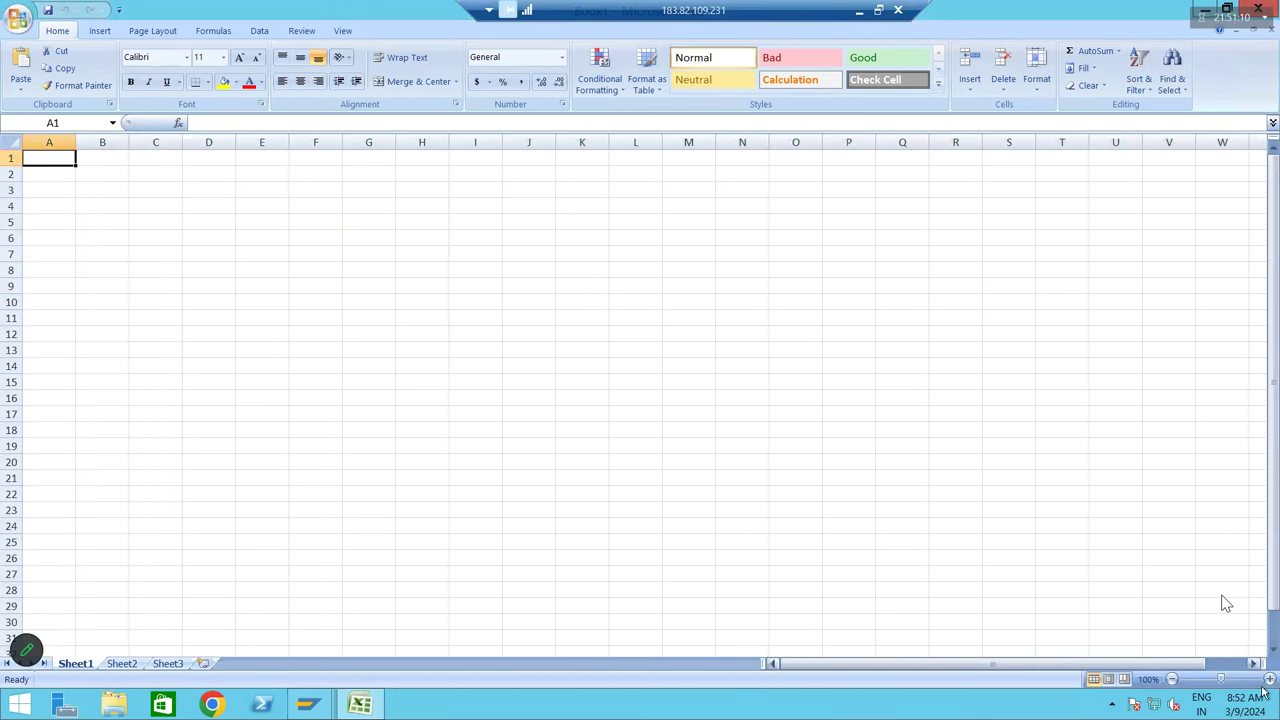
Switch to the SAP recording and copy the block of field names and descriptions from KOKRS to PRCTR
left_click(1269, 679)
left_click(1269, 679)
left_click(1269, 679)
left_click(1269, 679)
left_click(1269, 679)
left_click(1269, 679)
left_click(1269, 679)
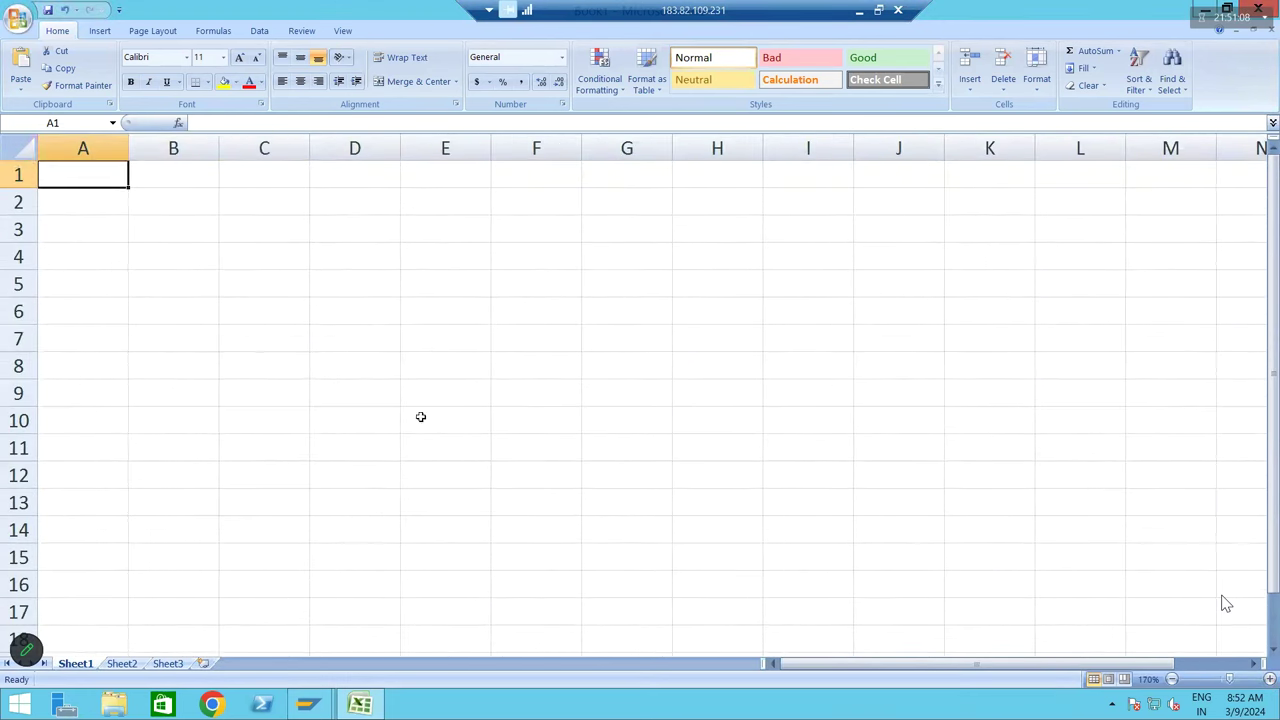
left_click(289, 340)
key("alt+Tab")
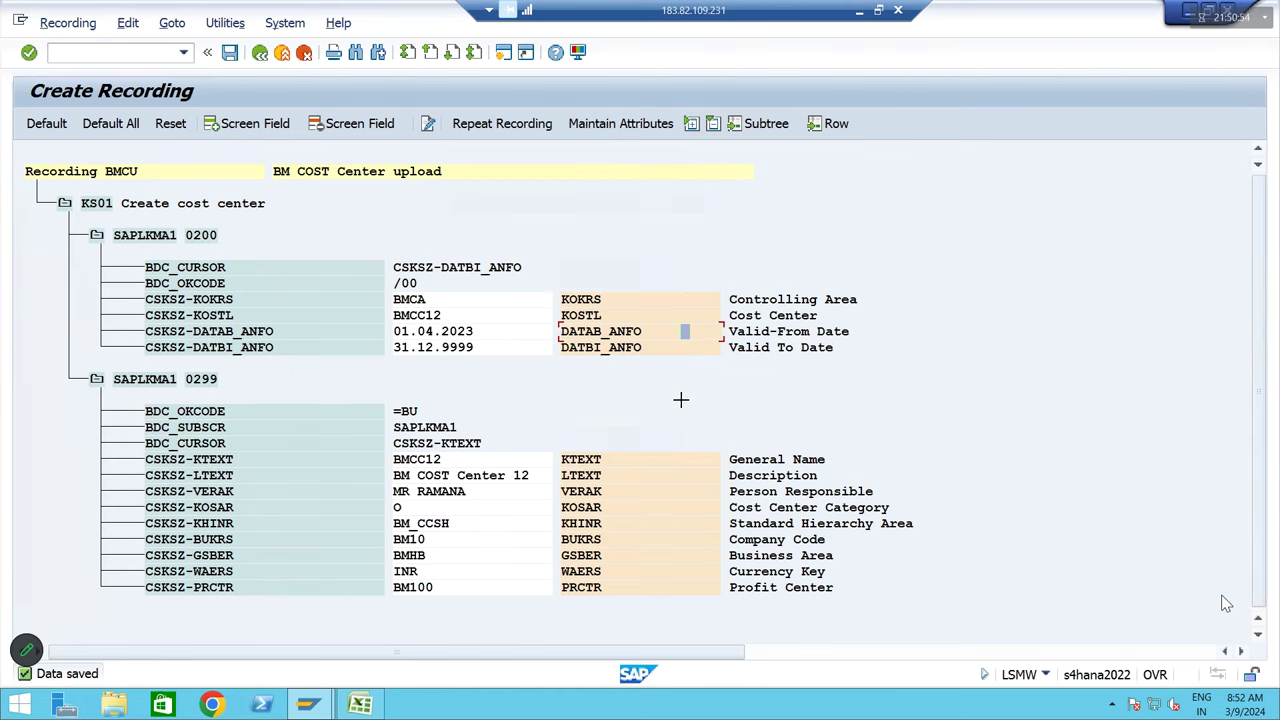
left_click(565, 292)
left_click_drag(565, 292, 853, 591)
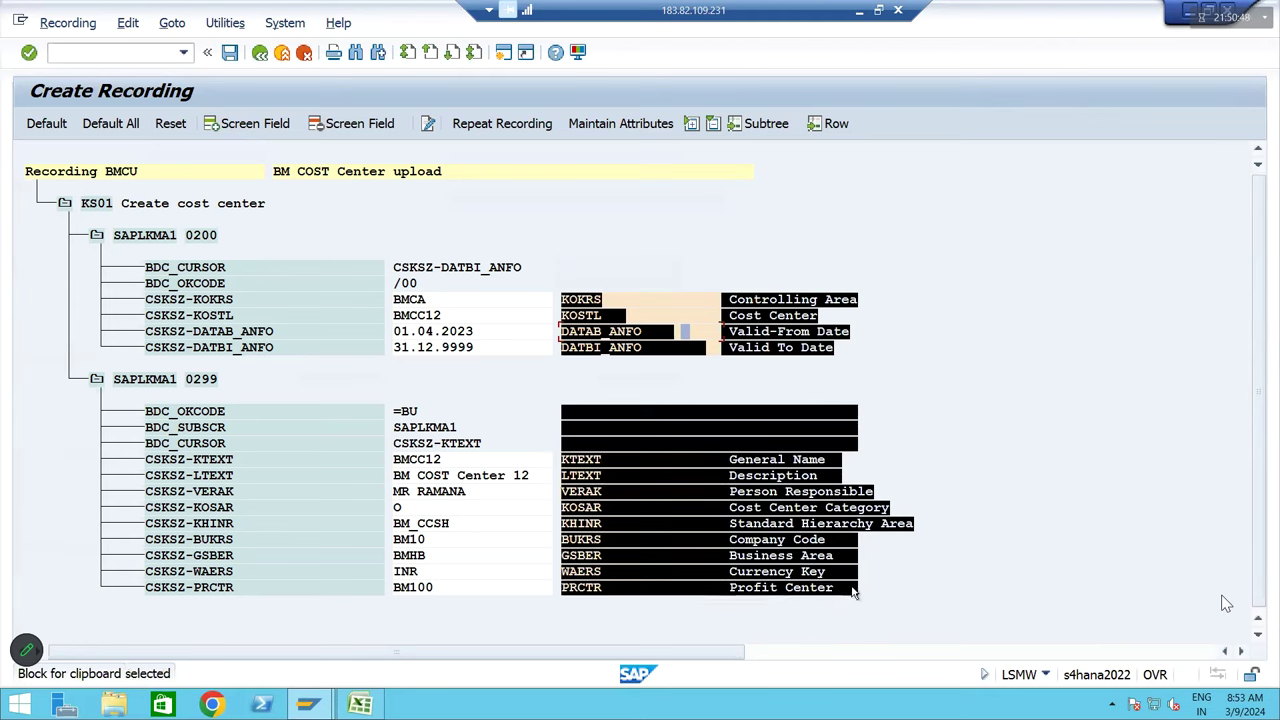
key("ctrl+c")
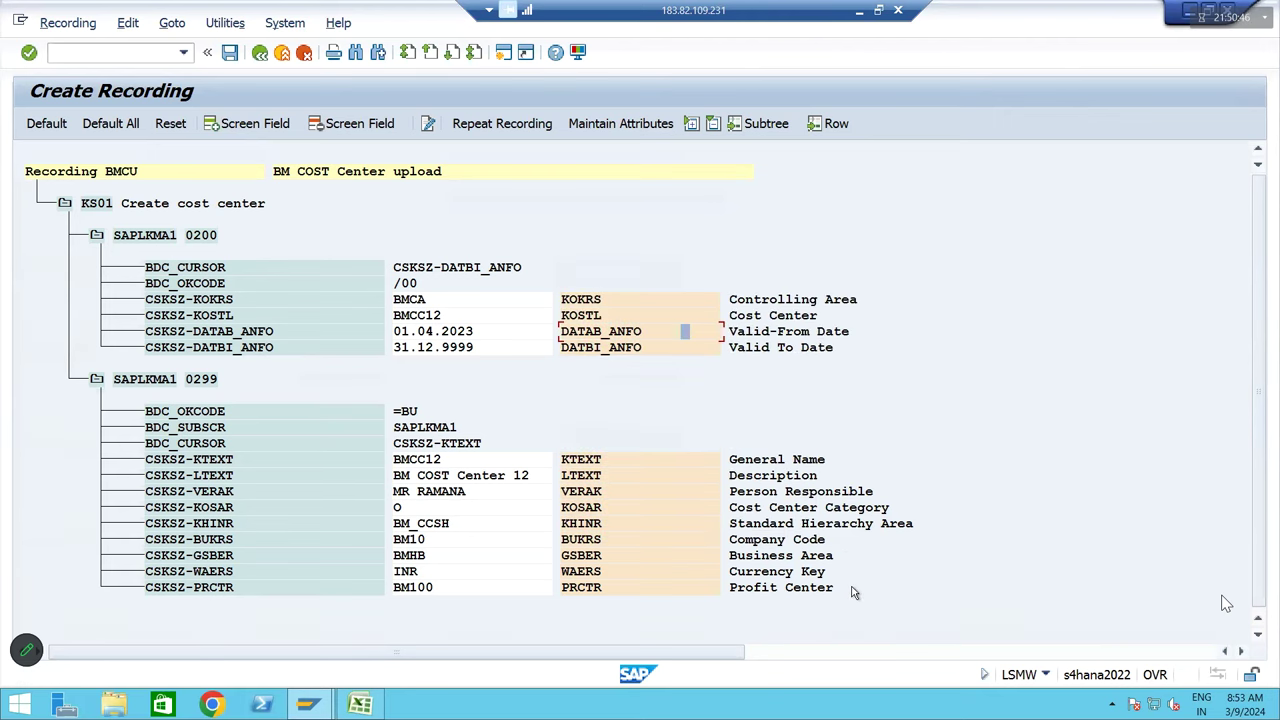
Switch back to the blank Excel workbook and paste the copied field names and descriptions starting at cell A1
key("alt+Tab")
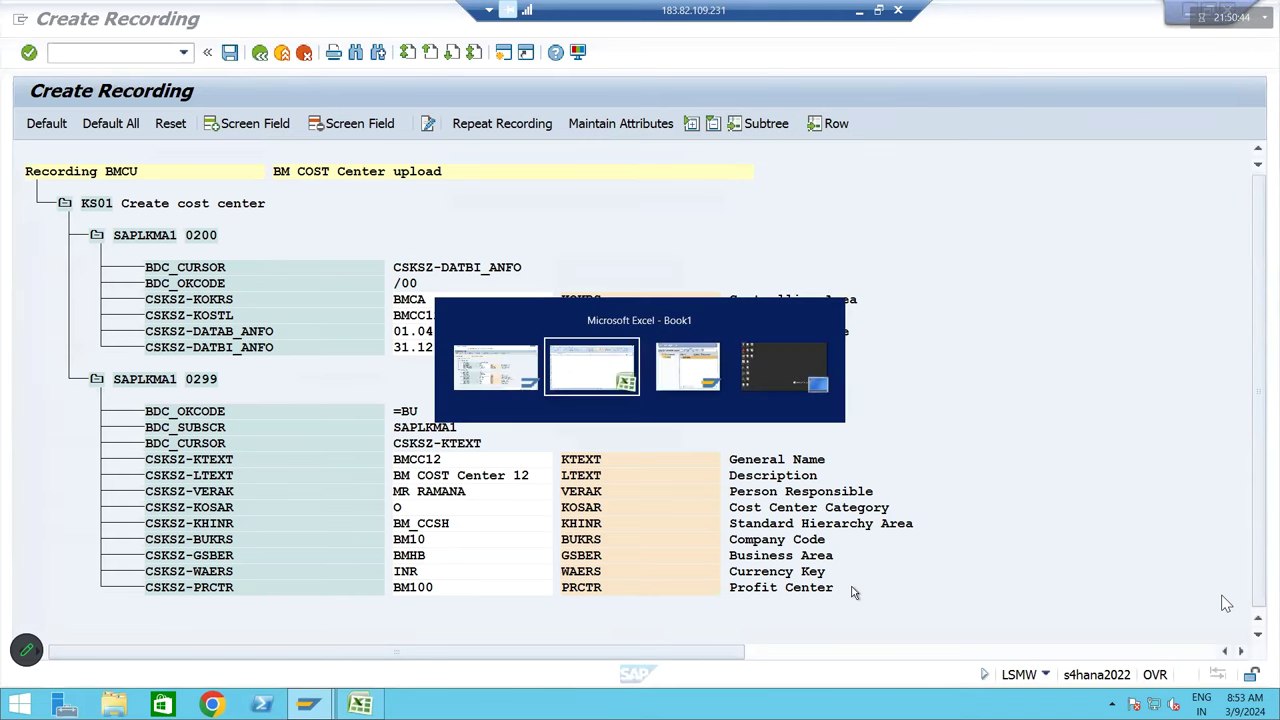
left_click(78, 183)
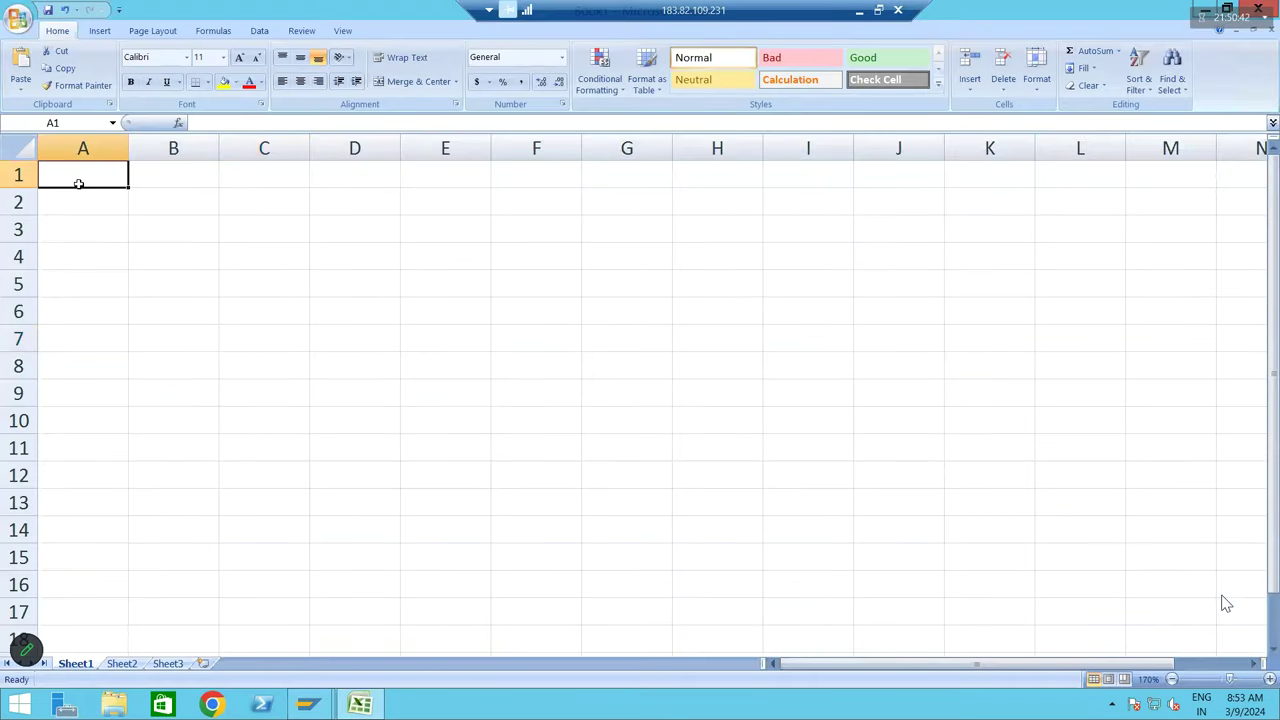
key("ctrl+v")
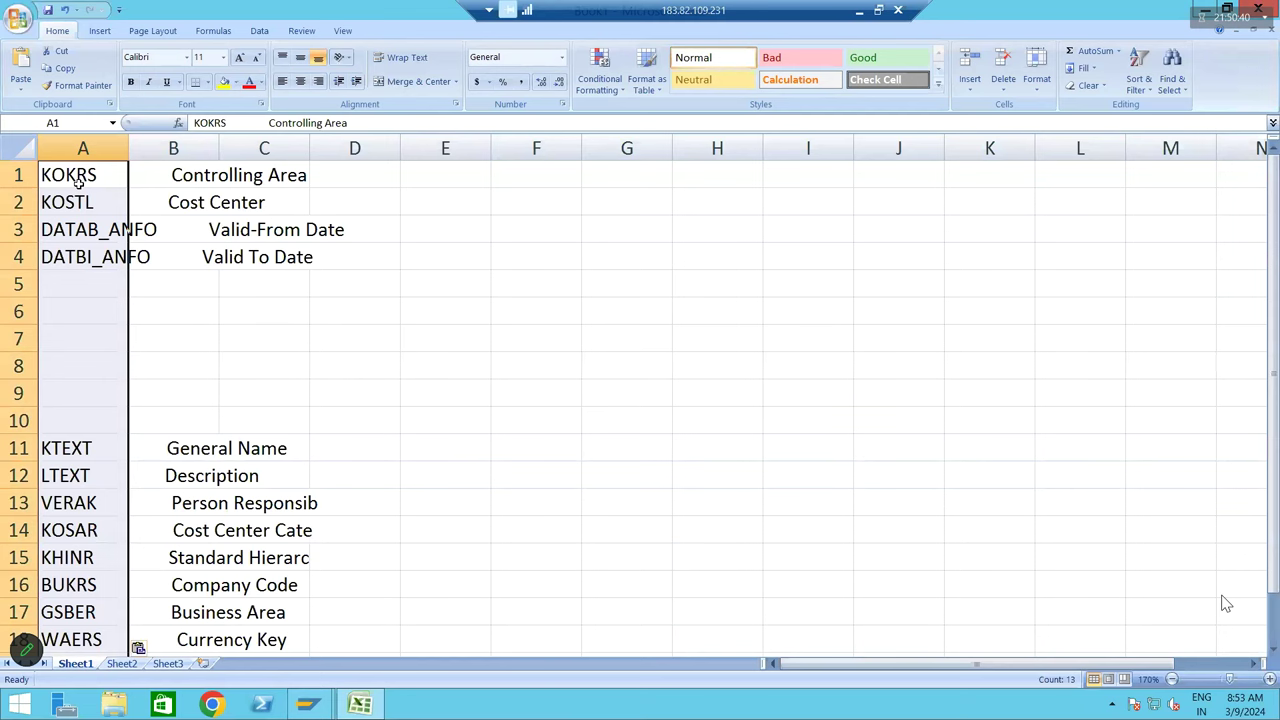
Delete the blank rows 5 to 10 between the DATBI_ANFO and KTEXT entries
left_click(20, 284)
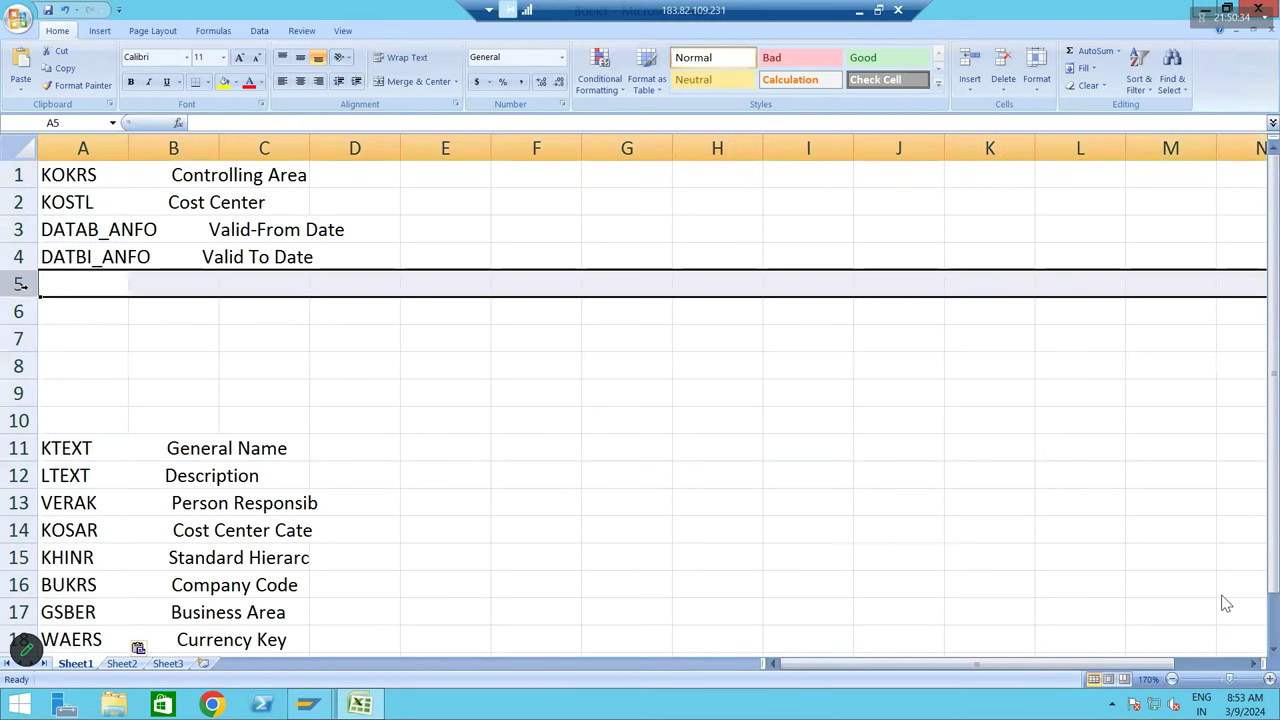
left_click_drag(20, 284, 20, 428)
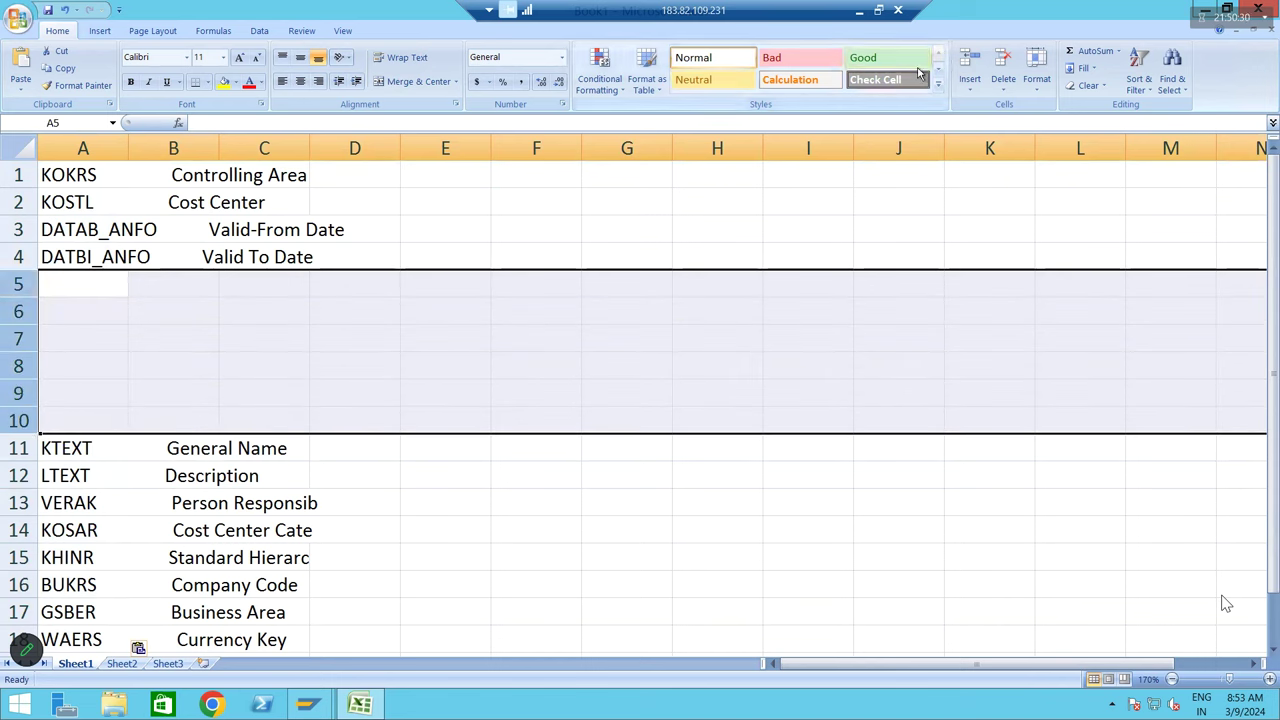
left_click(1005, 65)
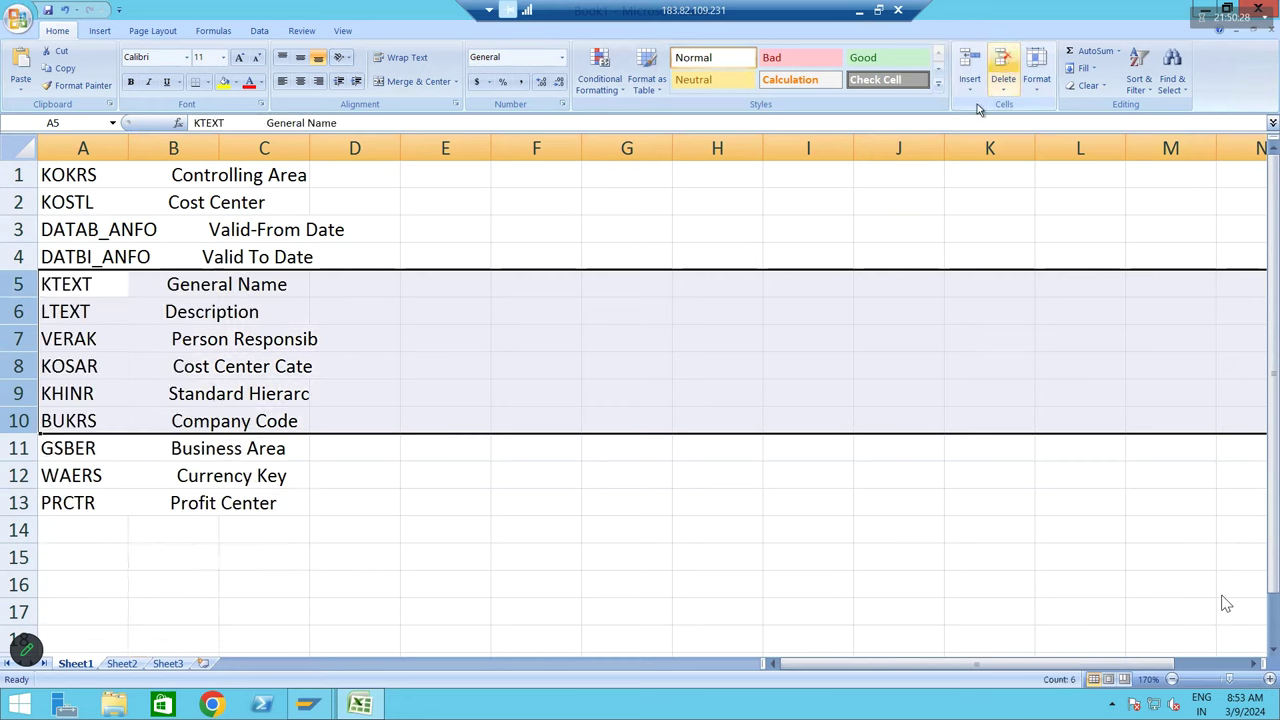
left_click(627, 366)
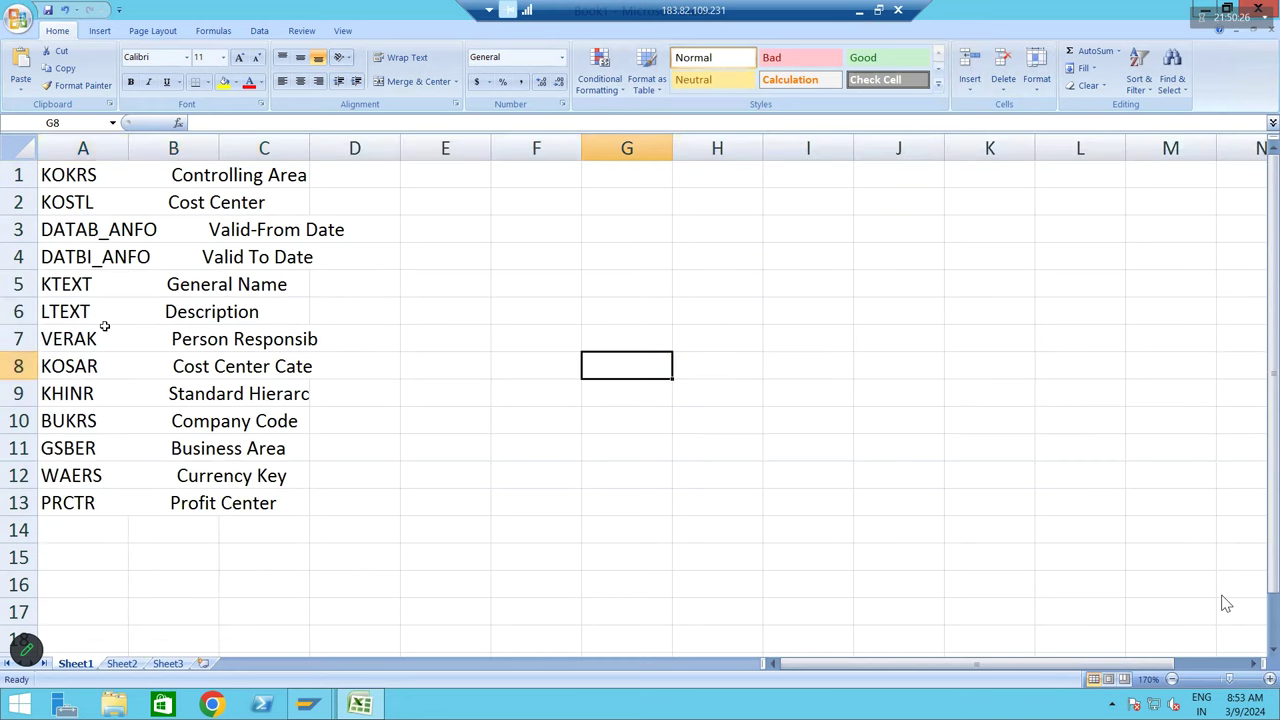
Select column A containing the pasted field names and descriptions
left_click(82, 150)
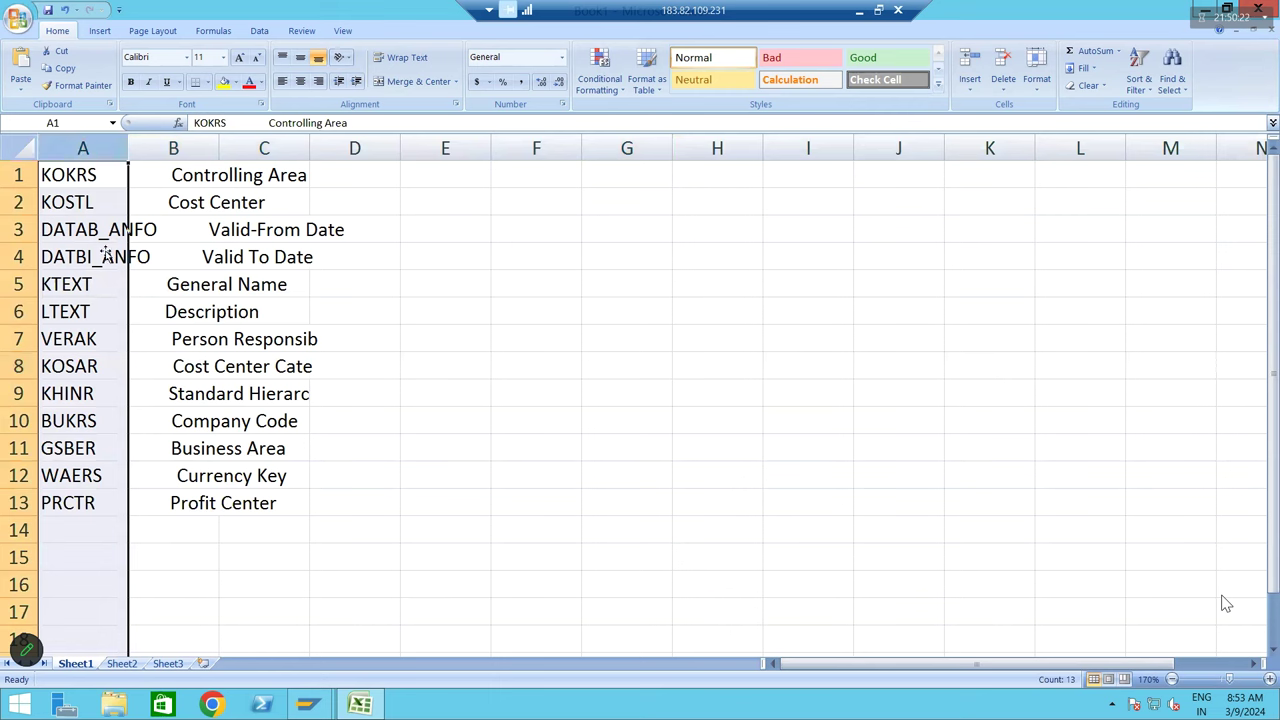